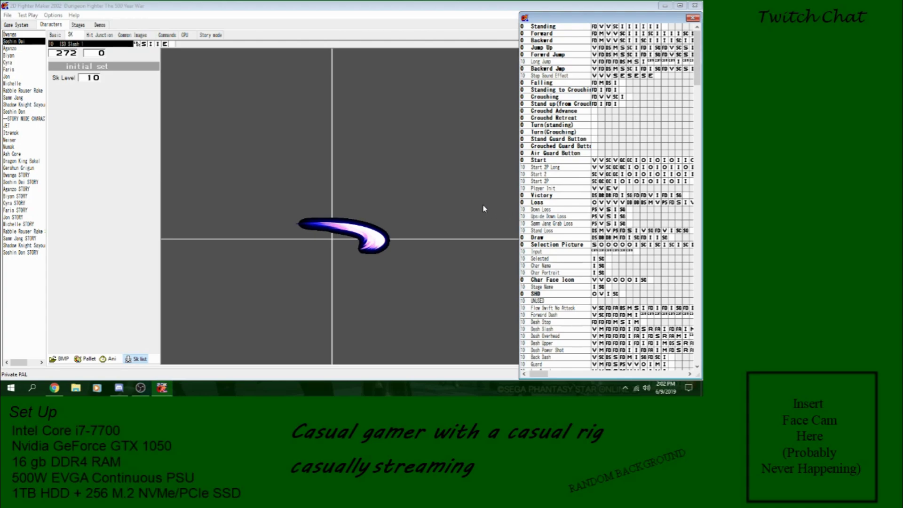
- Examine Soshin Dei's Loss skill, checking its standing and lying image frames and playing its animation preview
left_click(536, 202)
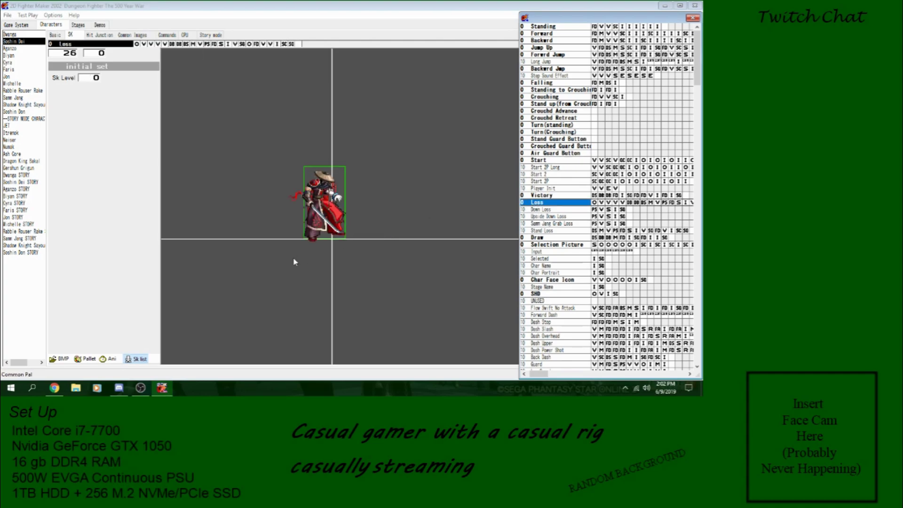
left_click_drag(295, 245, 335, 253)
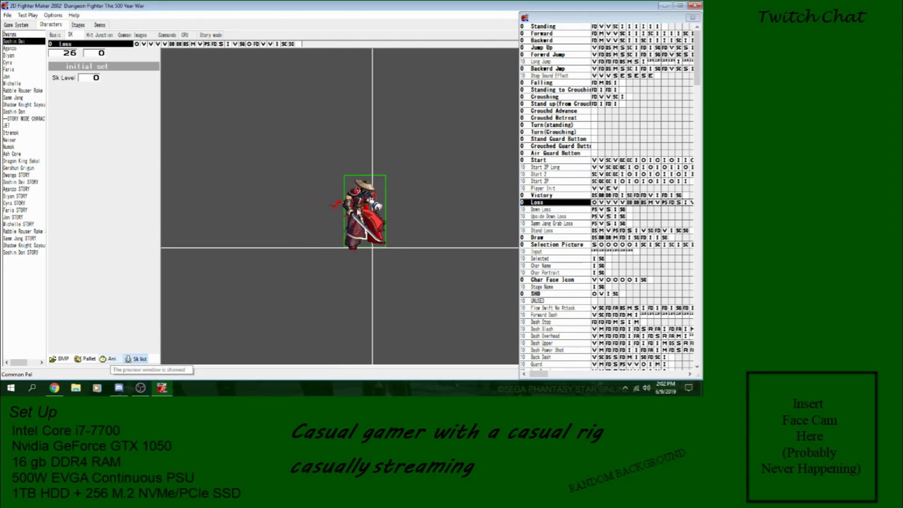
left_click(228, 44)
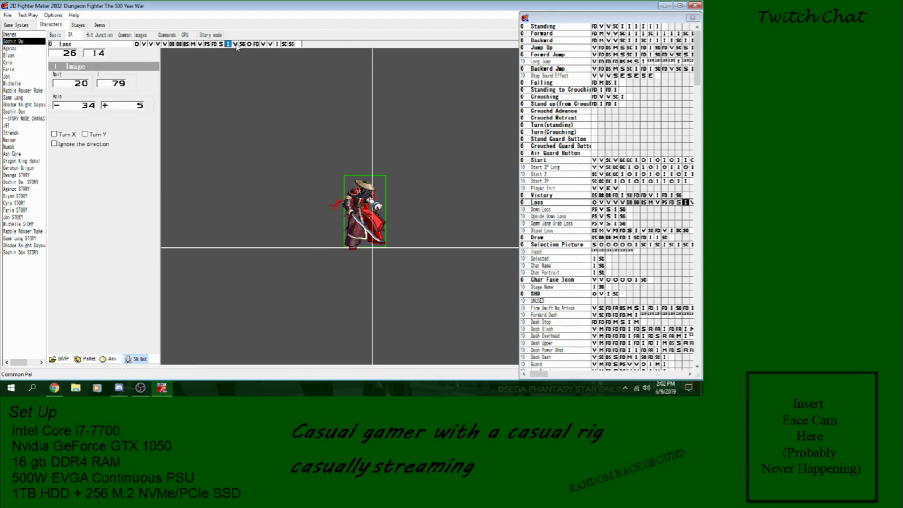
left_click(277, 45)
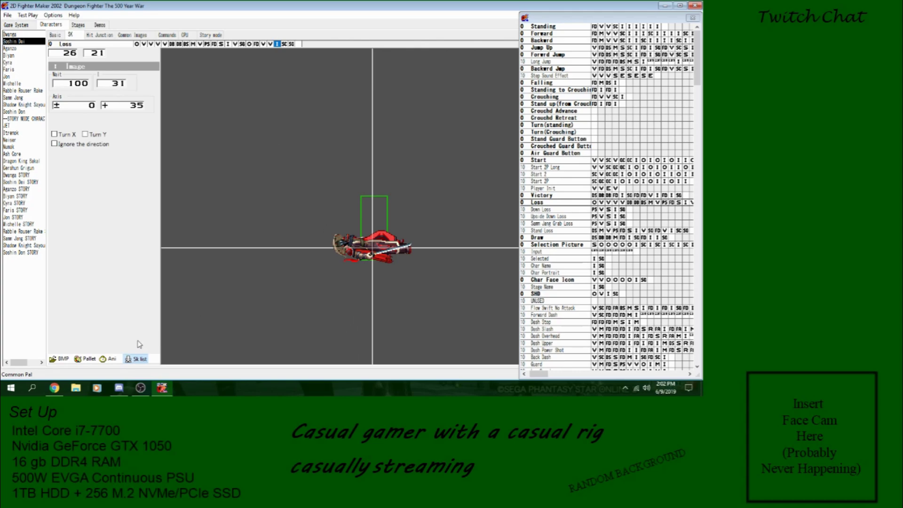
left_click(109, 359)
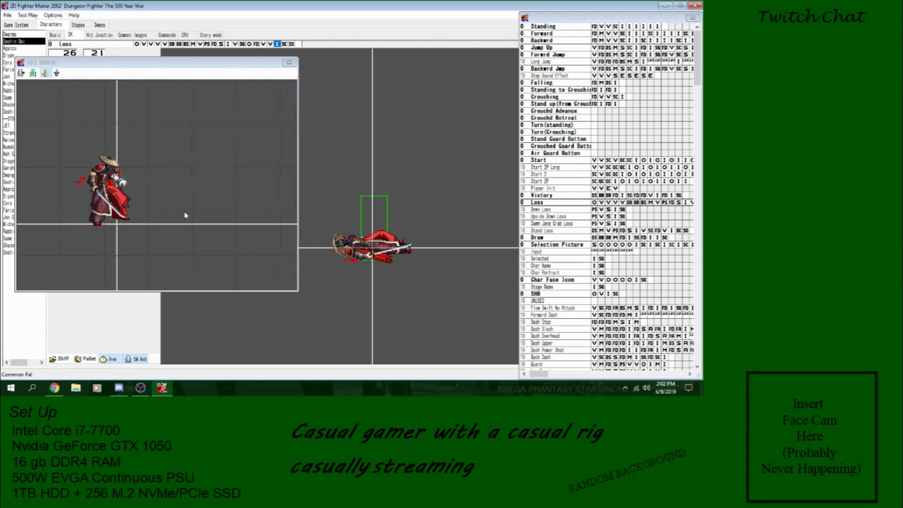
left_click(289, 63)
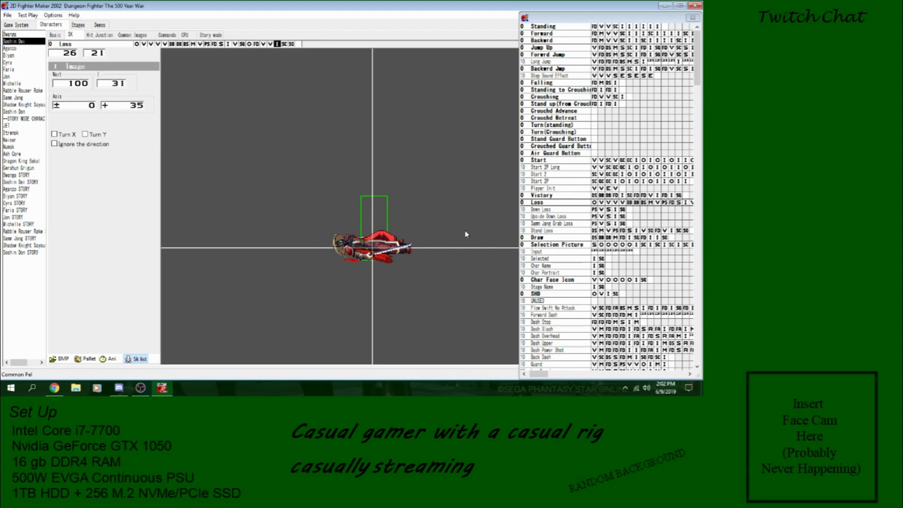
left_click_drag(299, 250, 343, 252)
left_click_drag(438, 232, 418, 239)
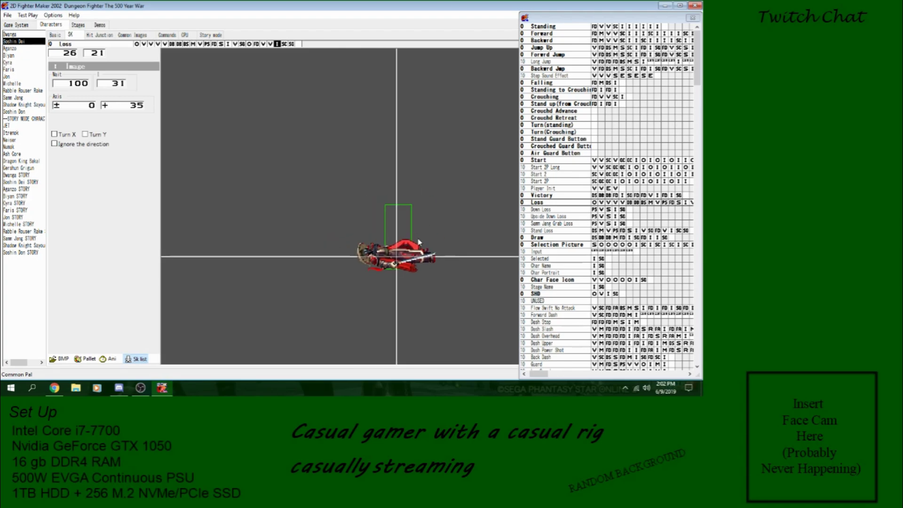
- Look through Bwanga's skill list, checking the Grab skill and an image frame late in Teleport Forward
left_click(24, 35)
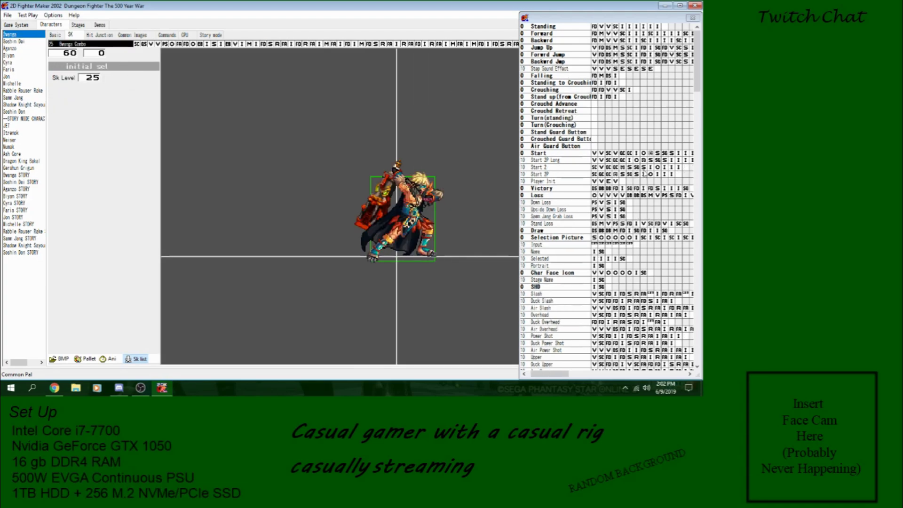
left_click_drag(700, 73, 699, 117)
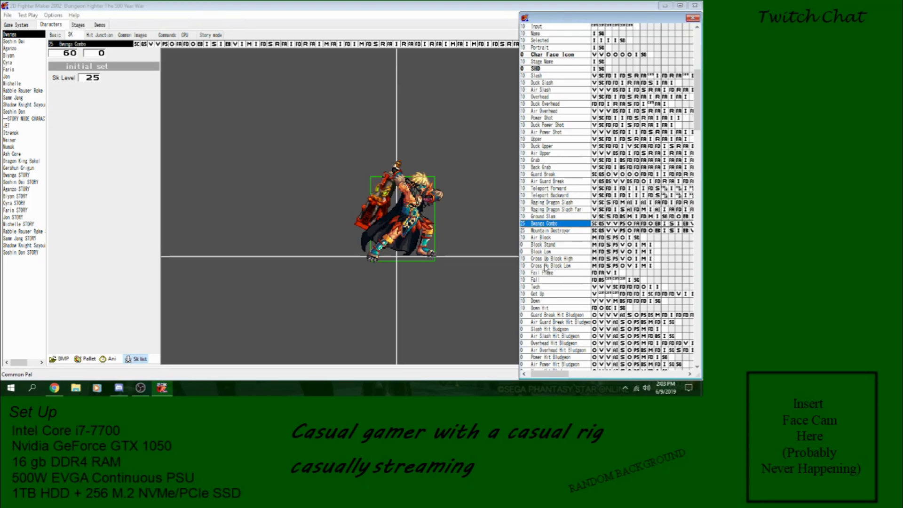
left_click(552, 154)
left_click(552, 160)
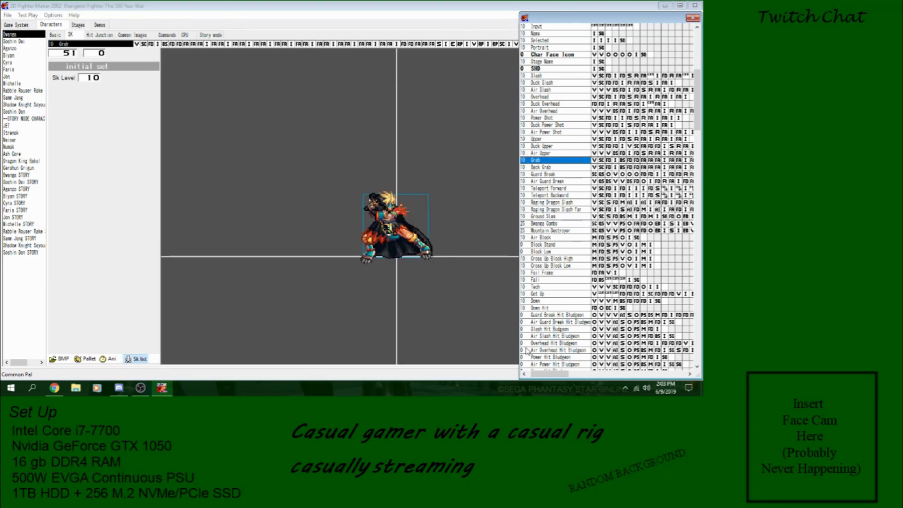
left_click_drag(550, 374, 605, 375)
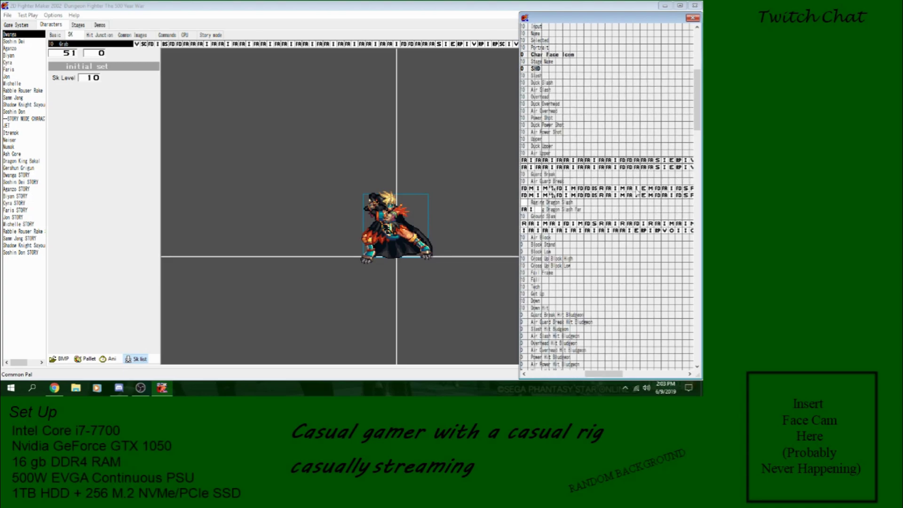
left_click(671, 188)
left_click(672, 189)
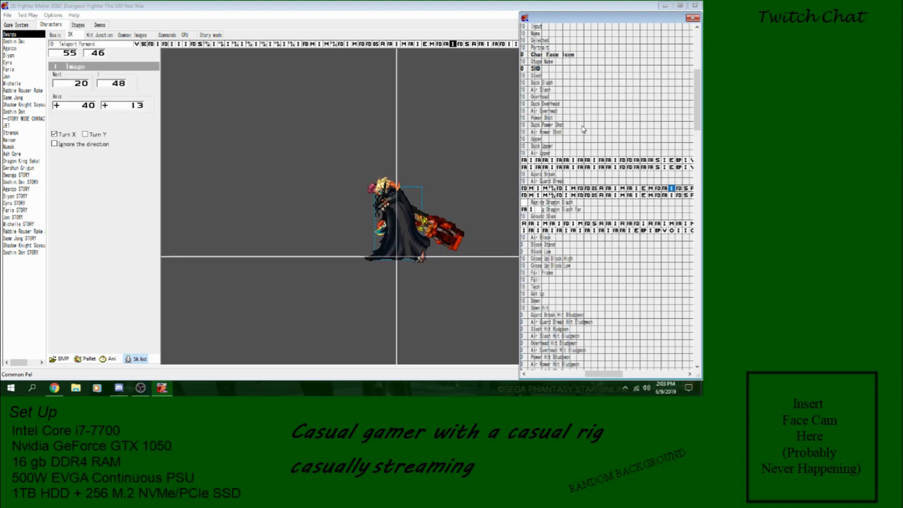
- Inspect the variable, partner position and image entries at the end of Bwanga's Grab skill
left_click_drag(622, 374, 571, 375)
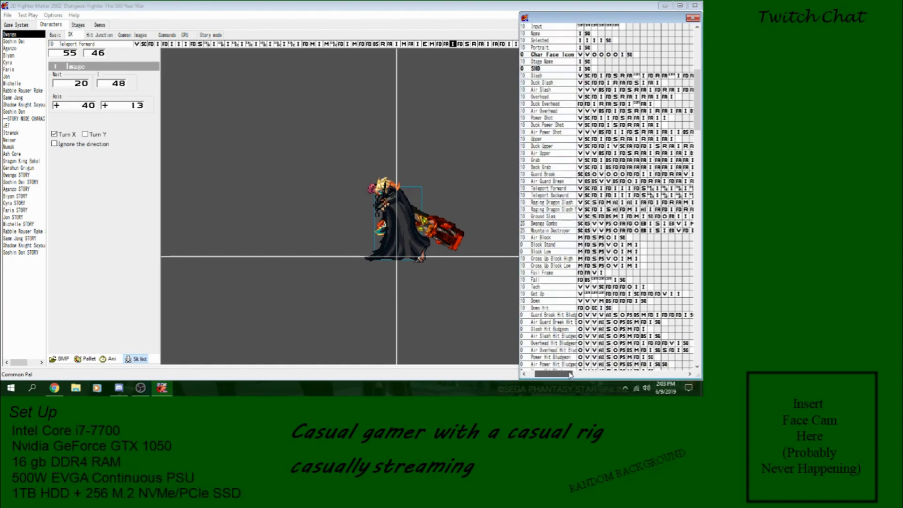
left_click(551, 160)
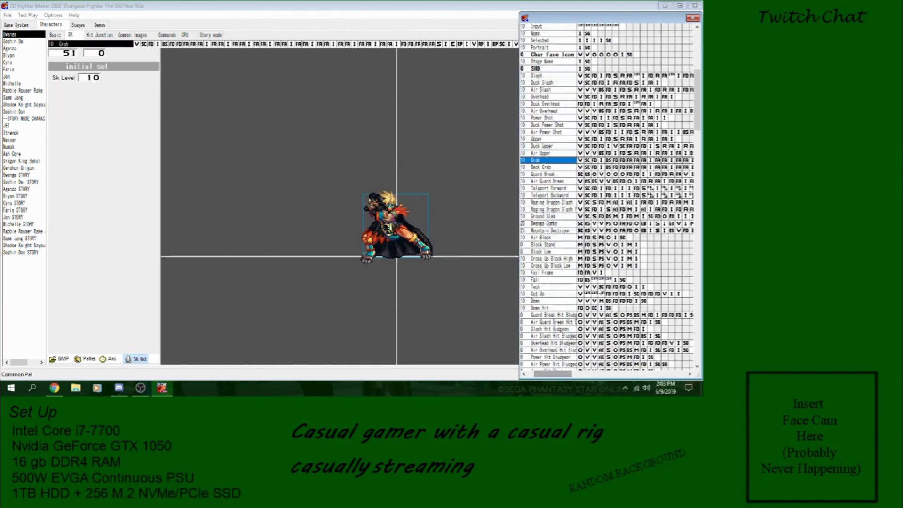
left_click_drag(554, 376, 631, 385)
left_click(587, 161)
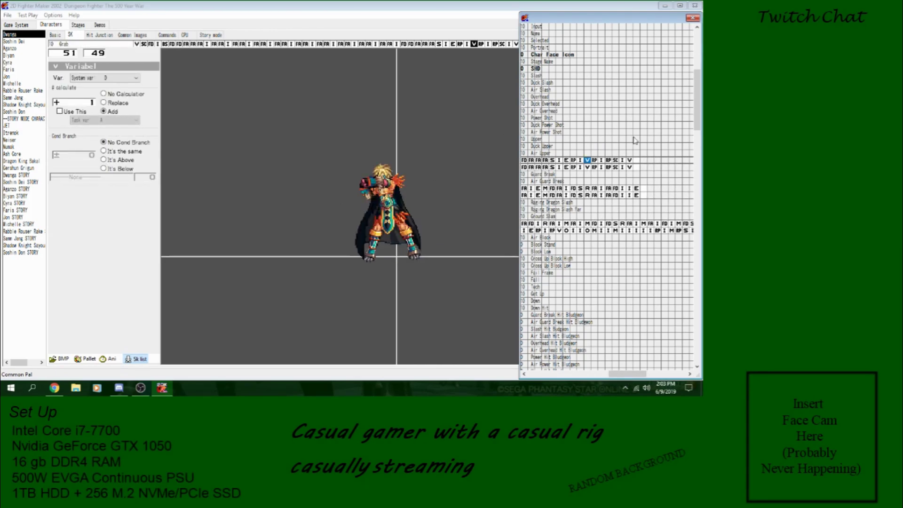
left_click(595, 160)
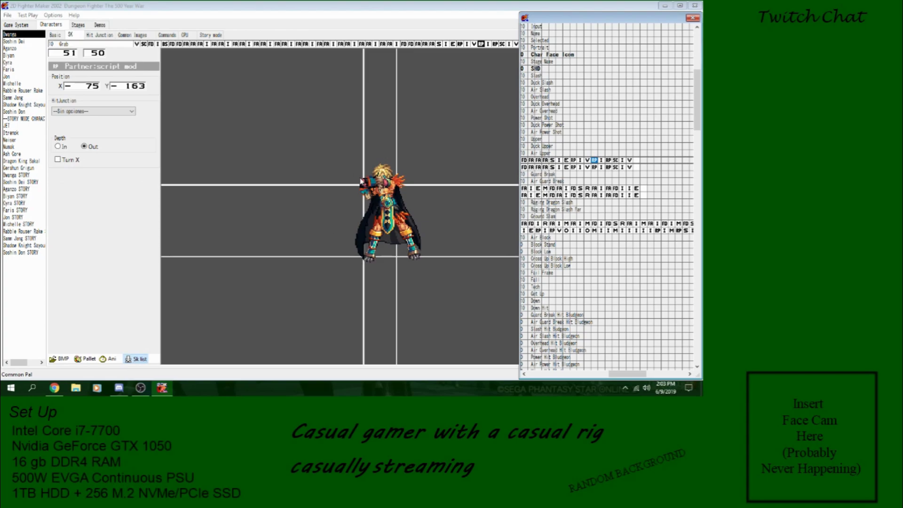
left_click(623, 162)
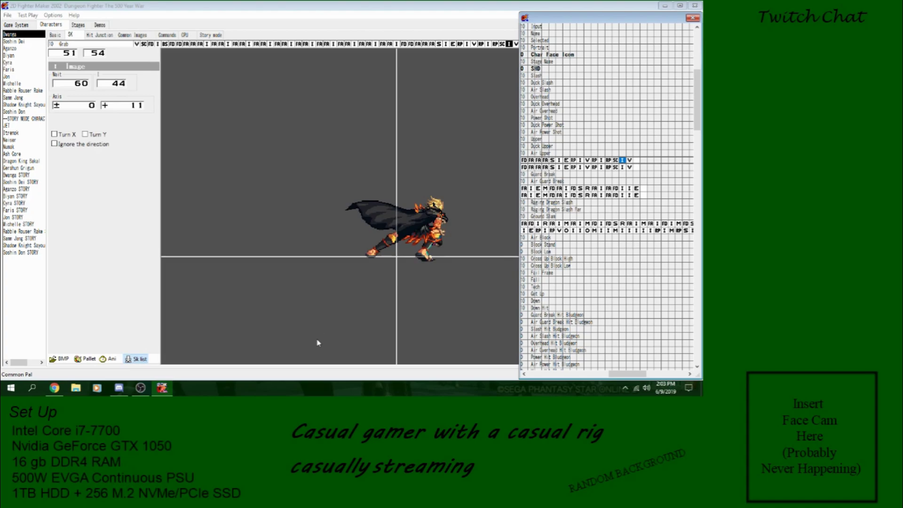
- Set the Char var E variable entry in Bwanga's Loss skill to No Calculator
left_click_drag(612, 368, 546, 375)
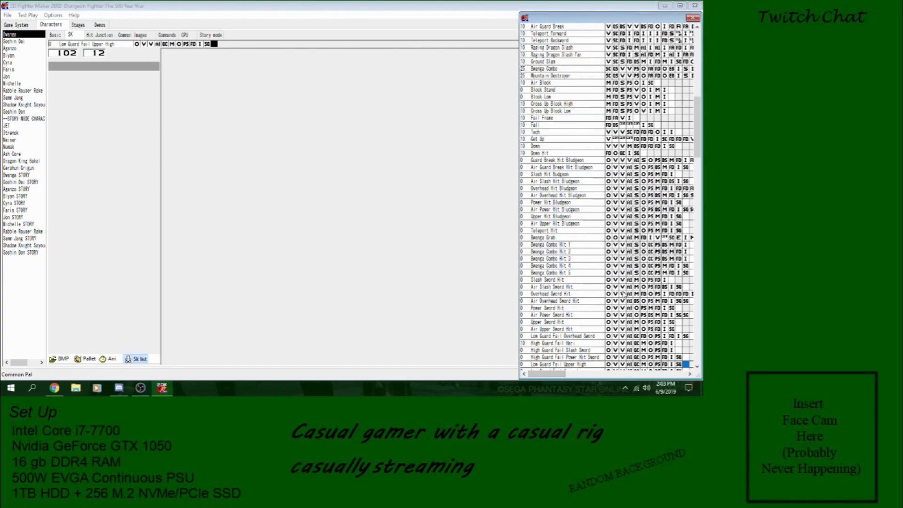
left_click_drag(696, 144, 695, 75)
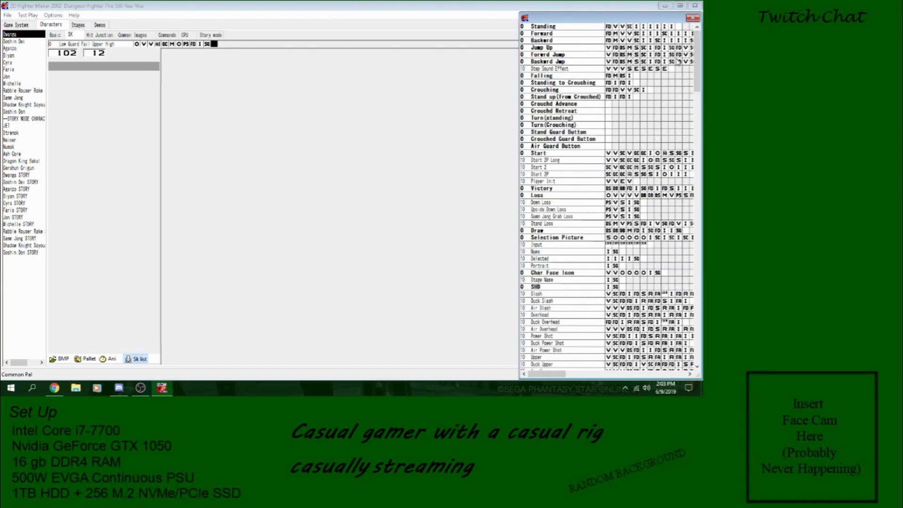
left_click(578, 195)
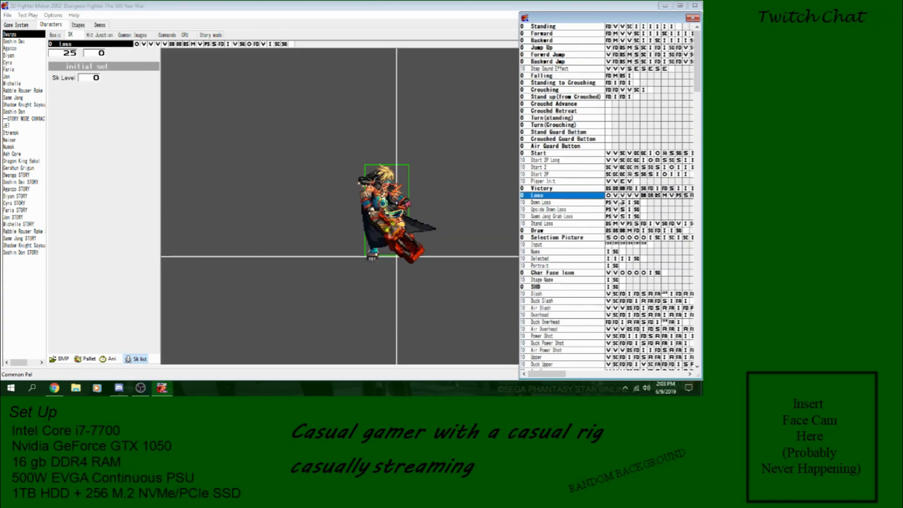
left_click(615, 196)
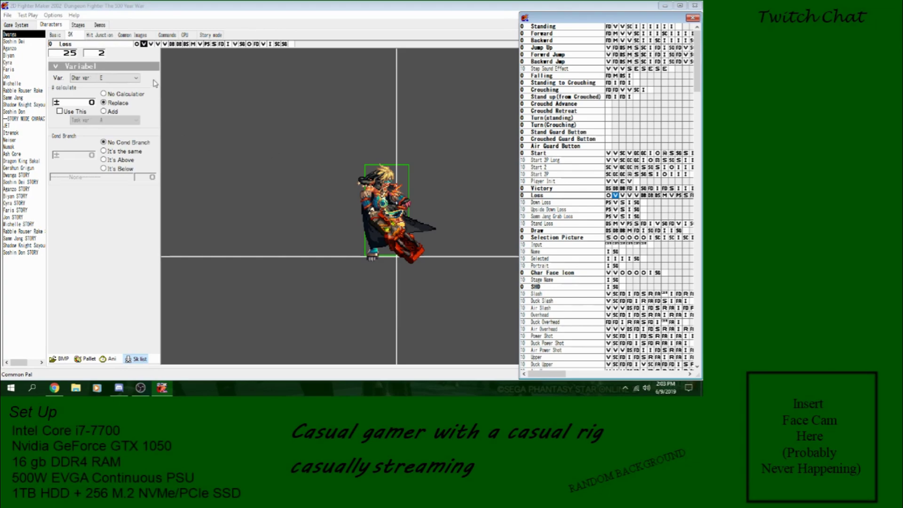
left_click(128, 93)
- Set the Down Loss, Upside Down Loss and Samm Jang Grab Loss variable entries in Bwanga's Loss skill to No Cond Branch
left_click(152, 45)
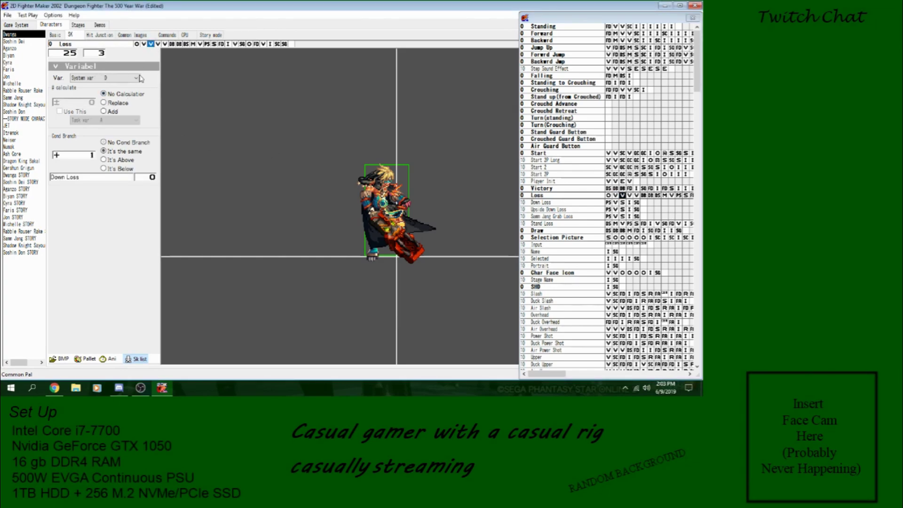
left_click(158, 45)
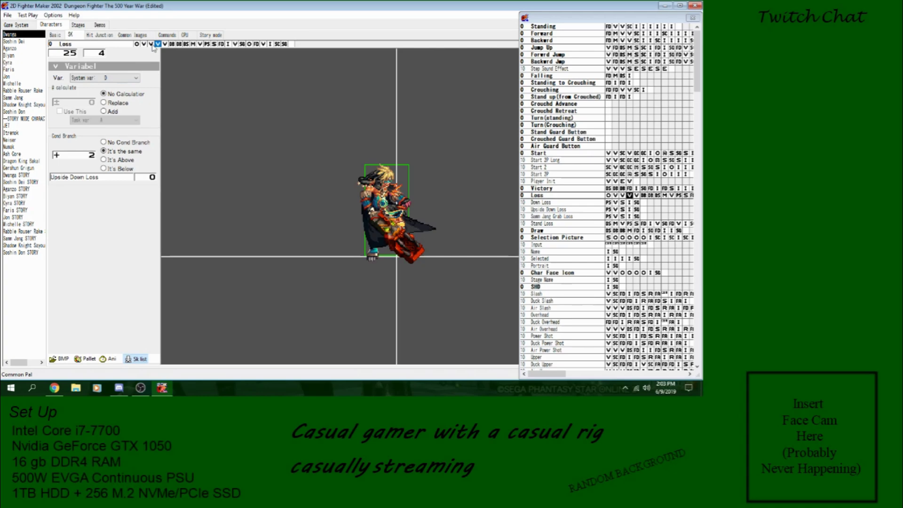
left_click(151, 45)
left_click(145, 45)
left_click(150, 45)
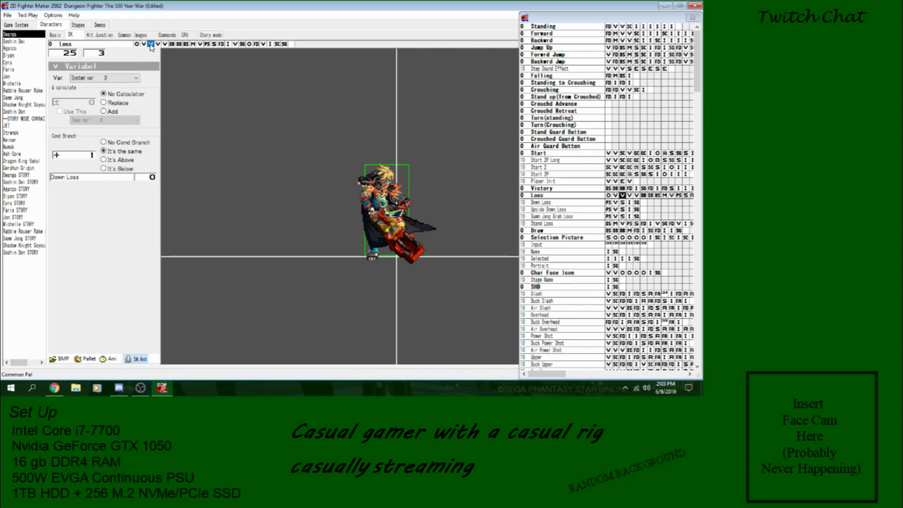
left_click(124, 142)
left_click(158, 46)
left_click(129, 142)
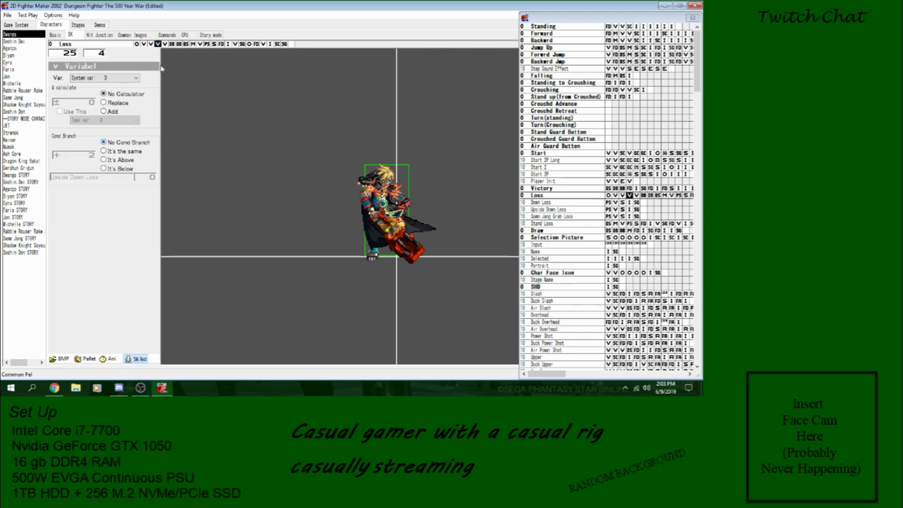
left_click(165, 46)
left_click(136, 143)
- Open the test game setup and choose Bwanga as the character for both Player 1 and Player 2
left_click(17, 44)
left_click(27, 15)
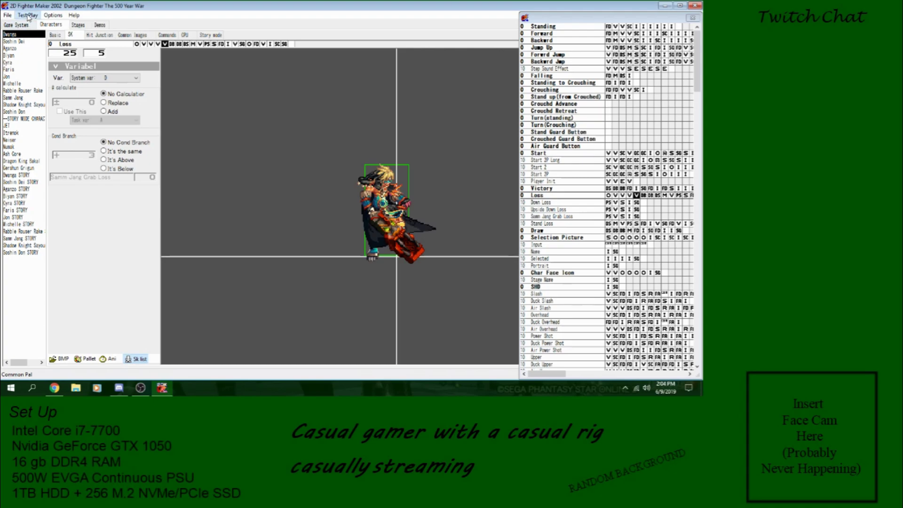
left_click(29, 23)
left_click(97, 48)
scroll(82, 63, "up", 1)
left_click(83, 59)
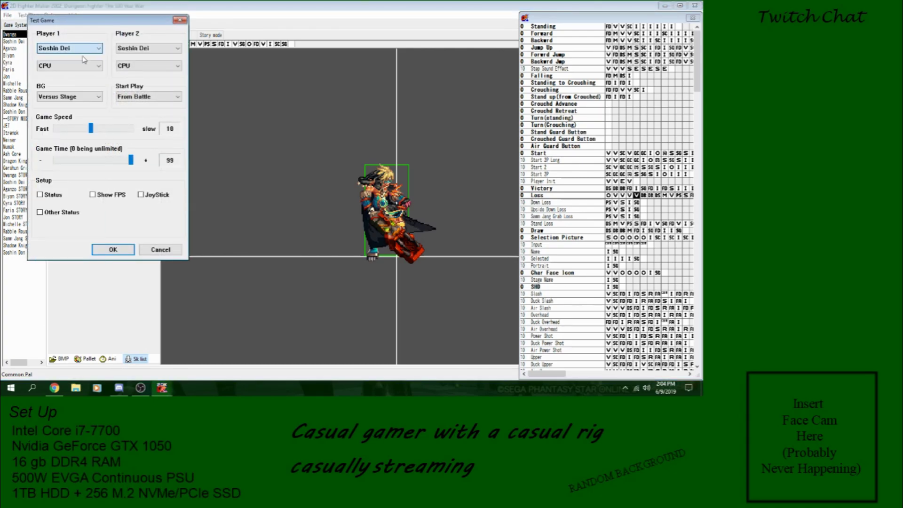
left_click(155, 49)
left_click(155, 59)
left_click(155, 50)
scroll(155, 57, "up", 1)
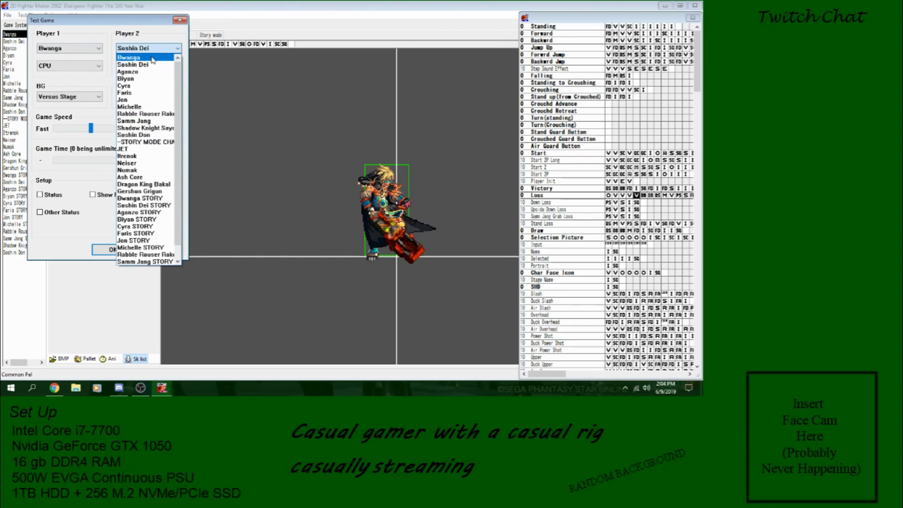
left_click(154, 57)
- Switch both fighters from CPU to Player control and start the test battle
left_click(150, 69)
left_click(145, 75)
left_click(96, 66)
left_click(71, 80)
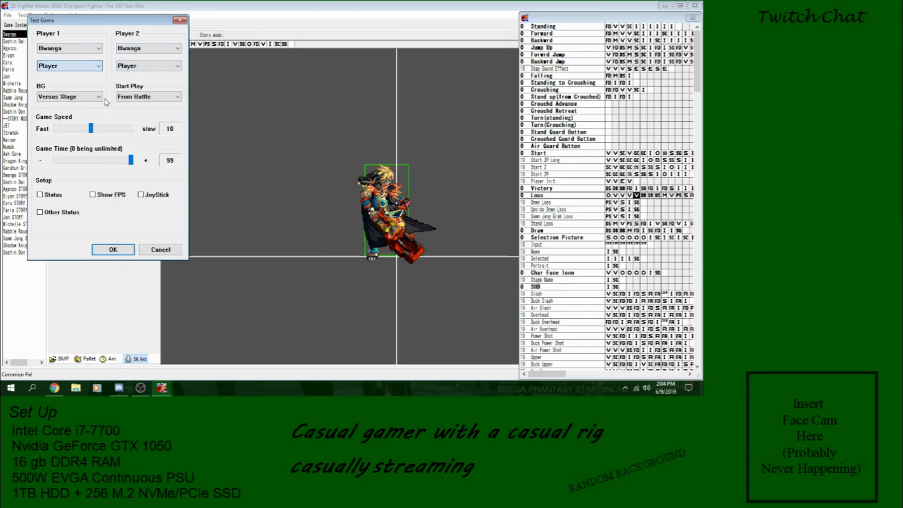
left_click(118, 250)
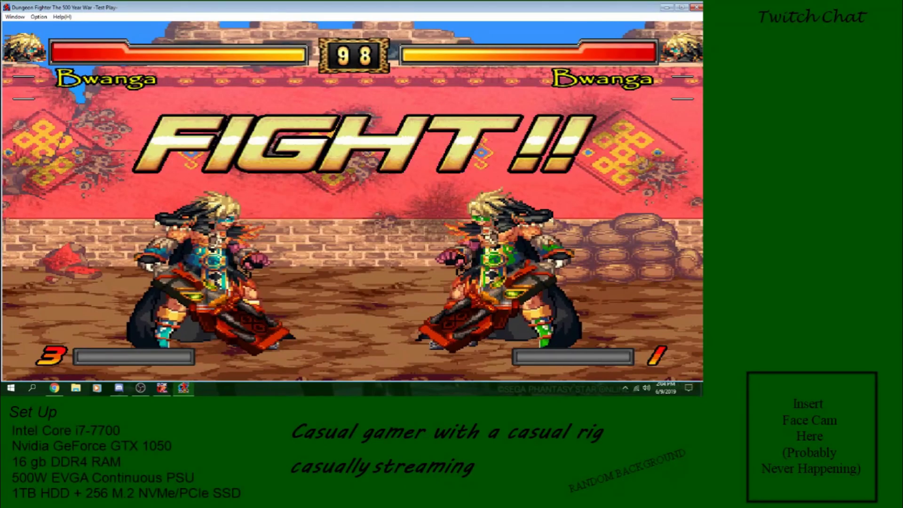
- Defeat Player 2's Bwanga in the test round by advancing and attacking with Player 1, and close the test play
key("Right")
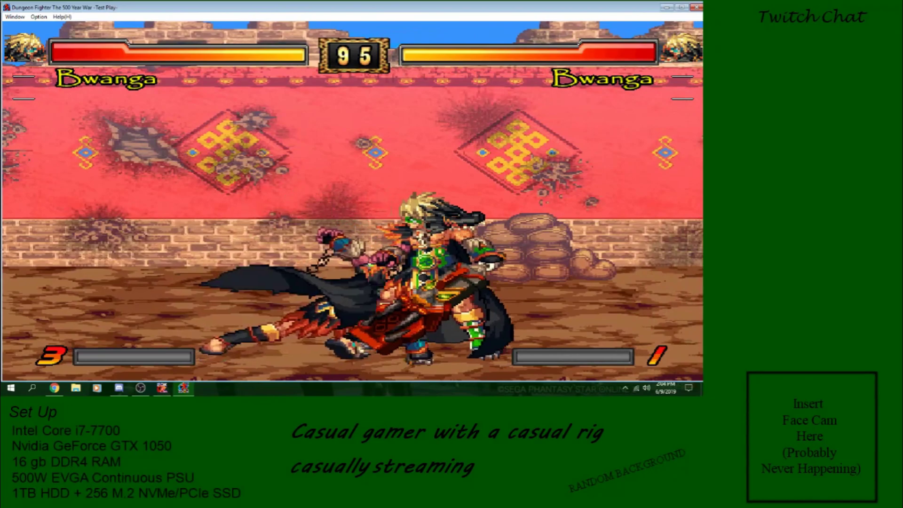
key("z")
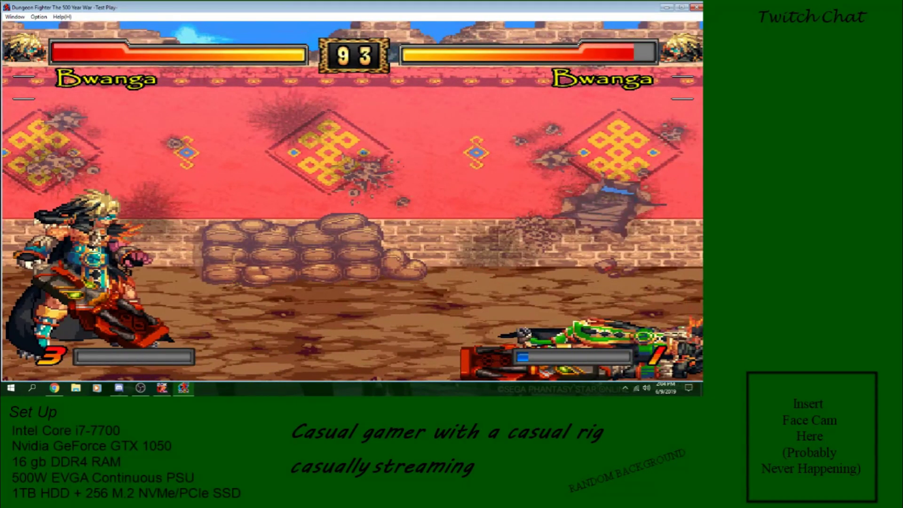
key("Right")
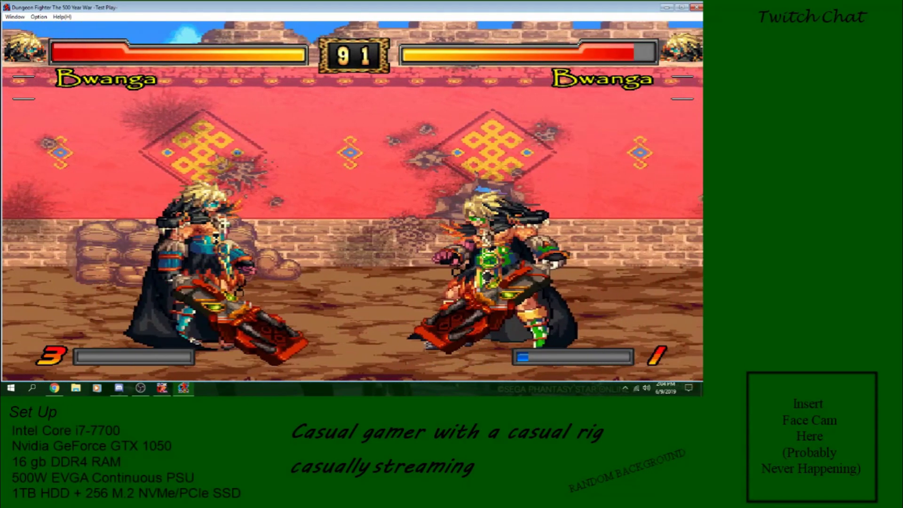
key("Right")
key("z")
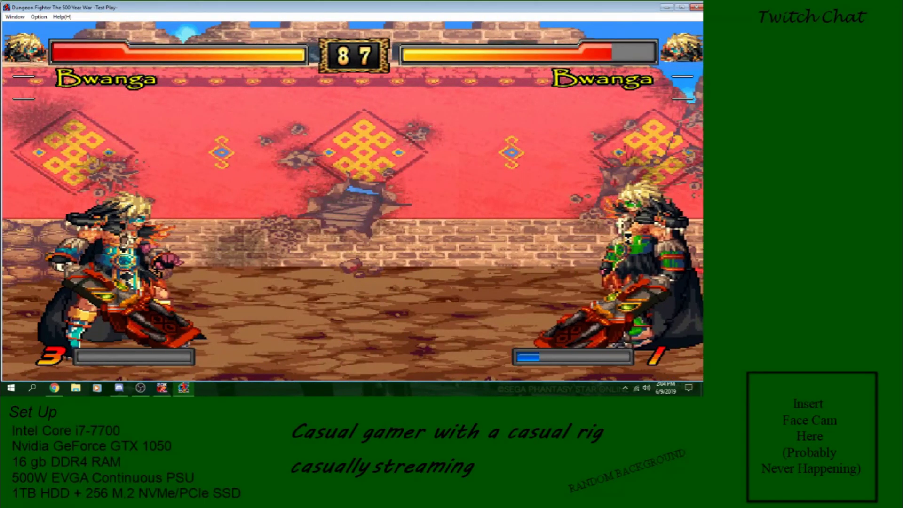
key("Right")
key("z")
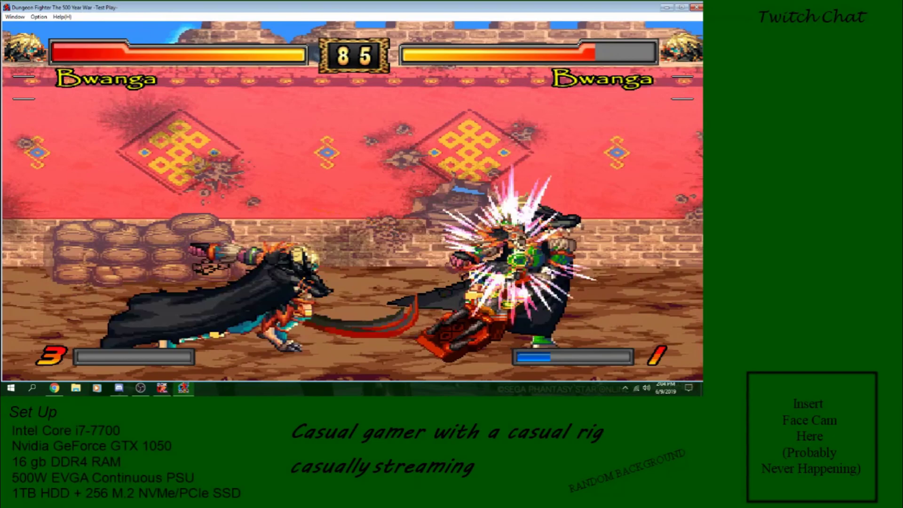
key("Right")
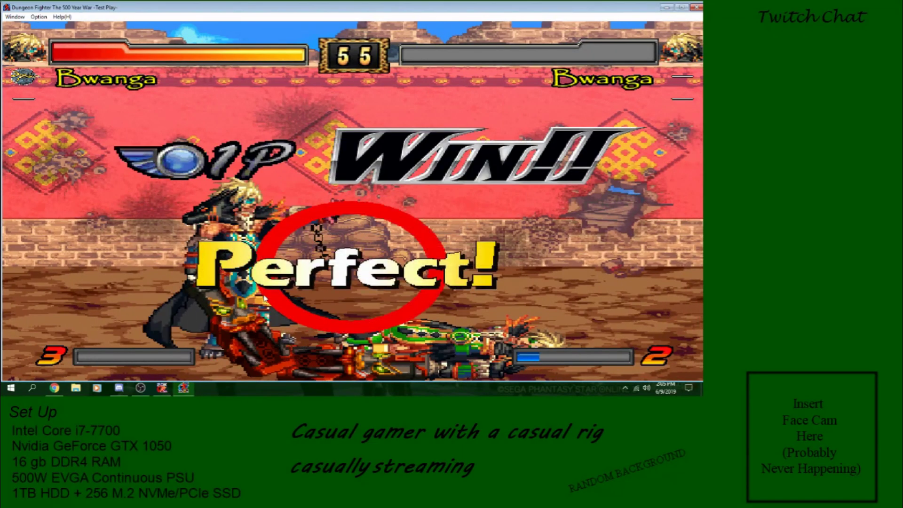
left_click(697, 7)
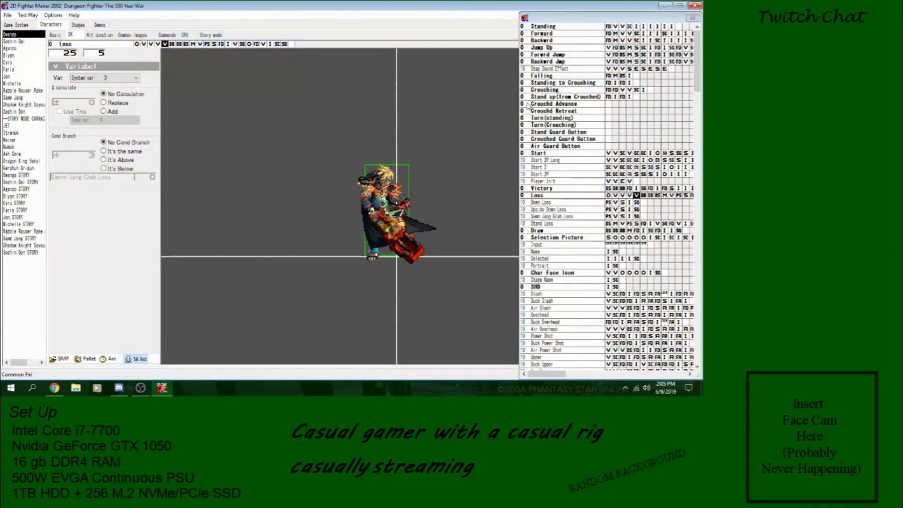
- Check the entries of Bwanga's Start skill and set the Char var E entry in the Loss skill to Replace
left_click(608, 153)
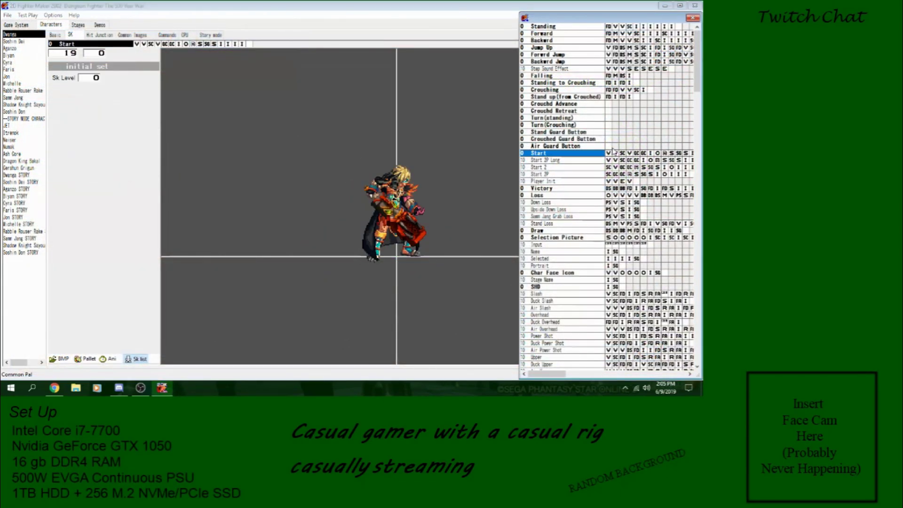
left_click(616, 153)
left_click(578, 194)
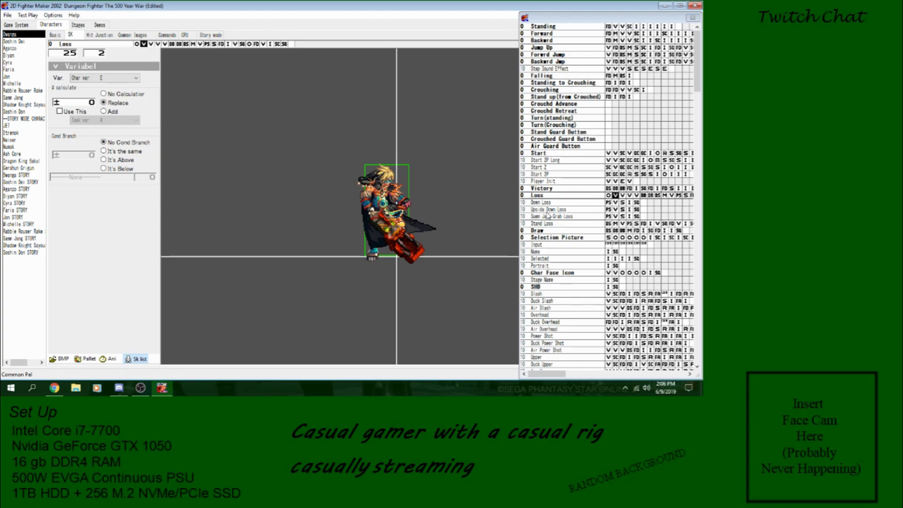
- Examine the poses of Bwanga's Down Loss, Upside Down Loss, Samm Jang Grab Loss and Stand Loss skills
left_click(565, 203)
left_click(567, 210)
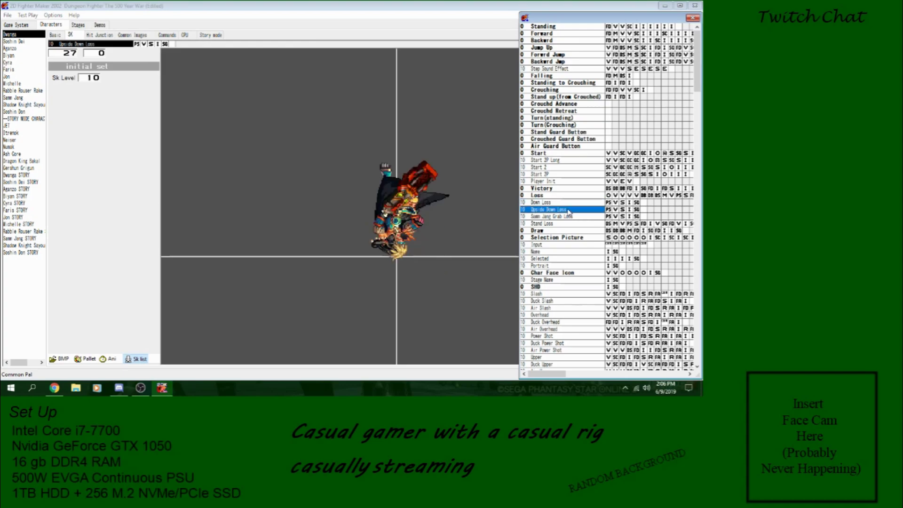
left_click(571, 216)
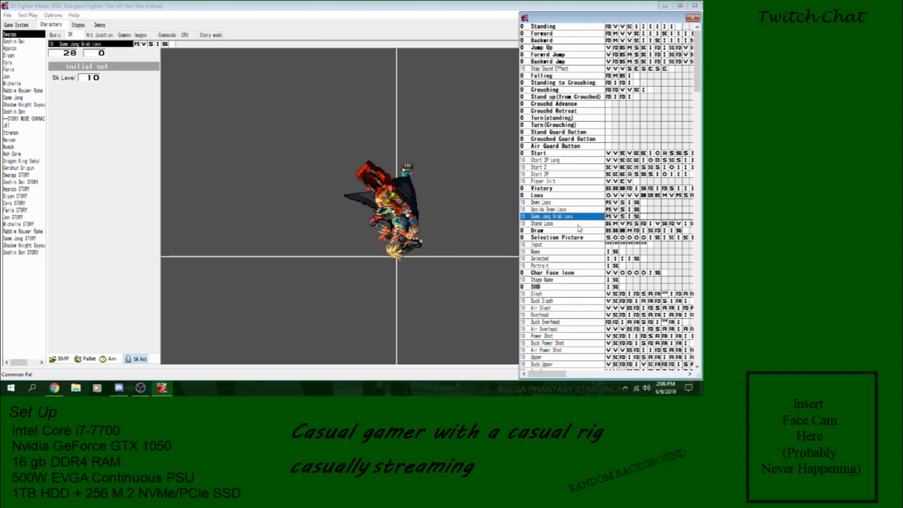
left_click(579, 225)
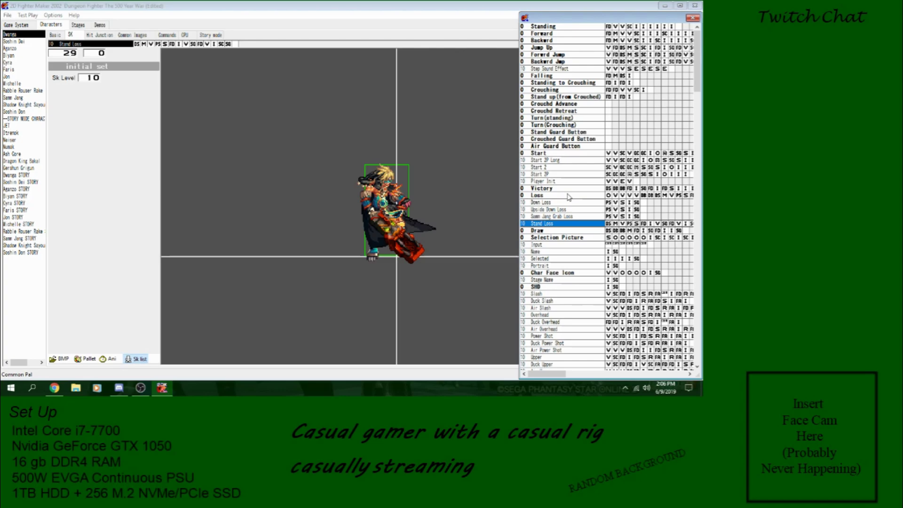
- Set the Down Loss, Upside Down Loss and Samm Jang Grab Loss variable entries in the Loss skill to It's the same
left_click(621, 194)
left_click(622, 195)
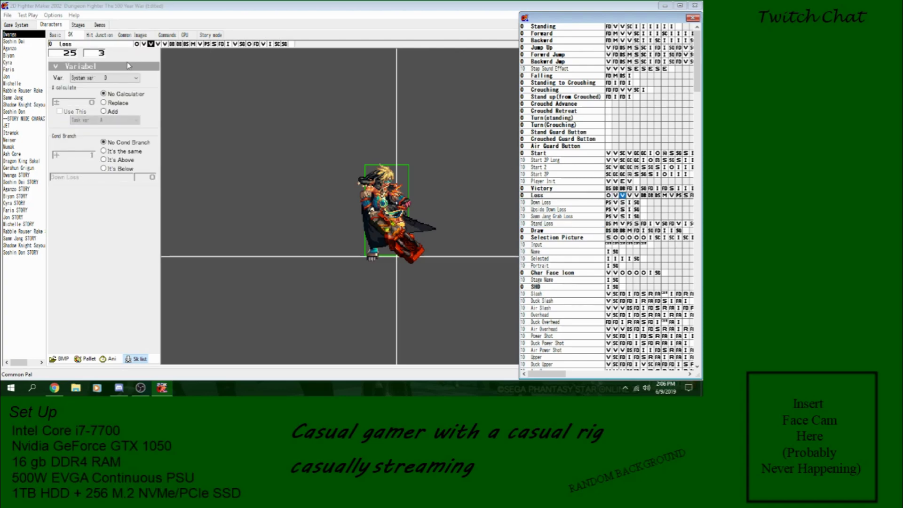
left_click(157, 44)
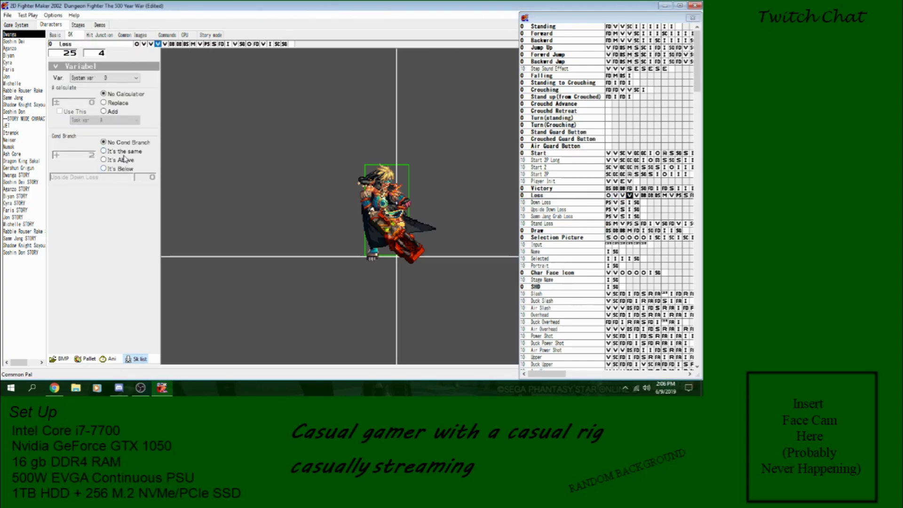
left_click(164, 44)
left_click(113, 153)
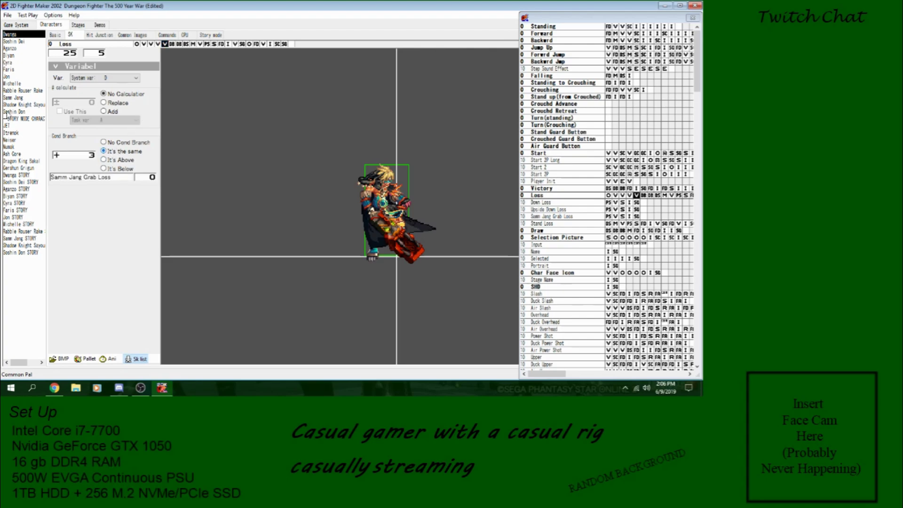
- Save the game project and start a new Bwanga versus Bwanga test battle
left_click(6, 16)
left_click(21, 48)
left_click(31, 16)
left_click(117, 253)
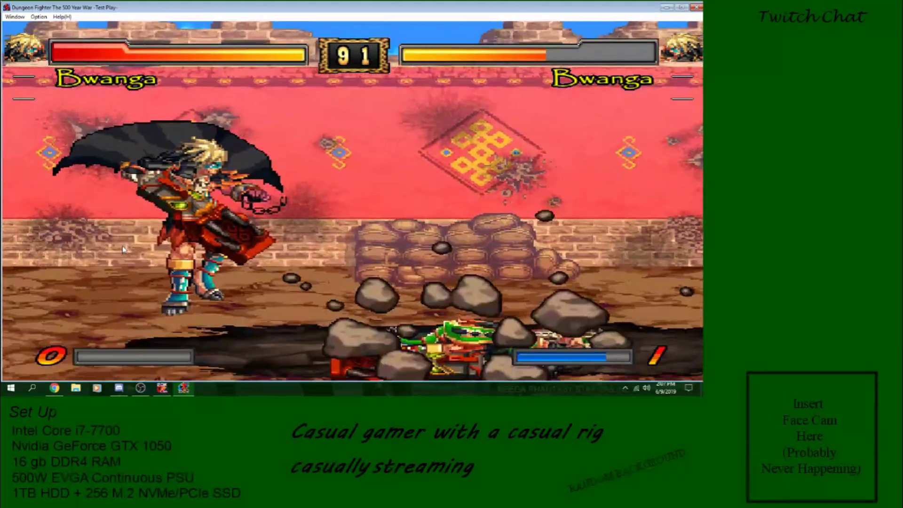
- Wear down the health of Player 2's Bwanga with repeated attacks from Player 1 in the test battle
key("Right")
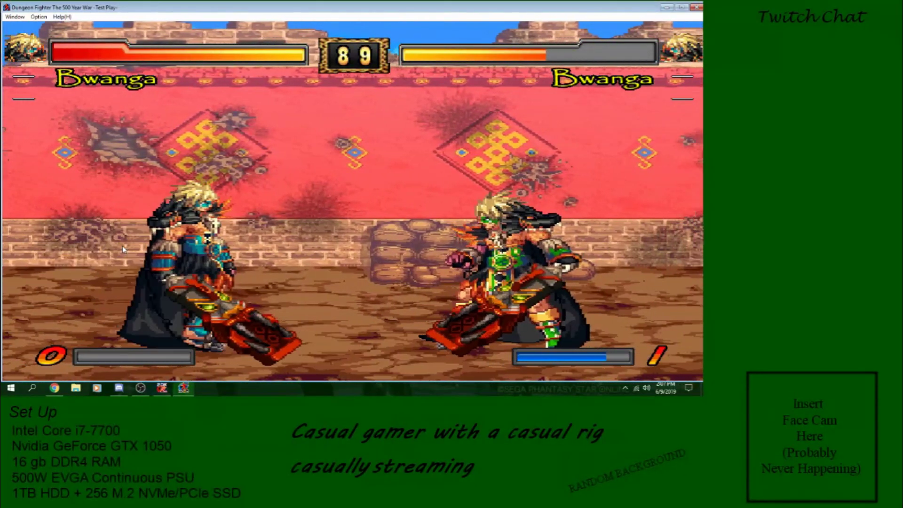
key("Right")
key("z")
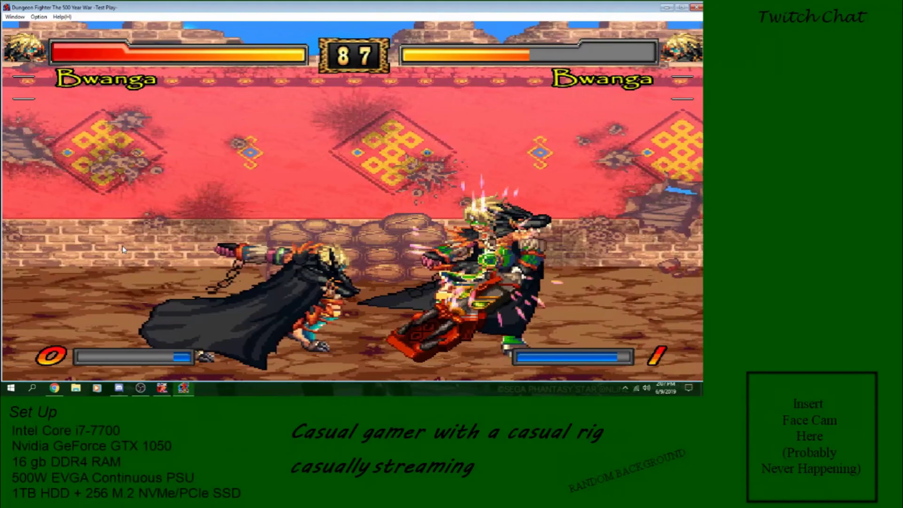
key("x")
key("z")
key("z")
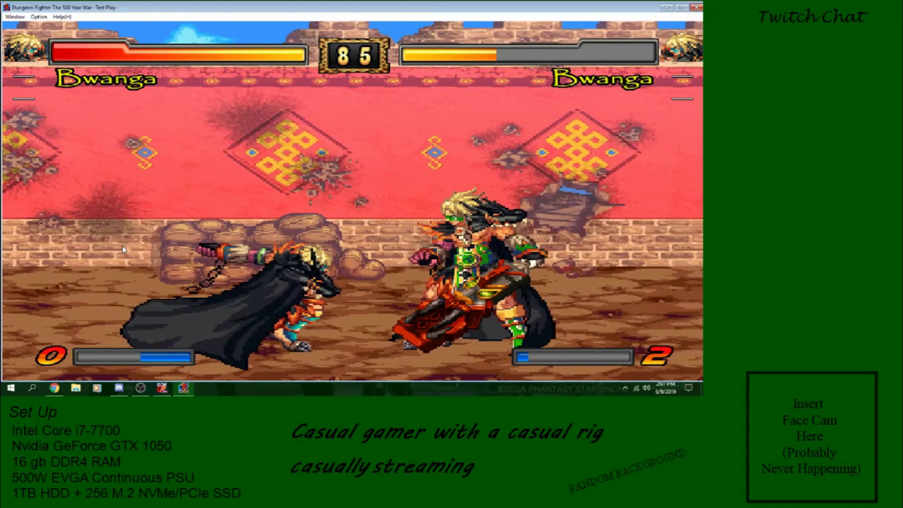
key("z")
key("z")
key("z")
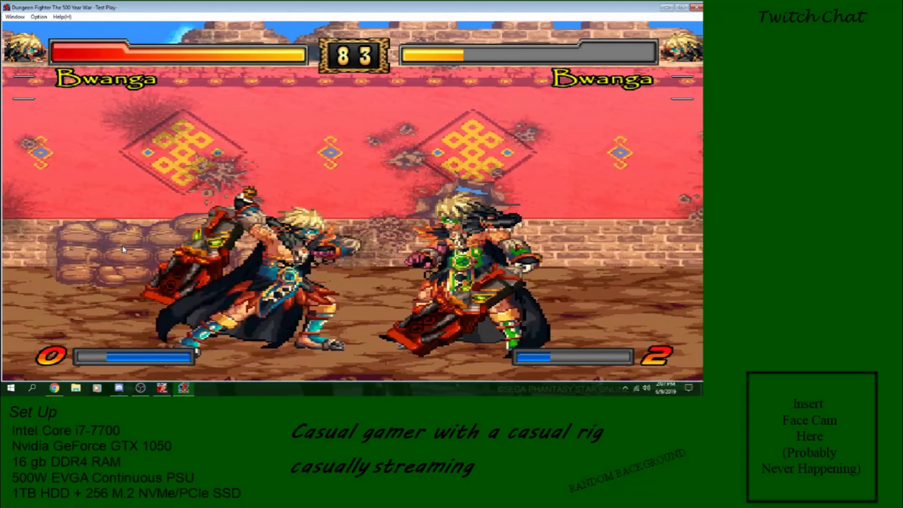
key("z")
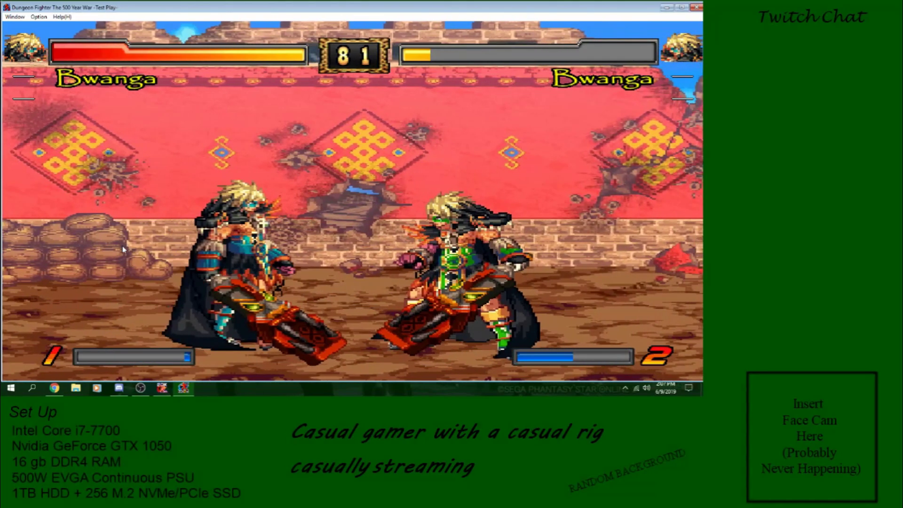
key("z")
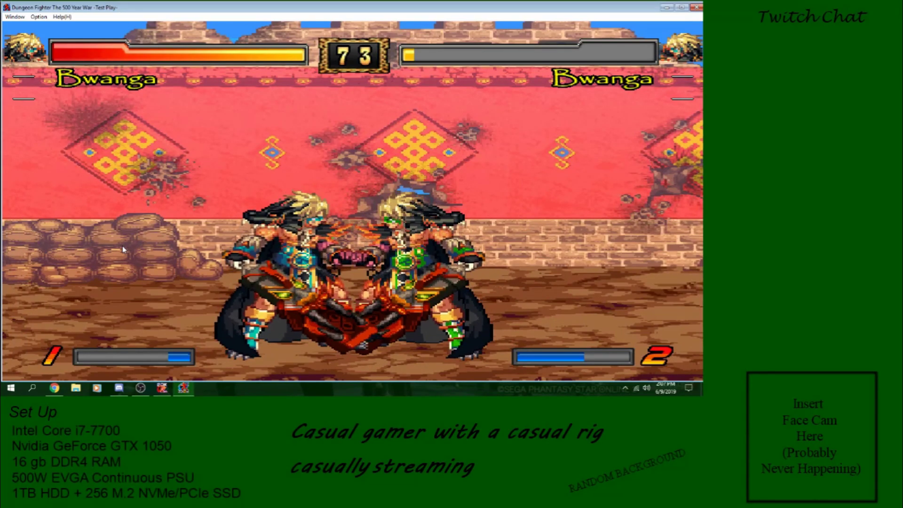
- Finish off Player 2's Bwanga with a crouching attack and close the test play
key("Down")
key("z")
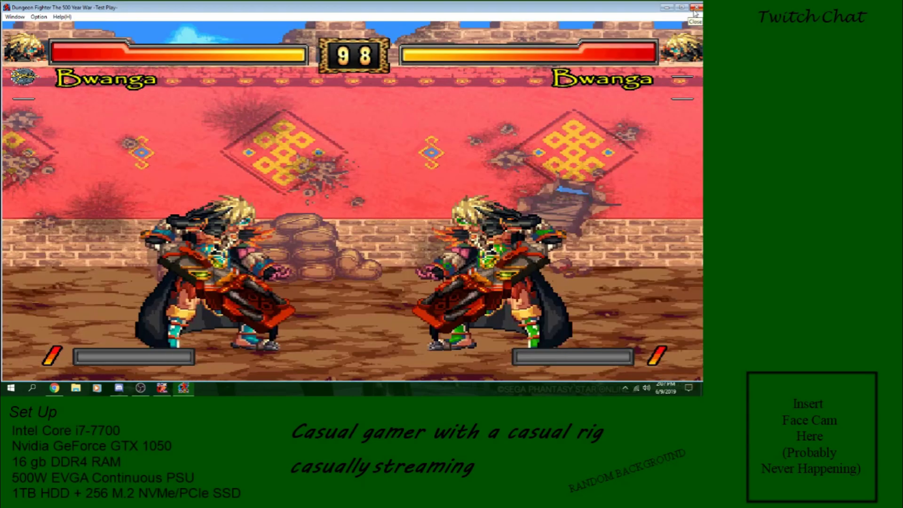
left_click(695, 8)
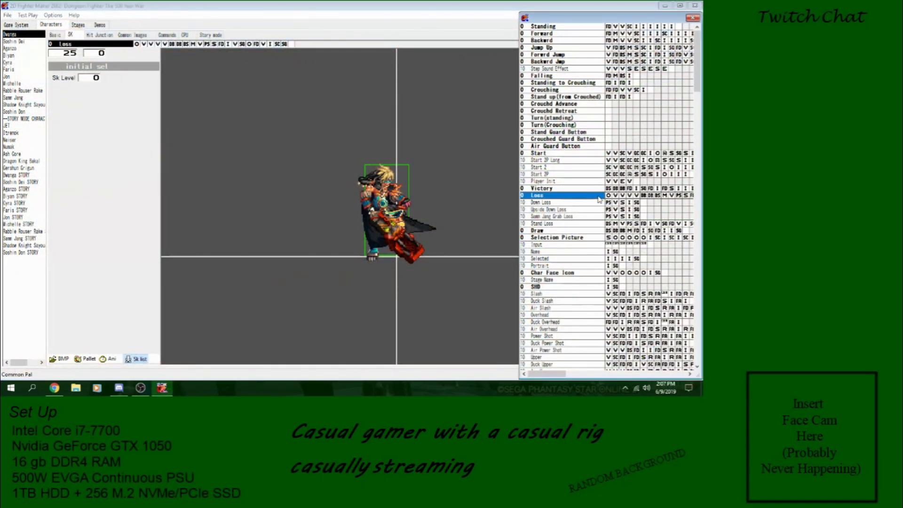
- Review Bwanga's Loss skill and locate the Grab skill in the skill list
left_click(615, 197)
left_click(591, 196)
left_click(568, 259)
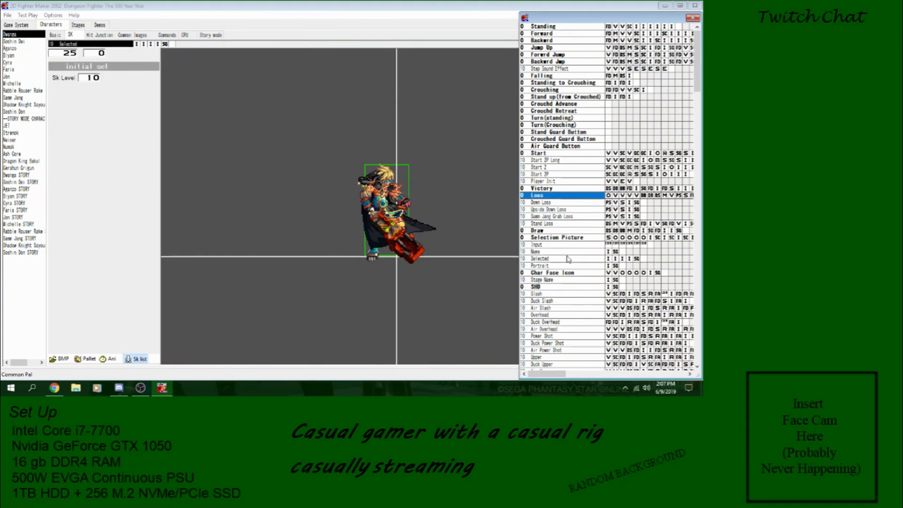
left_click_drag(691, 70, 691, 107)
left_click(560, 223)
left_click(556, 194)
left_click(554, 182)
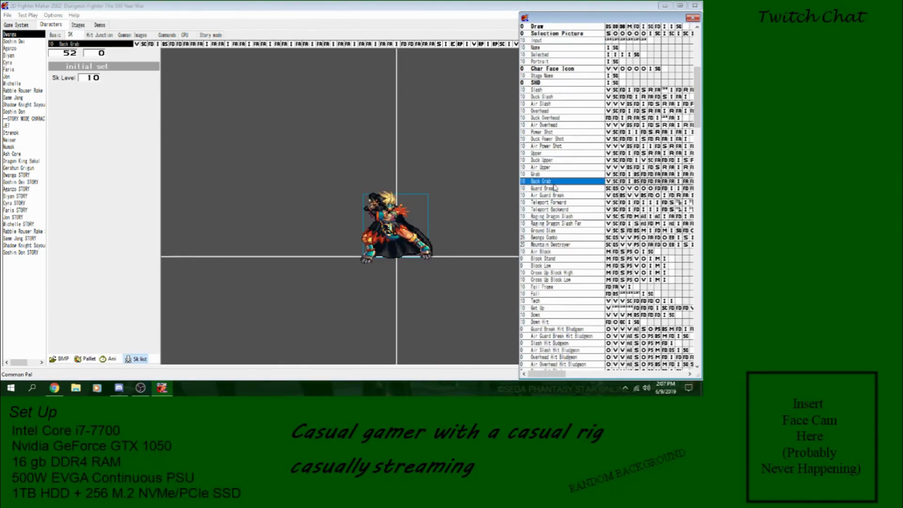
key("Up")
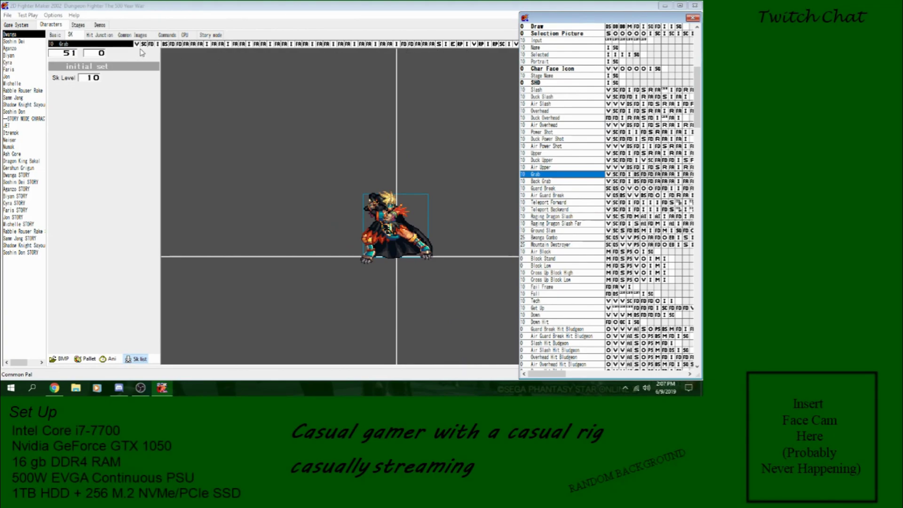
- Examine the later image entries of the Grab skill and the settings of its System var D variable entry
left_click(291, 44)
left_click(446, 43)
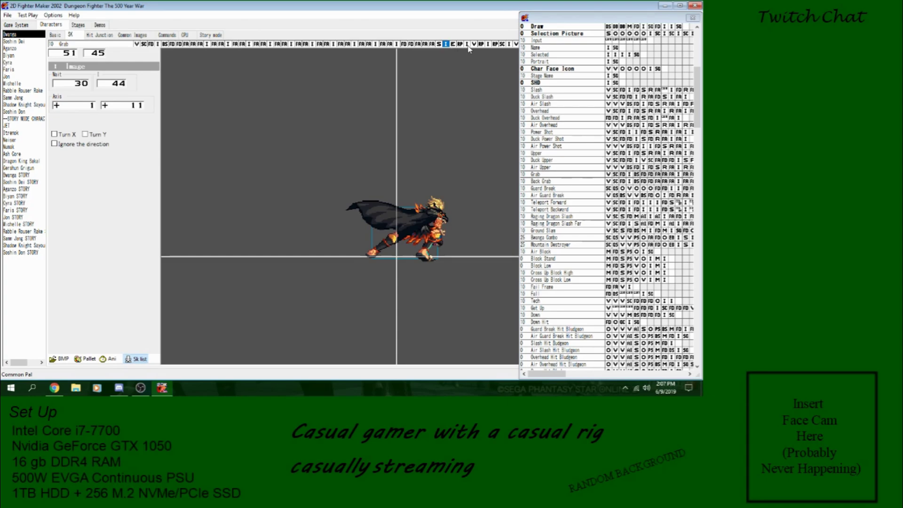
left_click(468, 45)
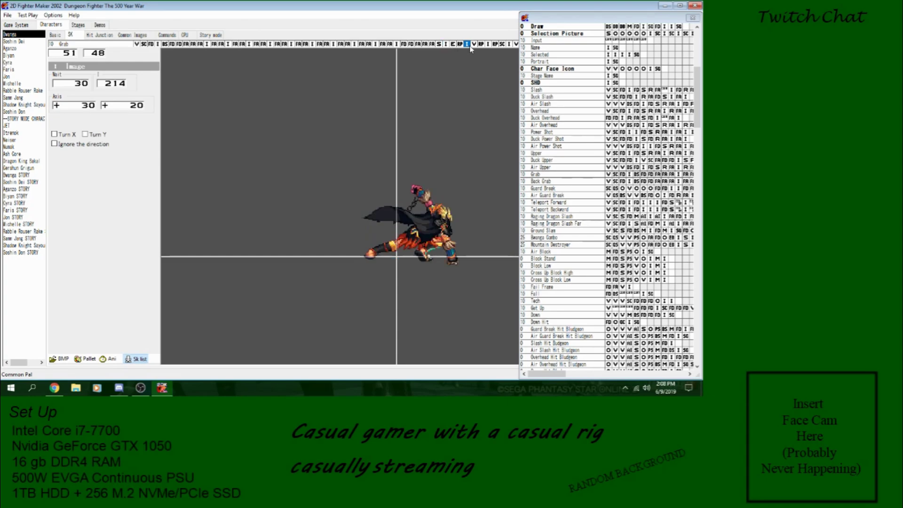
left_click(474, 44)
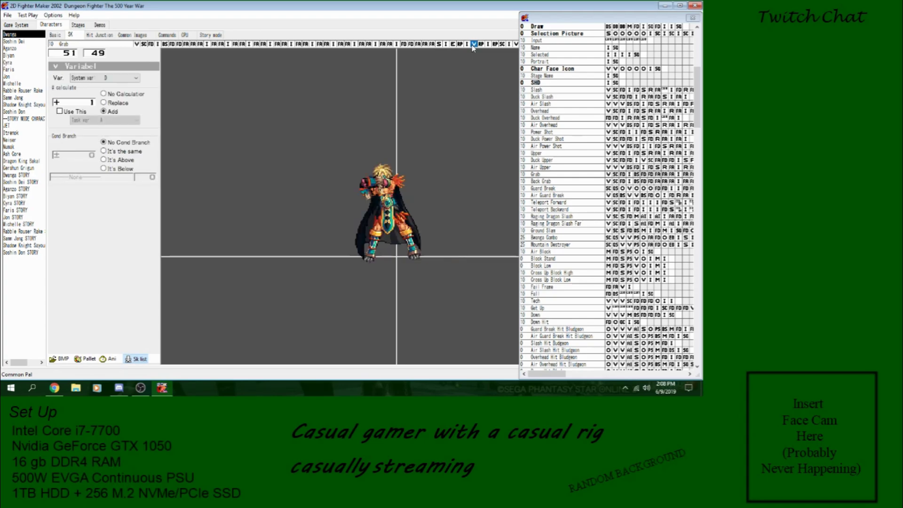
left_click(119, 78)
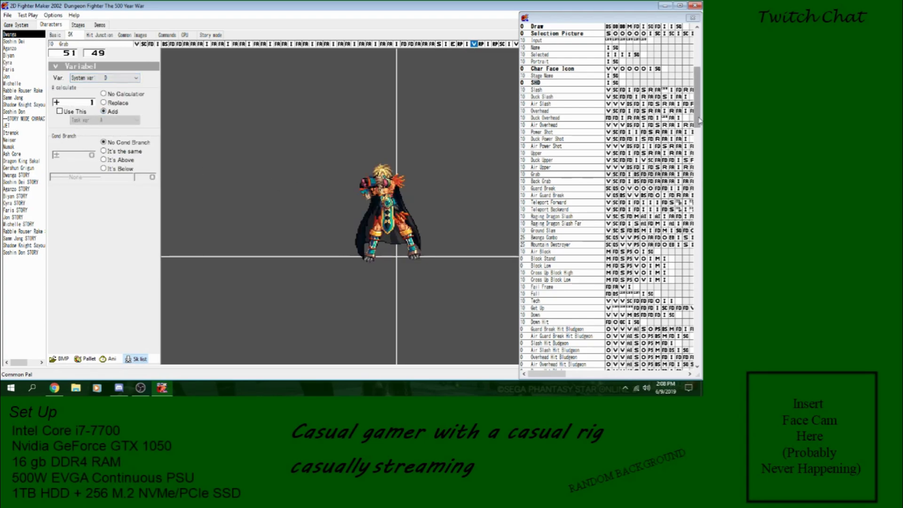
- Check the Down Loss branch entry in the Loss skill and the Upside Down Loss and Samm Jang Grab Loss skills
left_click(680, 203)
scroll(659, 203, "up", 10)
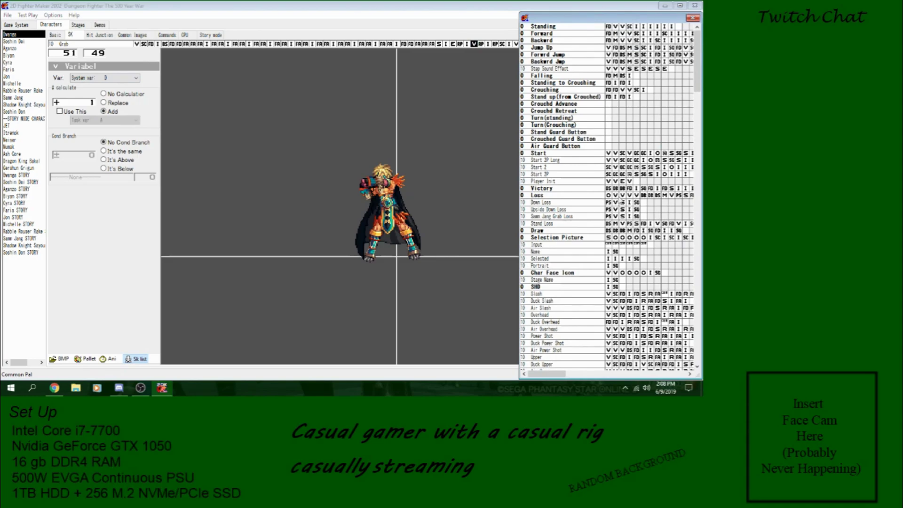
left_click(622, 196)
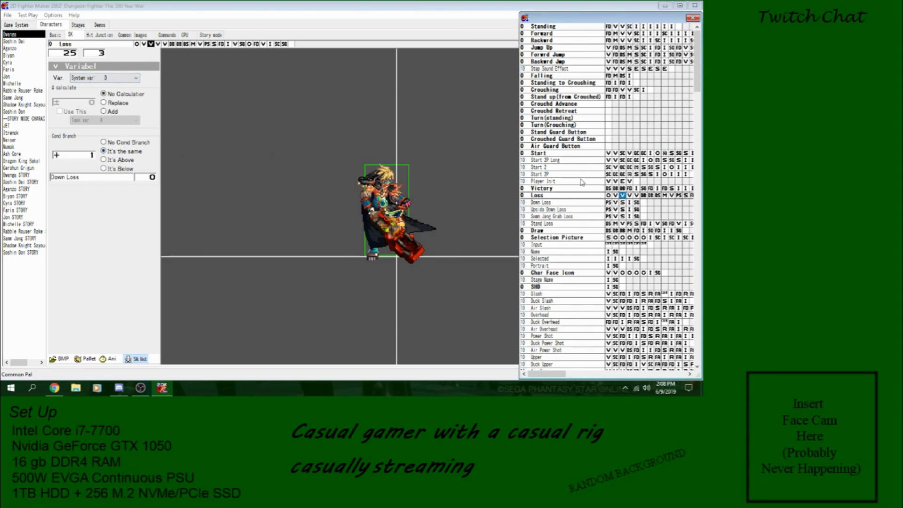
left_click(563, 209)
left_click(572, 217)
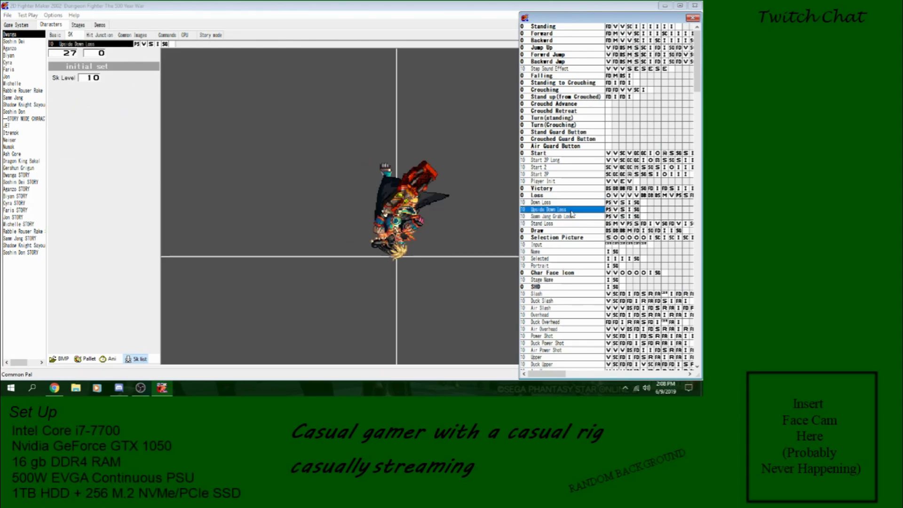
left_click_drag(699, 70, 697, 108)
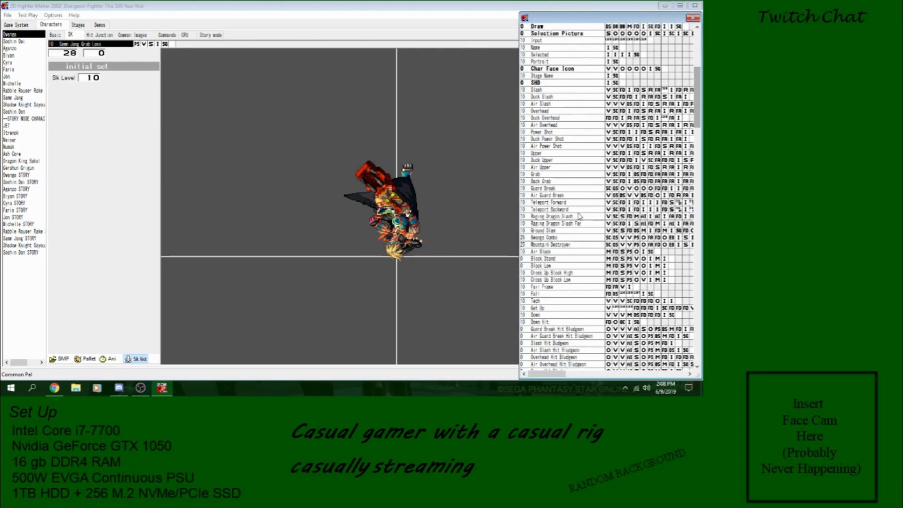
- Review the Grab skill's image entries and the settings of its System var D variable entry
left_click(551, 176)
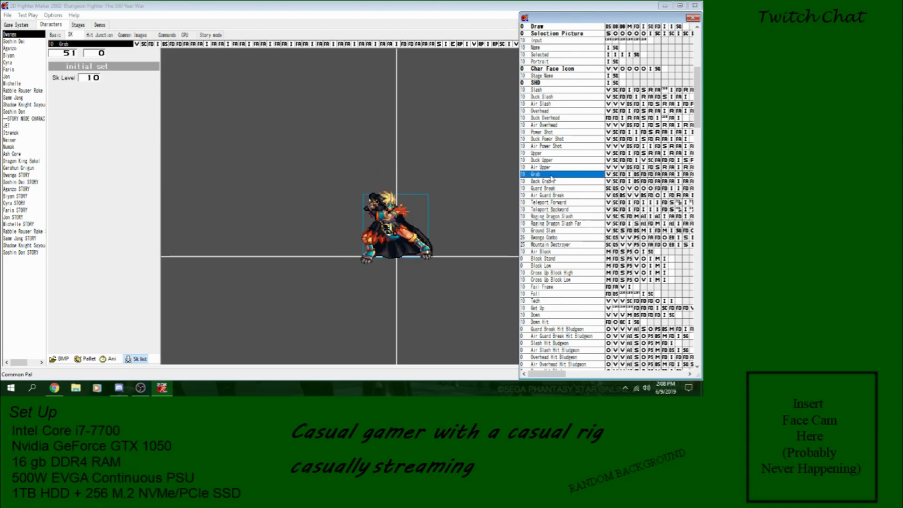
left_click(674, 179)
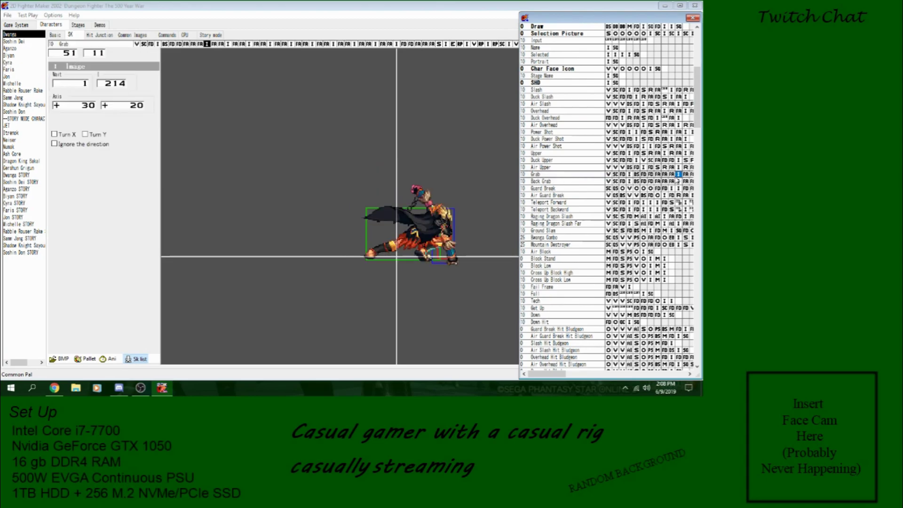
left_click(488, 44)
left_click(474, 44)
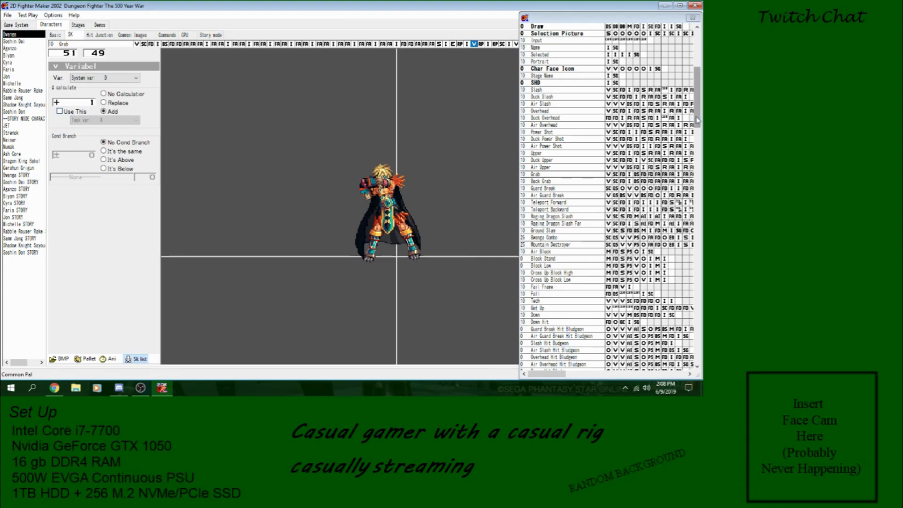
- Try to open the New Game project from the 2D Fighter Maker 2002 folder in Media-Entertainment on the Desktop
left_click(8, 16)
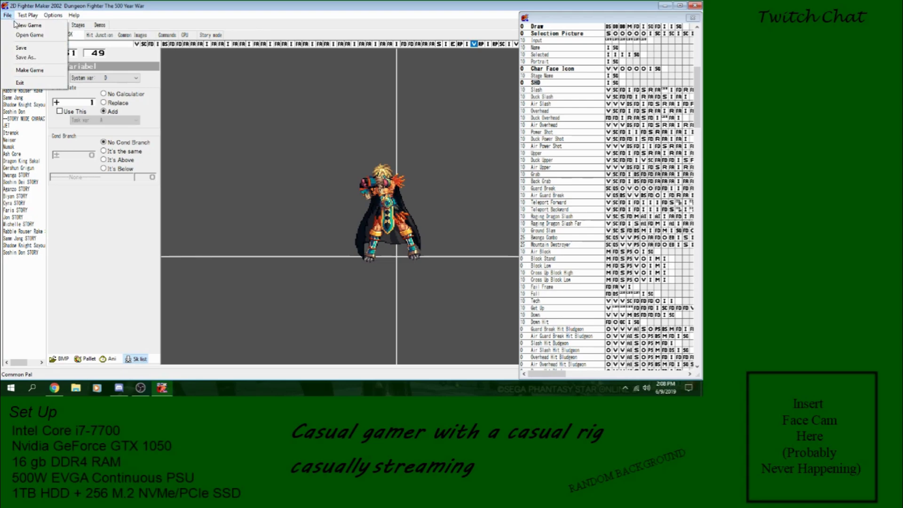
left_click(30, 39)
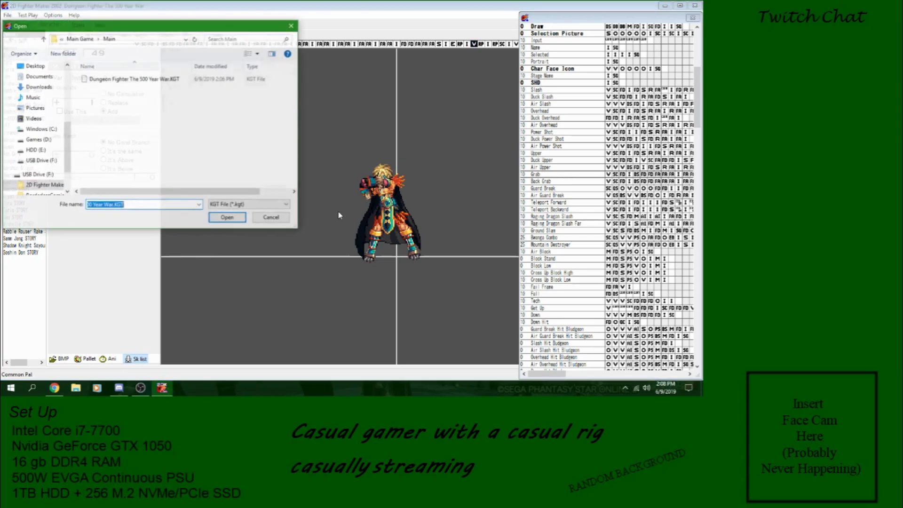
left_click(47, 68)
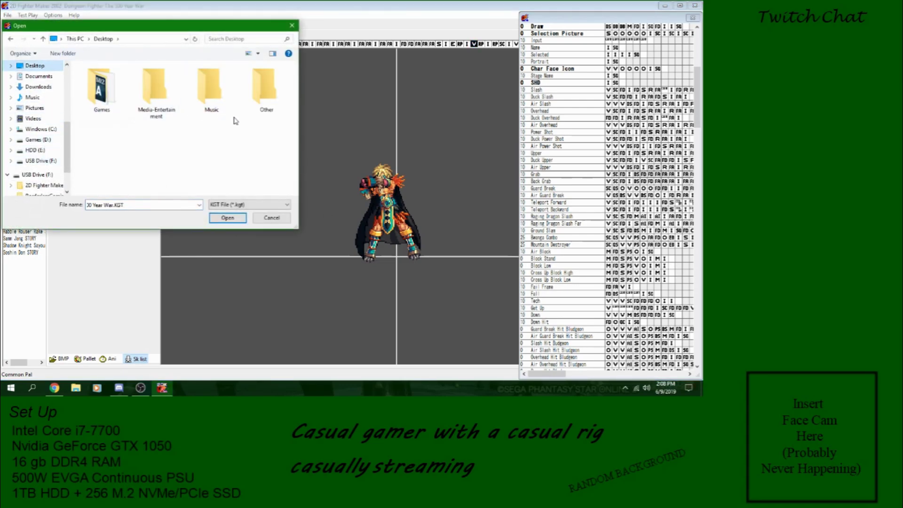
double_click(168, 96)
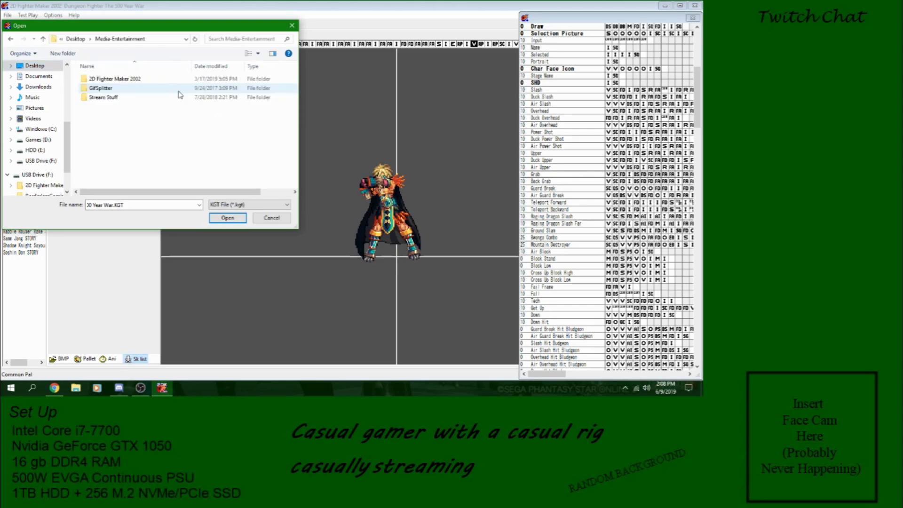
double_click(116, 79)
left_click(112, 101)
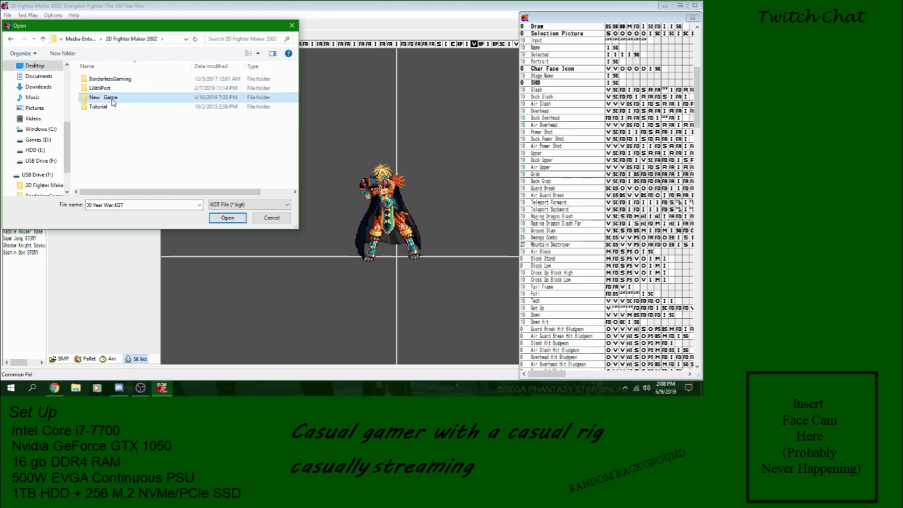
double_click(113, 101)
double_click(115, 81)
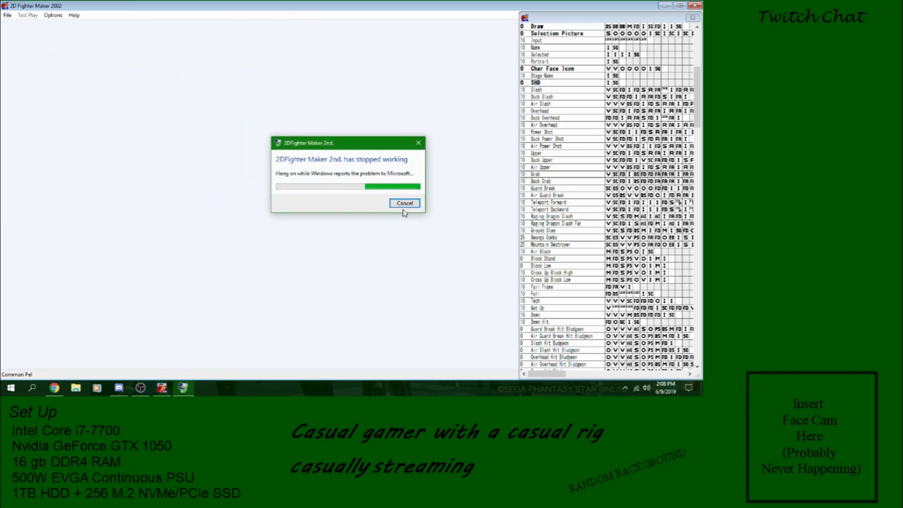
left_click(404, 203)
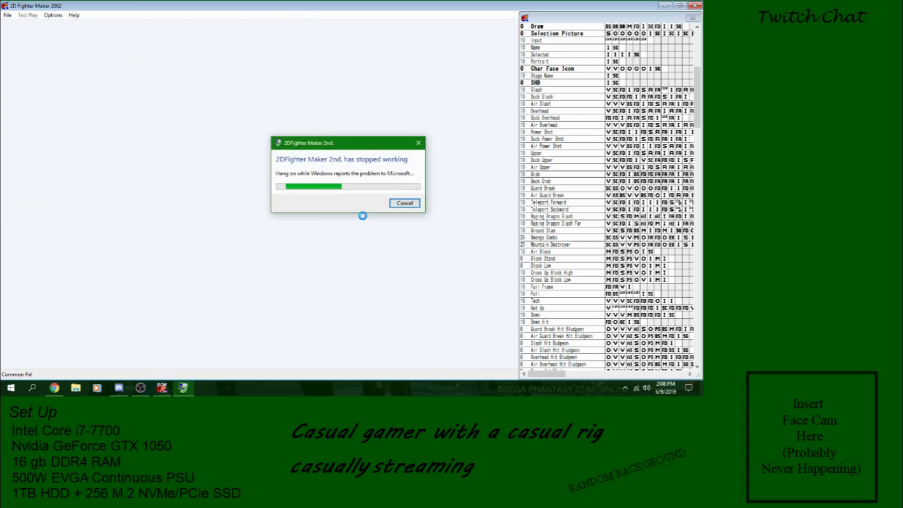
left_click(392, 205)
- Relaunch 2D Fighter Maker 2002 from the Windows desktop
left_click(10, 388)
scroll(90, 213, "down", 5)
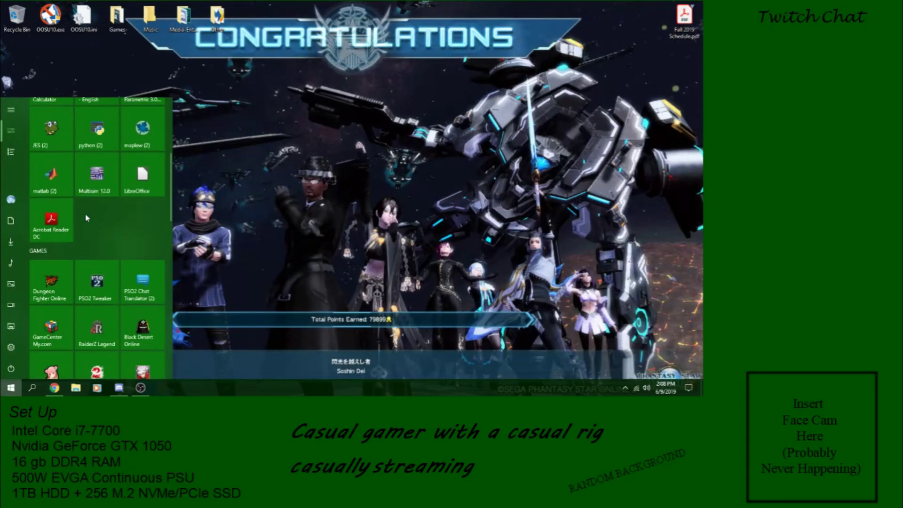
scroll(90, 211, "down", 4)
scroll(90, 210, "up", 4)
left_click(146, 297)
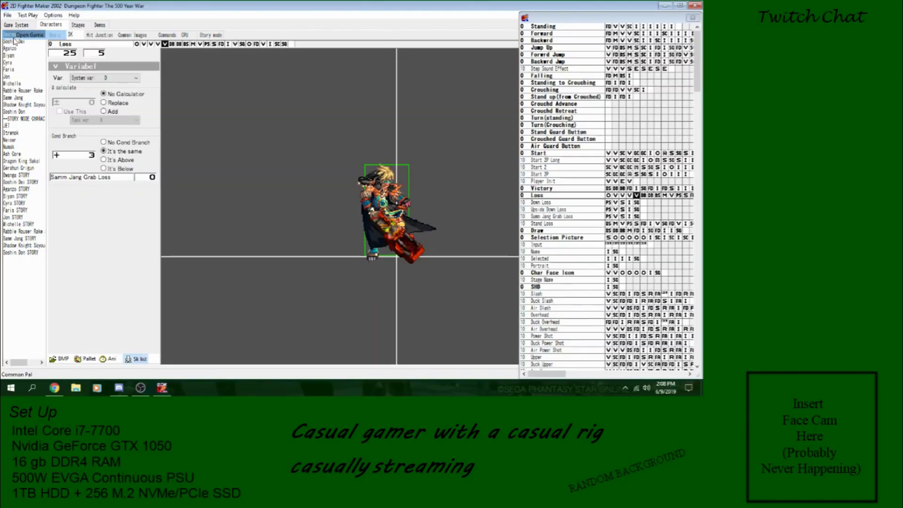
- Open the New Game project from the Desktop's Media-Entertainment folder, inside 2D Fighter Maker 2002
left_click(34, 66)
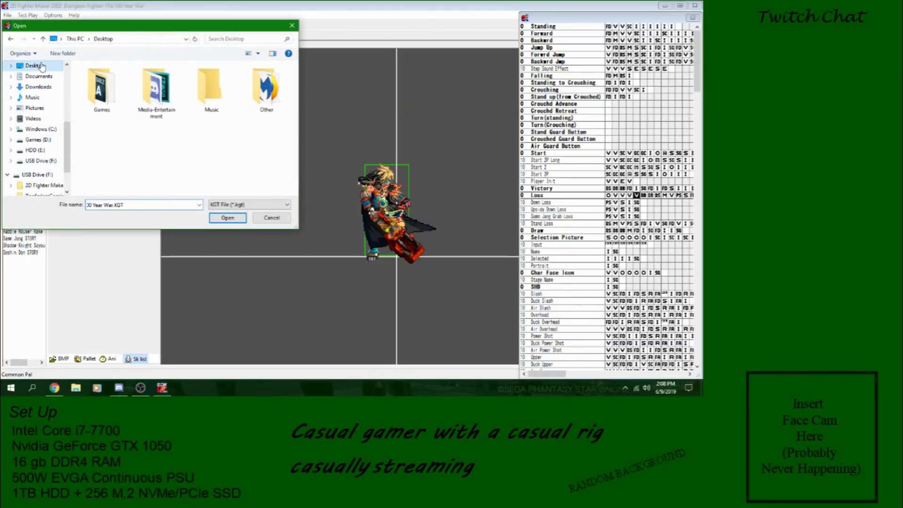
double_click(157, 87)
double_click(109, 79)
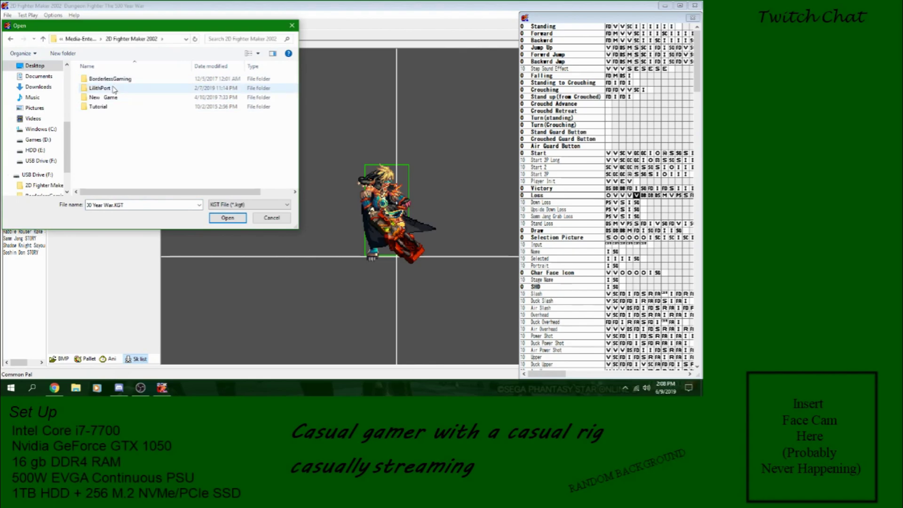
double_click(110, 97)
double_click(109, 78)
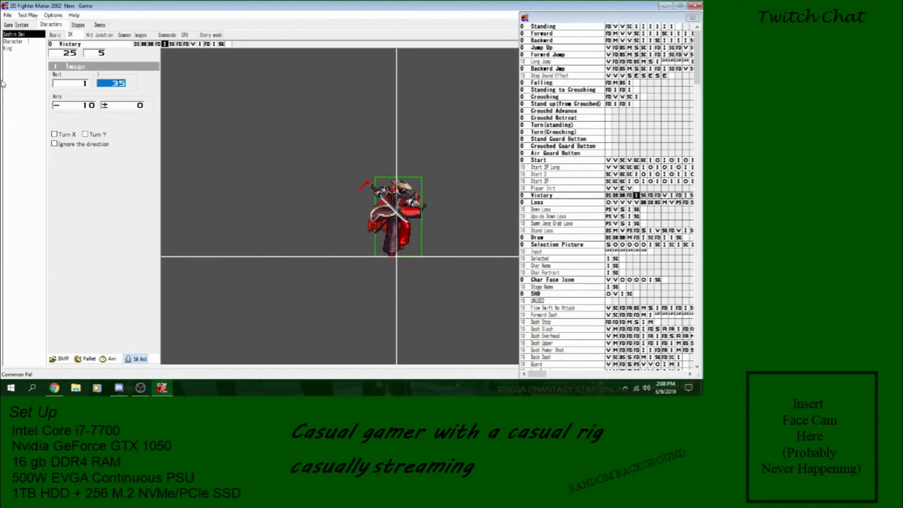
- Examine the two image entries of Character 1's Loss skill and preview its animation
left_click(31, 42)
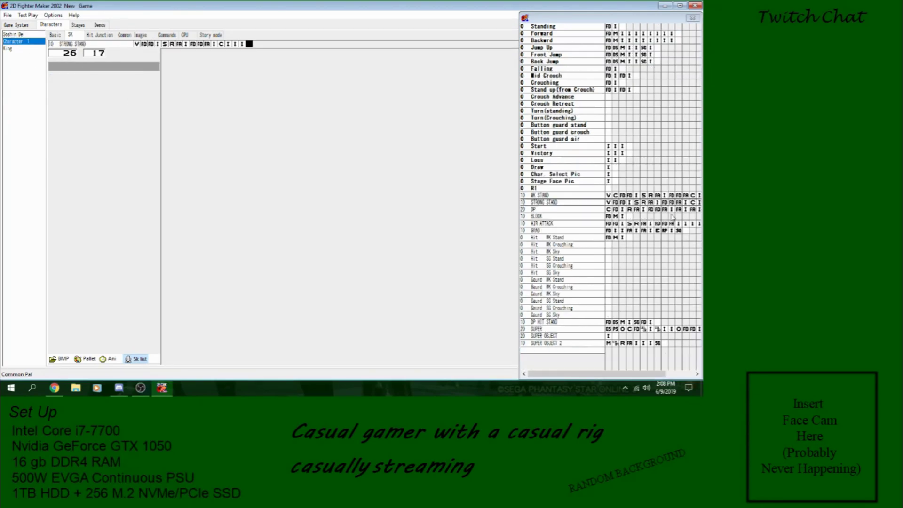
left_click(578, 161)
left_click(609, 161)
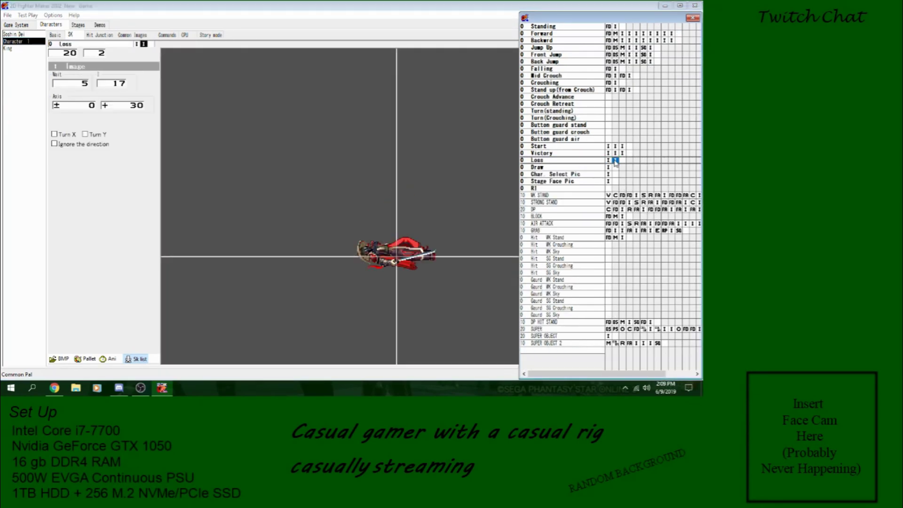
left_click(615, 160)
left_click(608, 161)
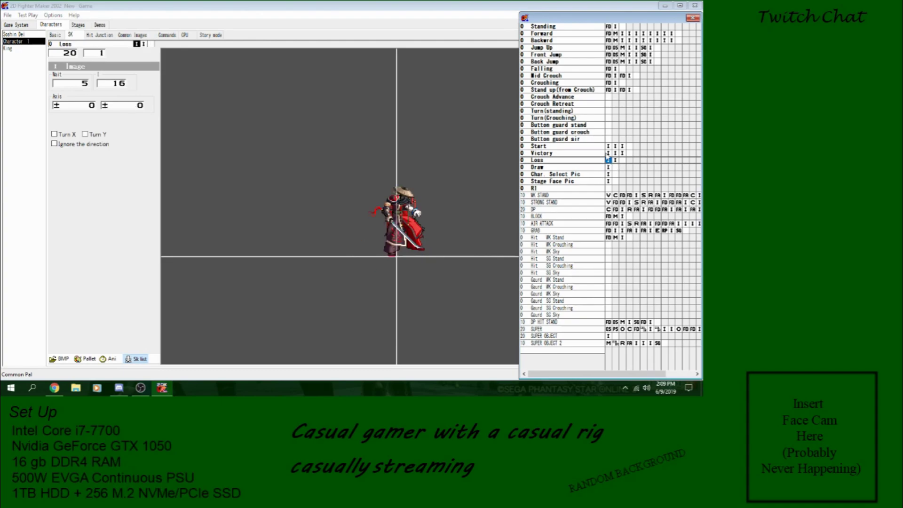
left_click(111, 359)
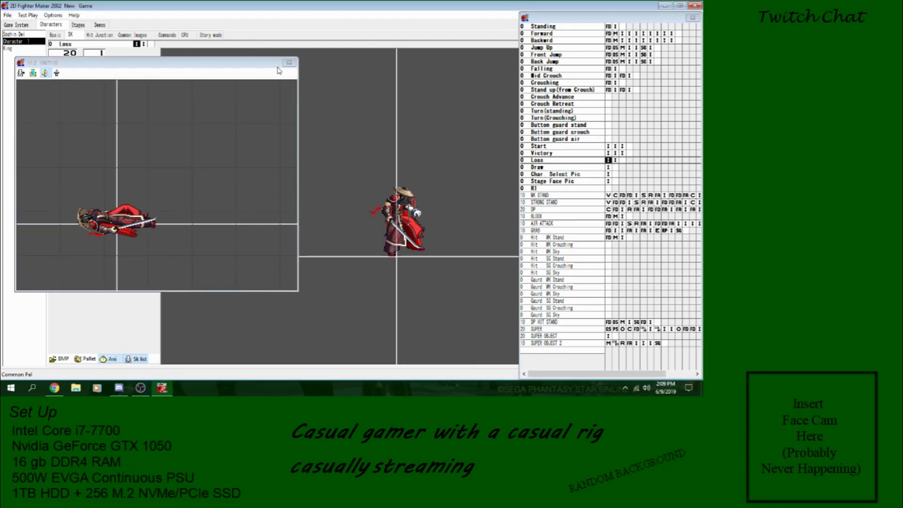
left_click(285, 66)
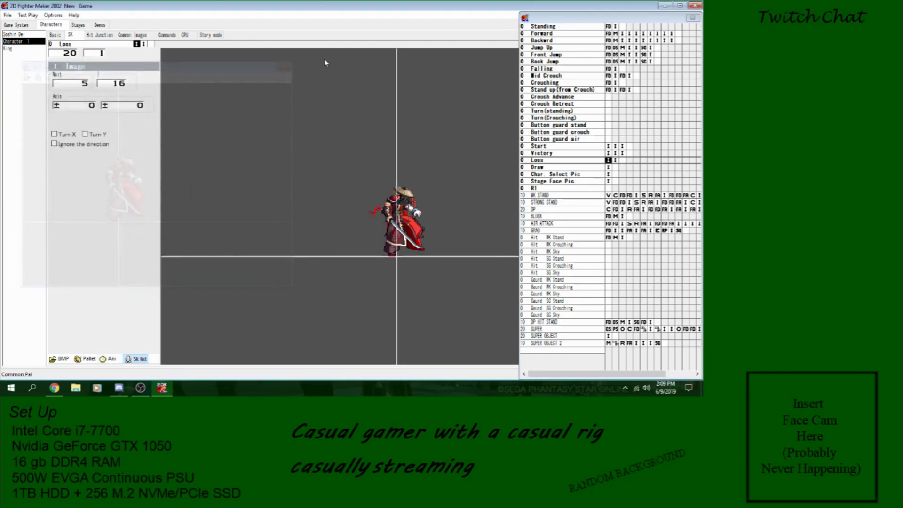
- Add a Goto Skill entry at the end of the Loss skill, targeting position 2 of Loss
left_click(615, 160)
left_click(623, 160)
right_click(623, 162)
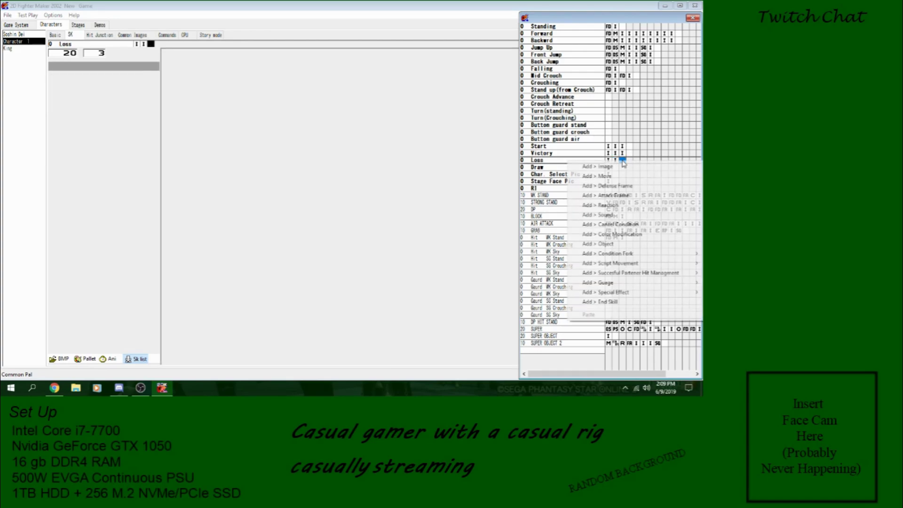
mouse_move(612, 263)
left_click(492, 260)
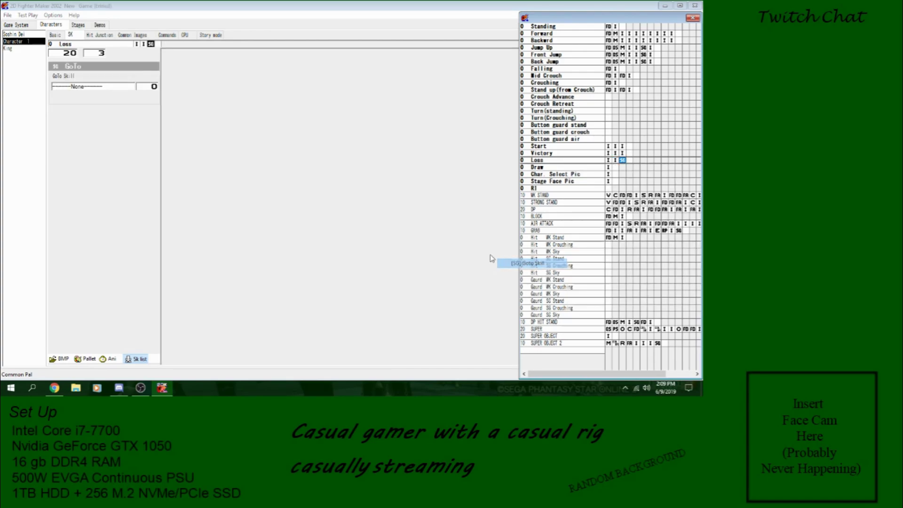
left_click(116, 44)
left_click(621, 162)
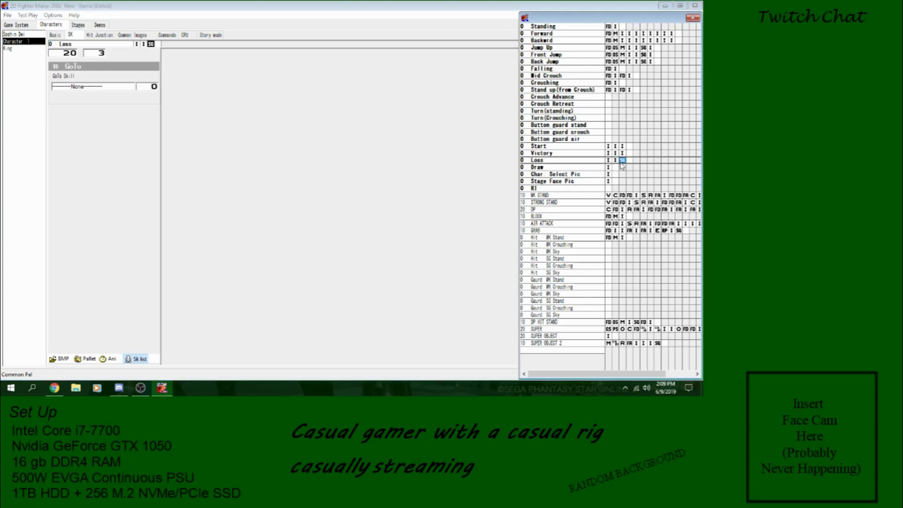
left_click(108, 87)
scroll(151, 202, "down", 2)
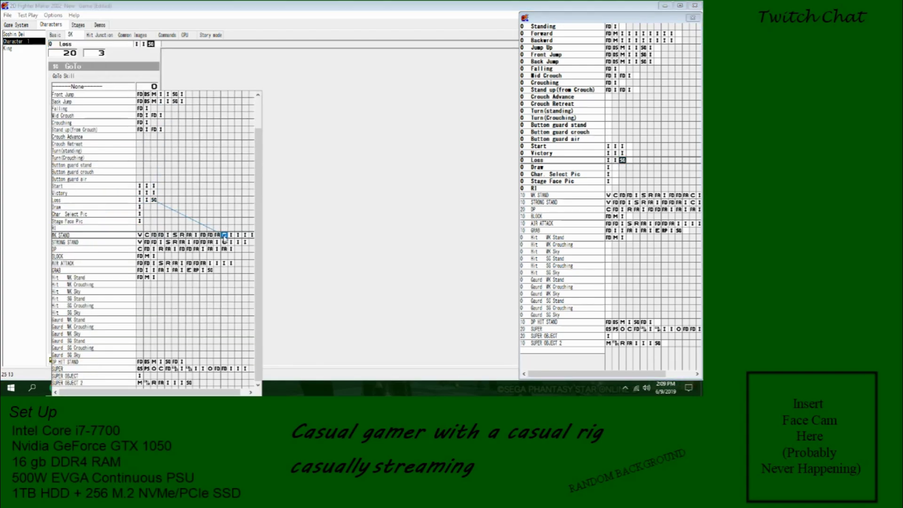
left_click(155, 207)
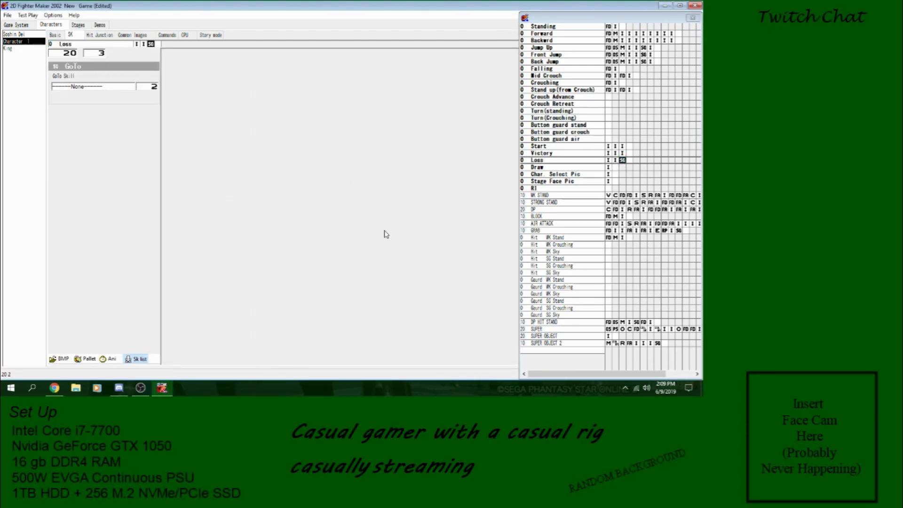
- Preview the Loss animation with the added Goto entry and compare the skill's two image entries
left_click(610, 161)
left_click(109, 358)
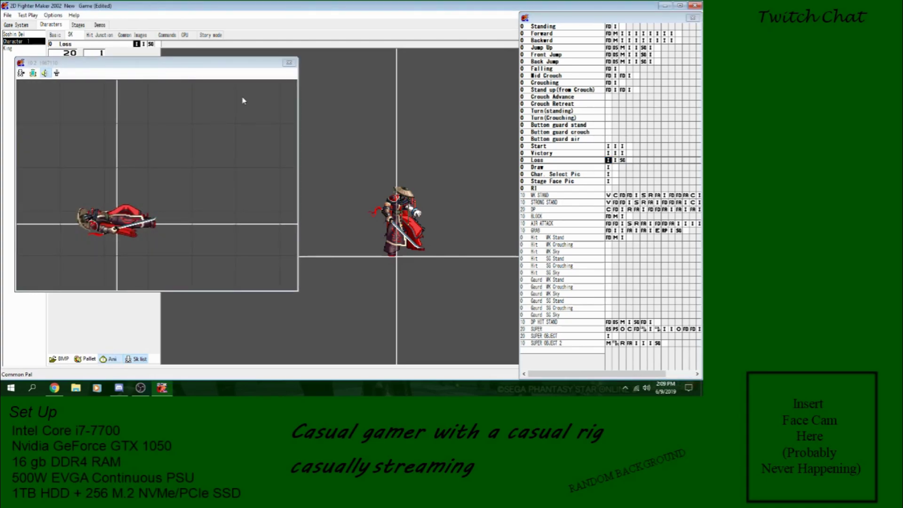
left_click(283, 74)
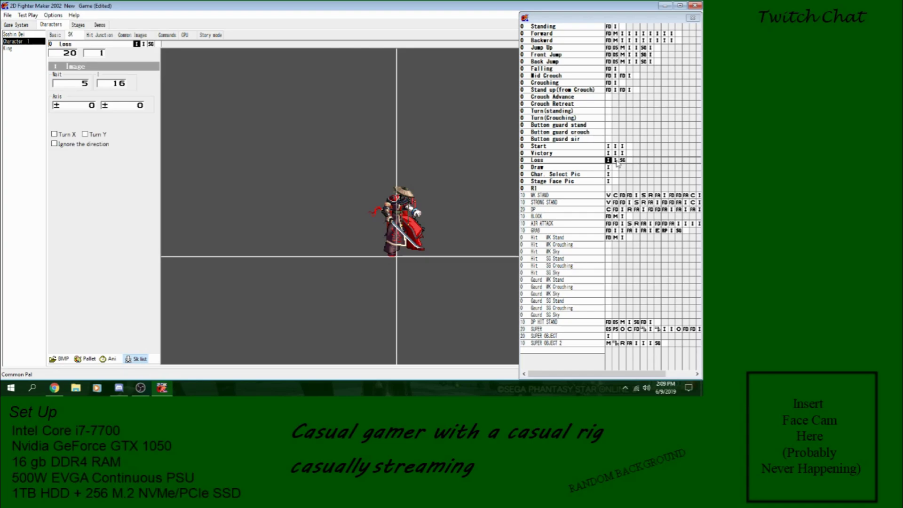
left_click(616, 160)
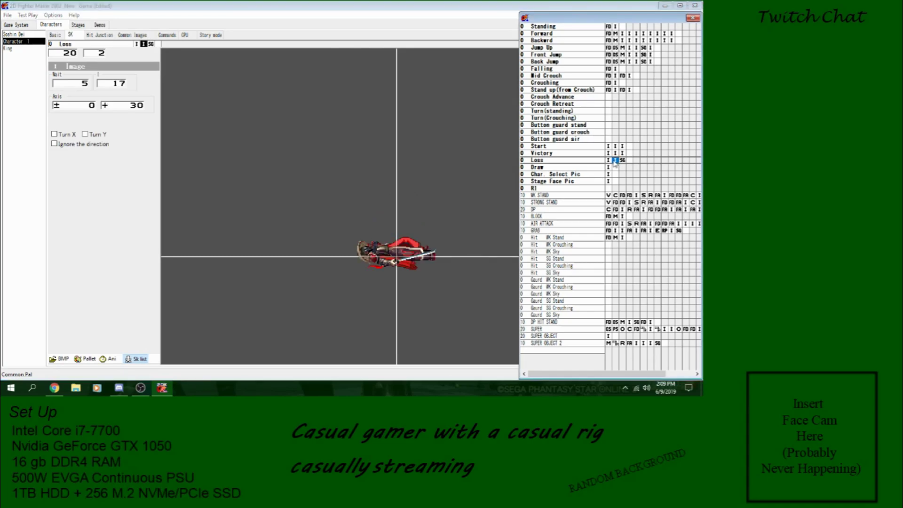
left_click(608, 160)
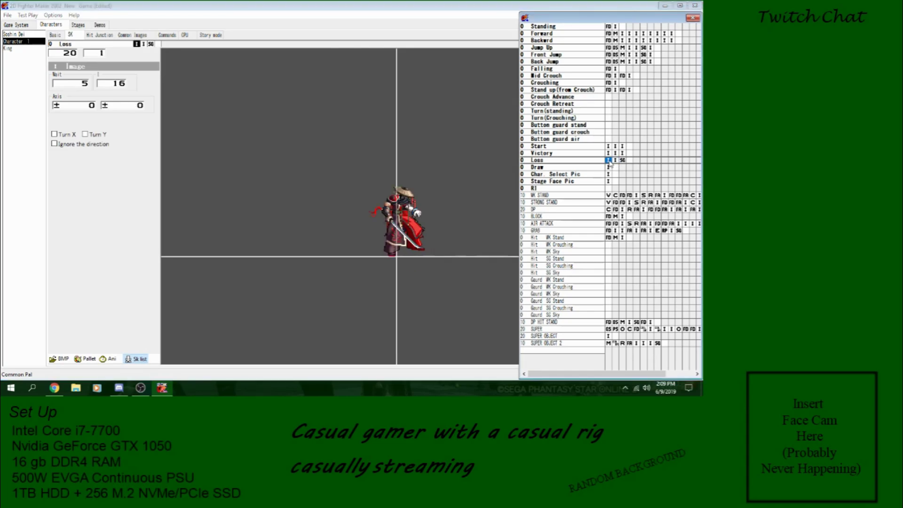
left_click(66, 139)
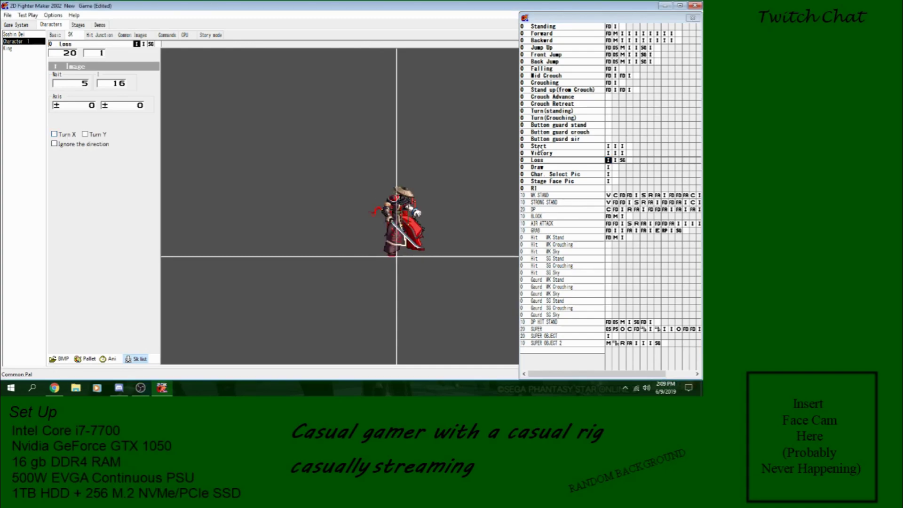
- Insert a new skill named Loss 2 between Loss and Draw in Character 1's skill list
right_click(564, 168)
left_click(577, 176)
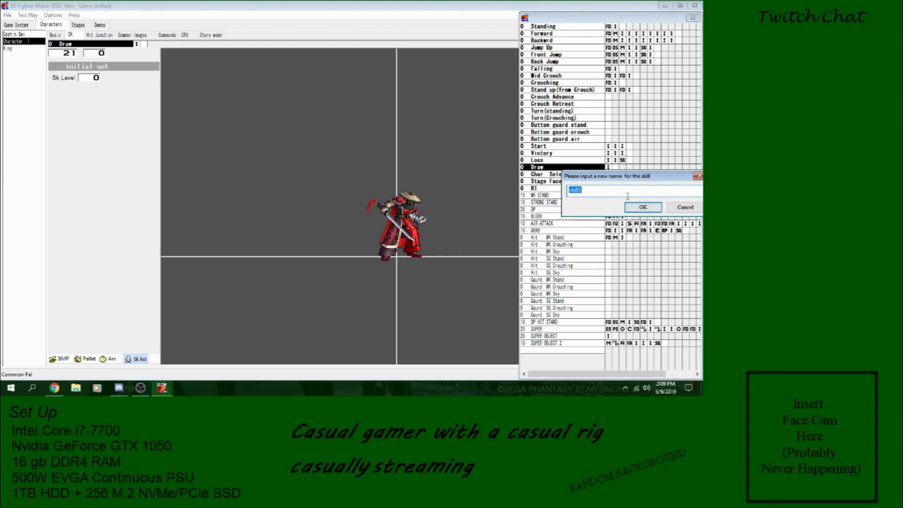
type("10  L")
type("oss 2")
key("Return")
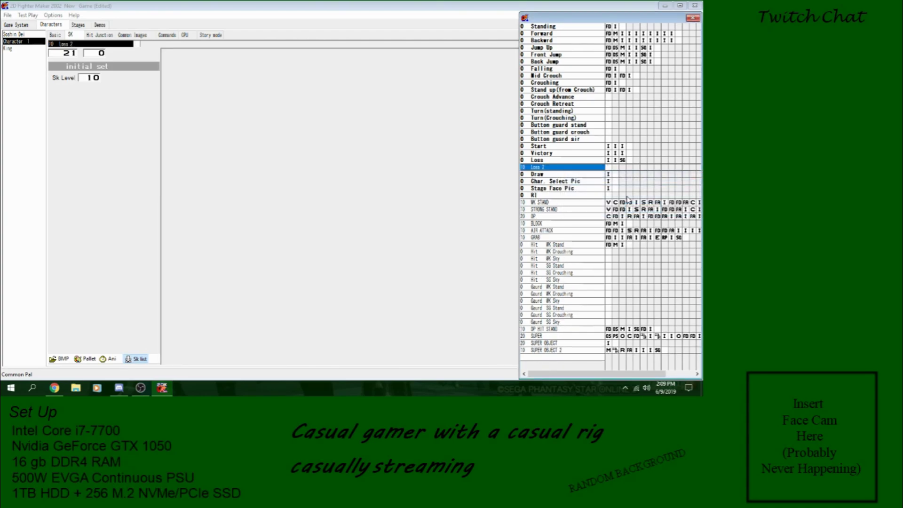
- Copy the Loss skill's entries into Loss 2 and enable Turn X on the copy's first image
left_click(599, 161)
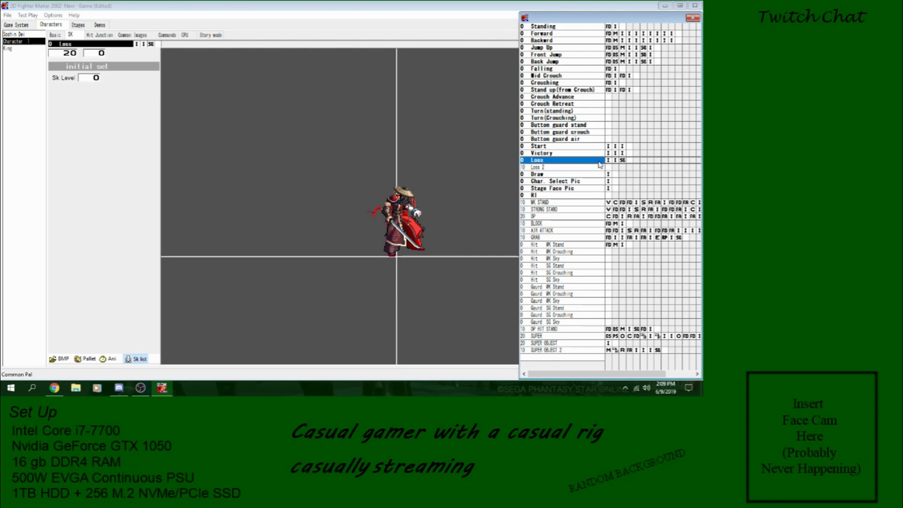
left_click(600, 167)
left_click(609, 168)
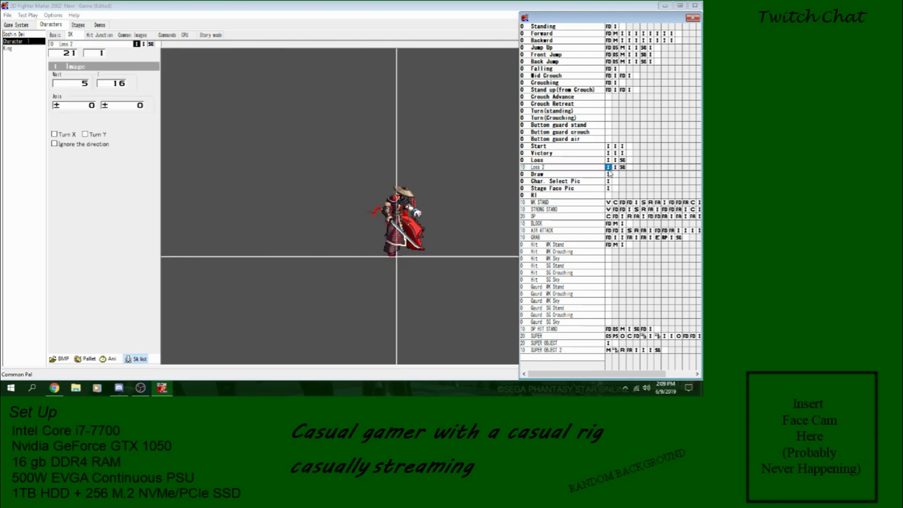
left_click(65, 136)
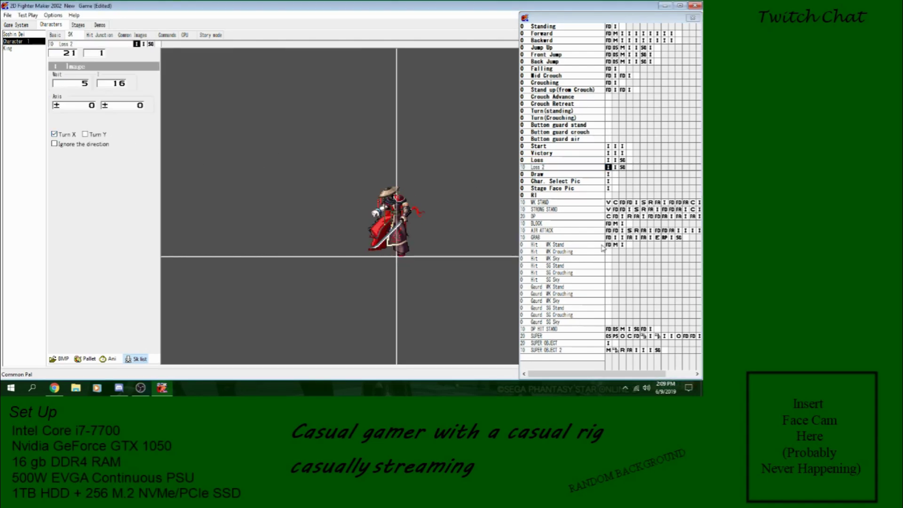
- Examine the WK STAND, STRONG STAND and GRAB skills, including GRAB's closing Goto, partner script and image entries
left_click(594, 202)
left_click(595, 209)
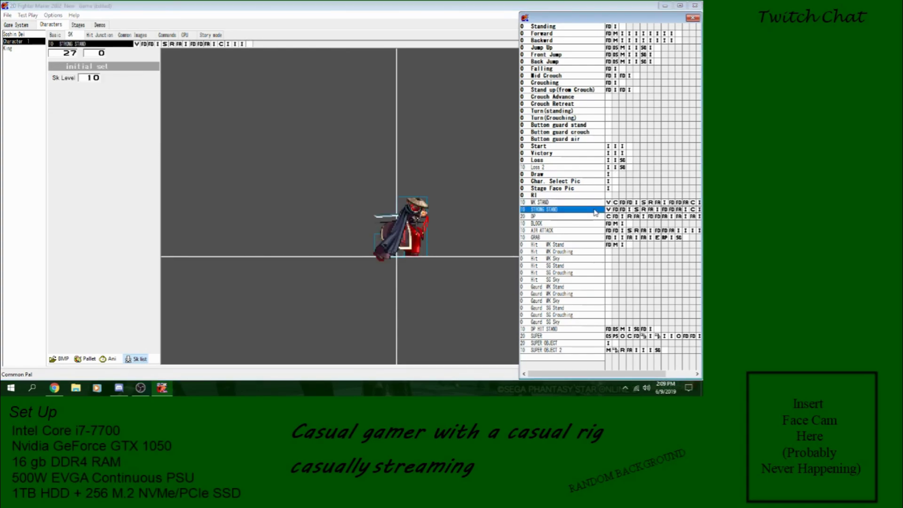
left_click(588, 238)
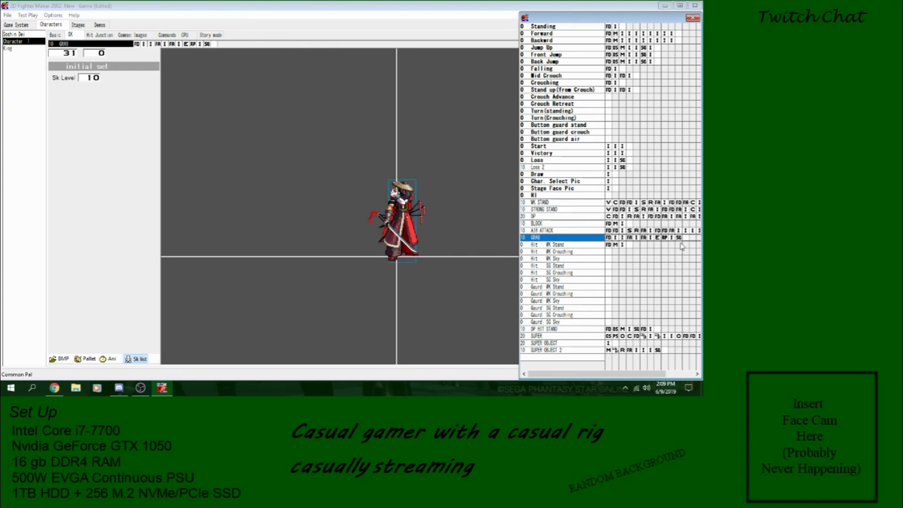
left_click(678, 237)
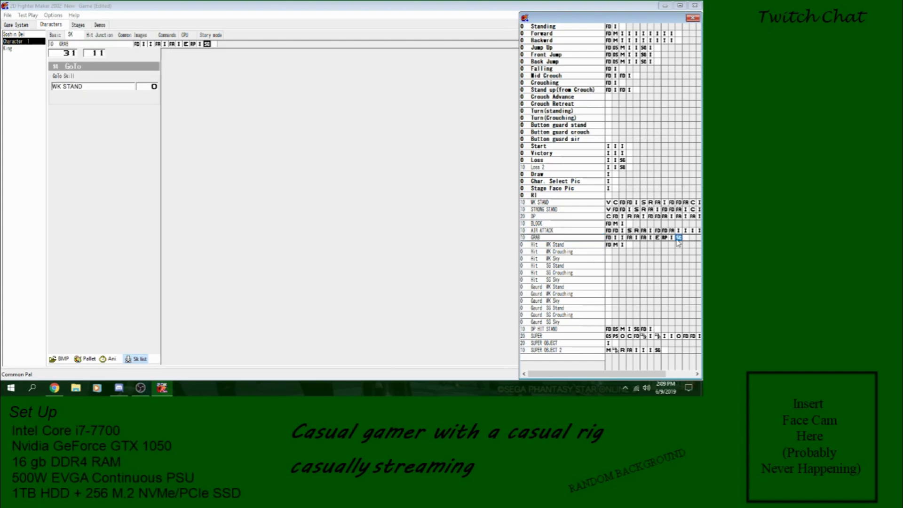
left_click(664, 238)
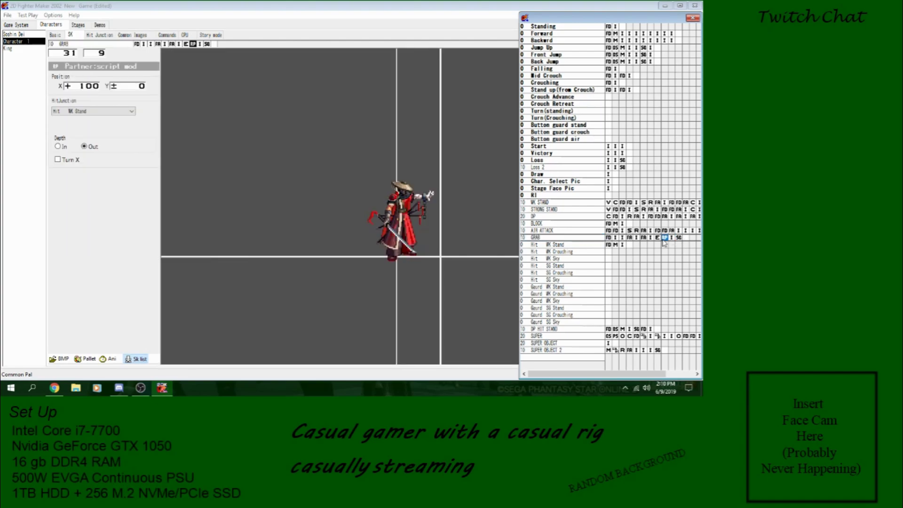
left_click(671, 239)
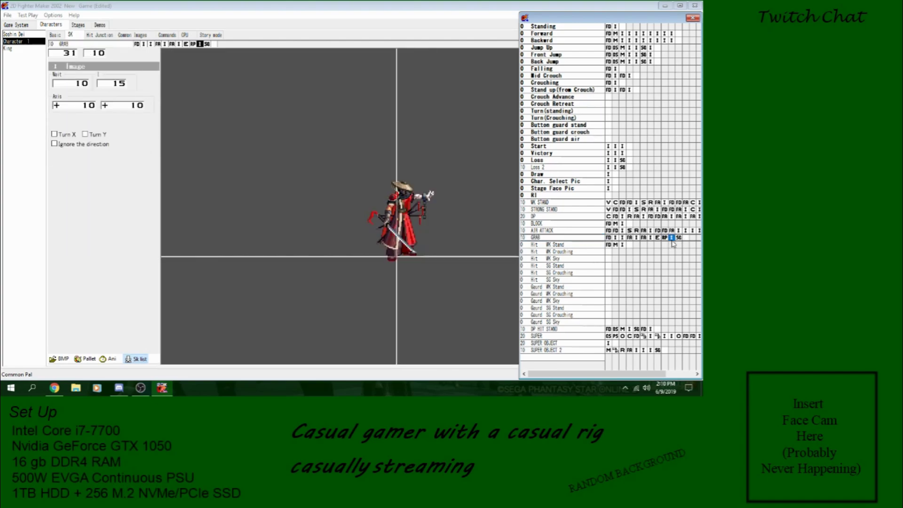
- Preview the Loss 2 animation starting from its first image
left_click(608, 168)
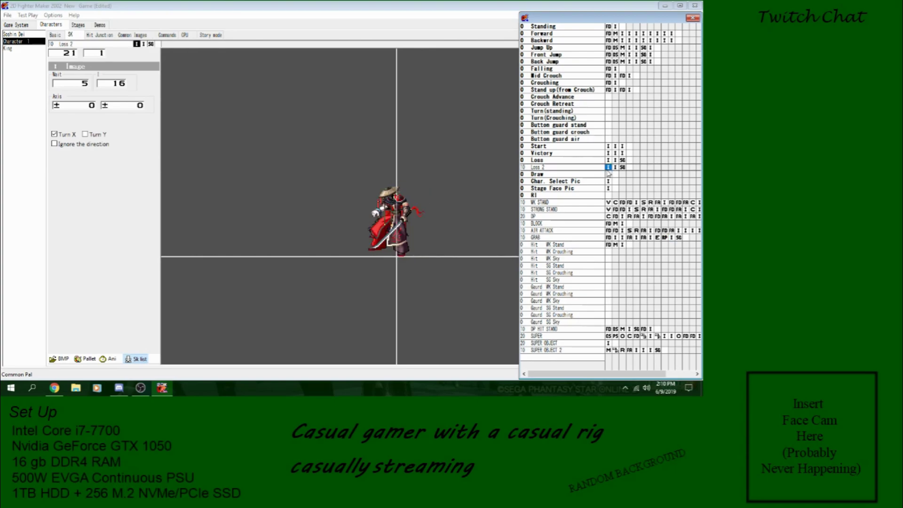
left_click(115, 359)
left_click(288, 64)
left_click(288, 65)
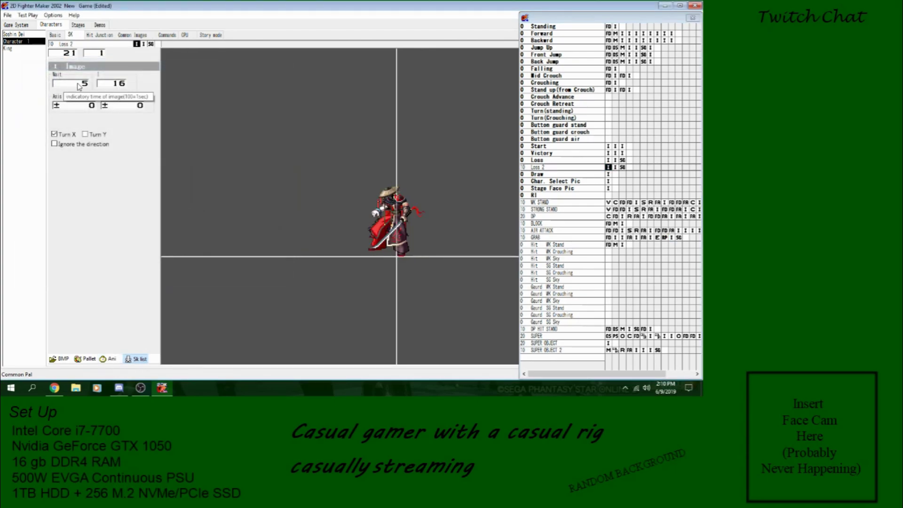
- Set the first image's Wait to 25 in both Loss and Loss 2, and preview the two animations
left_click(609, 160)
left_click(110, 359)
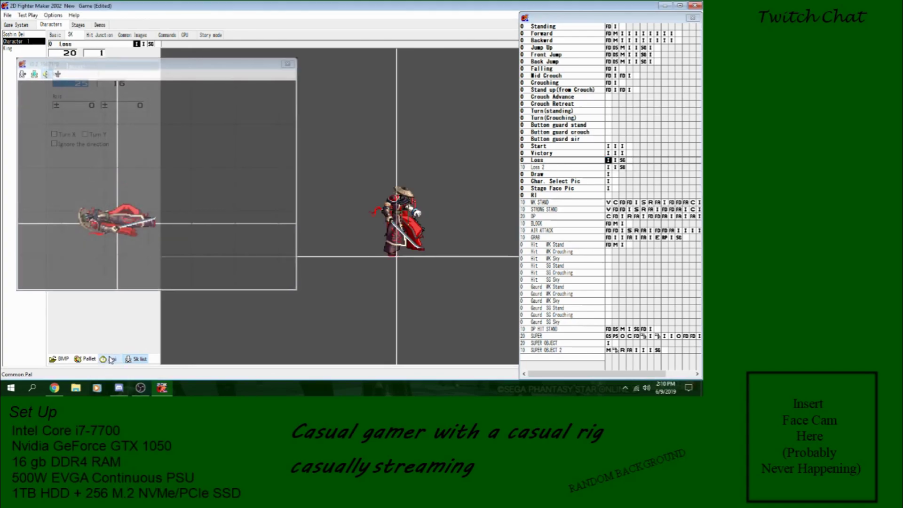
left_click(562, 168)
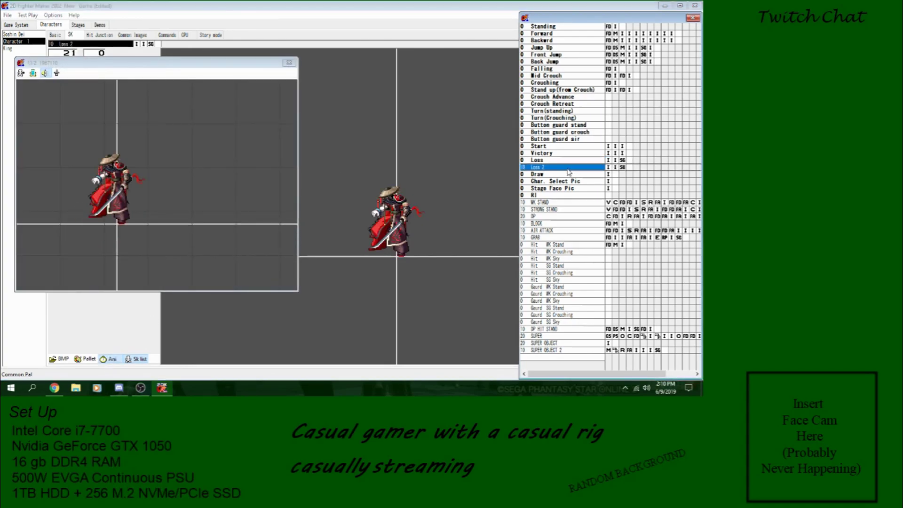
left_click(296, 63)
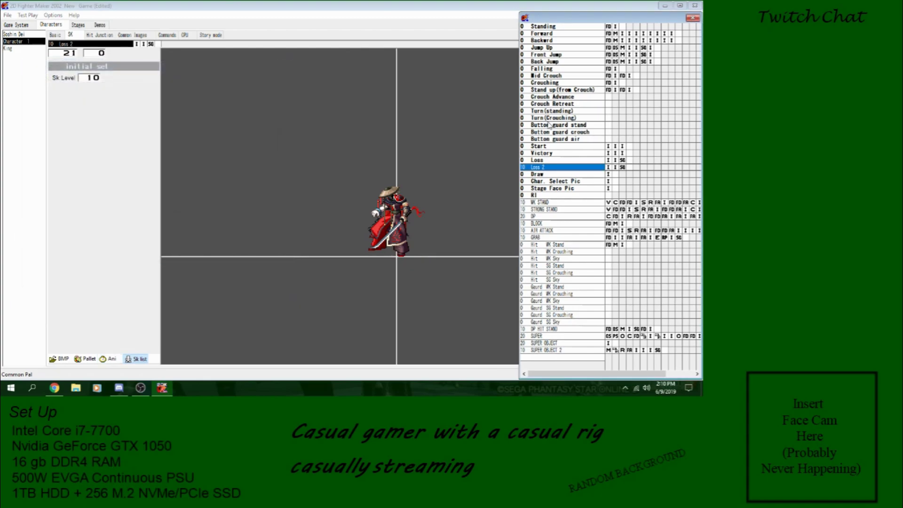
- Insert a Time Stop entry at the start of Loss with Your Time and His Time set to 100, and copy it to Loss 2
left_click(608, 160)
right_click(608, 160)
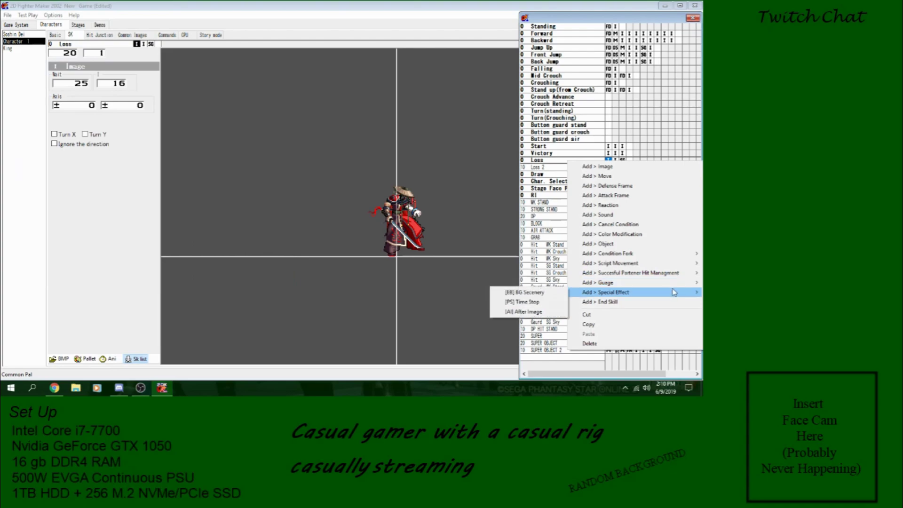
left_click(522, 303)
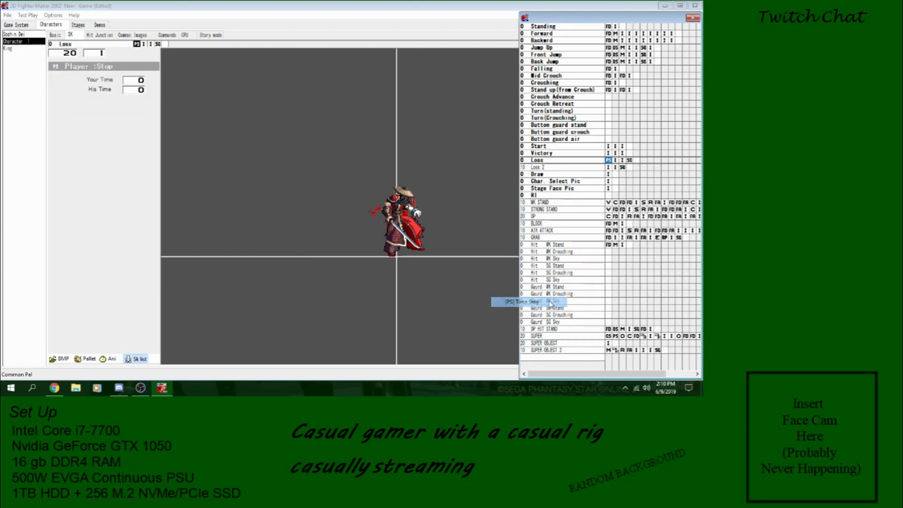
left_click(128, 82)
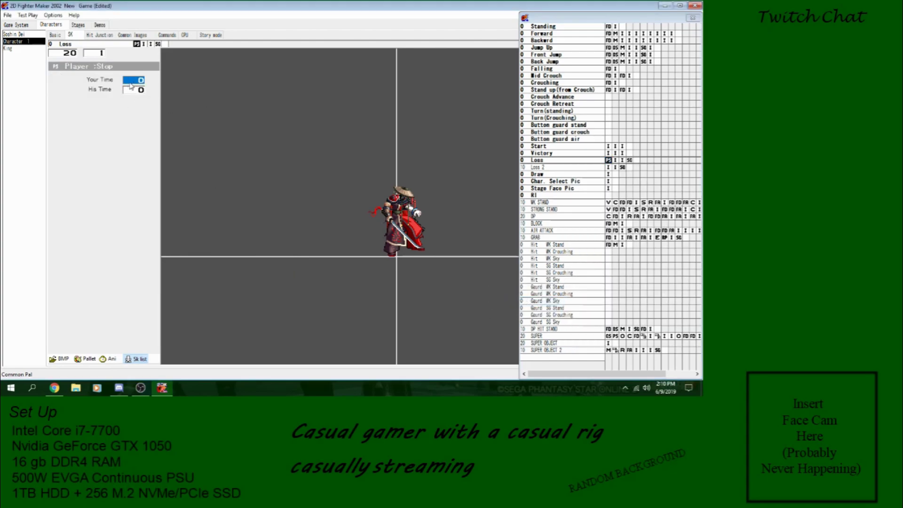
left_click(127, 81)
left_click(127, 89)
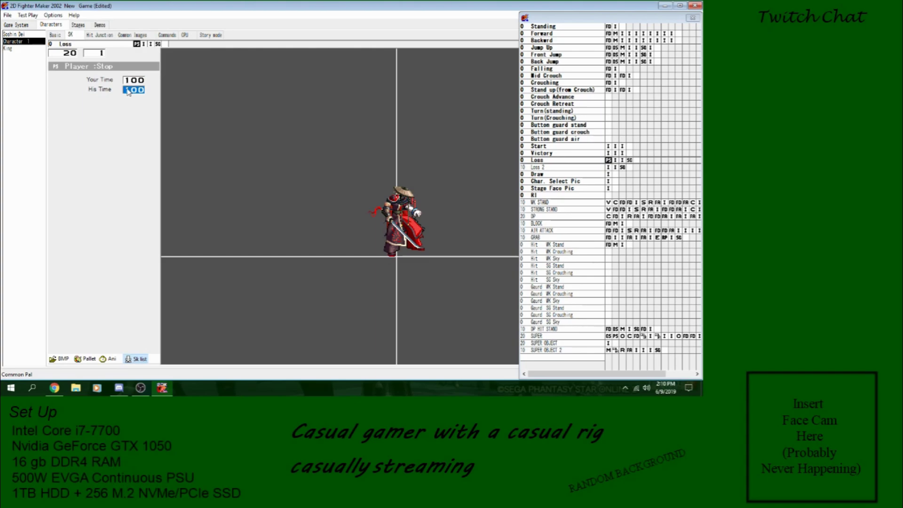
left_click(608, 168)
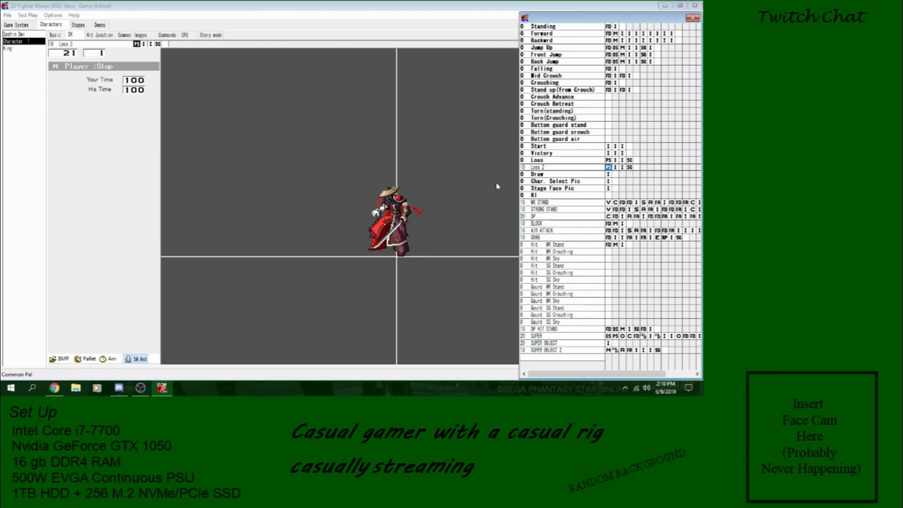
- Set the Wait of the first image entry to 7 in both Loss and Loss 2
left_click(541, 161)
key("Right")
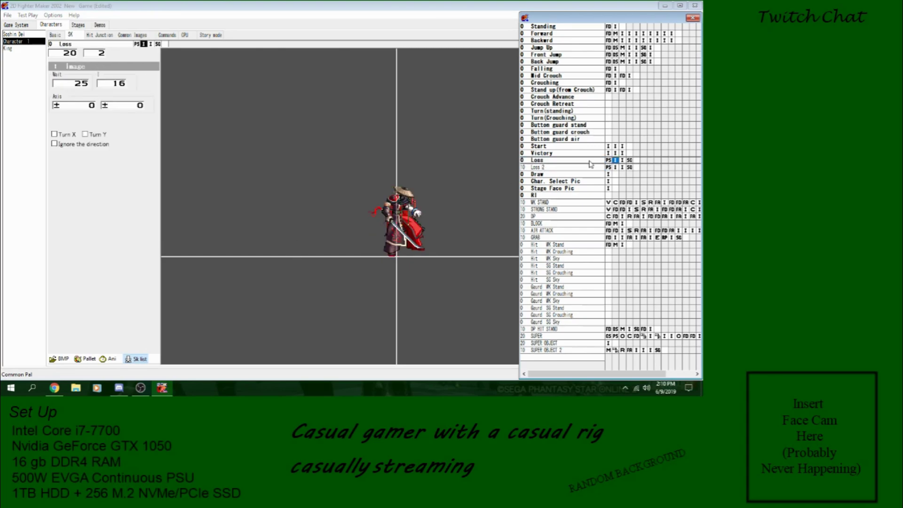
double_click(80, 83)
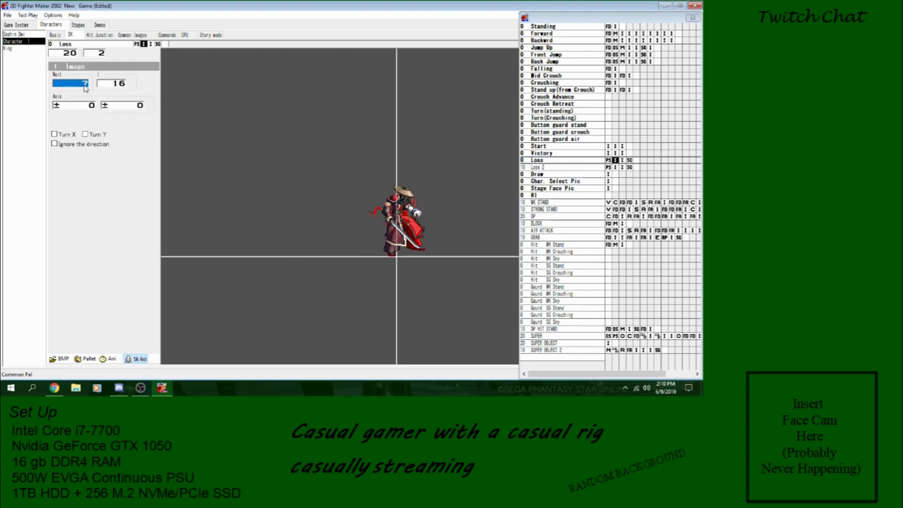
left_click(615, 167)
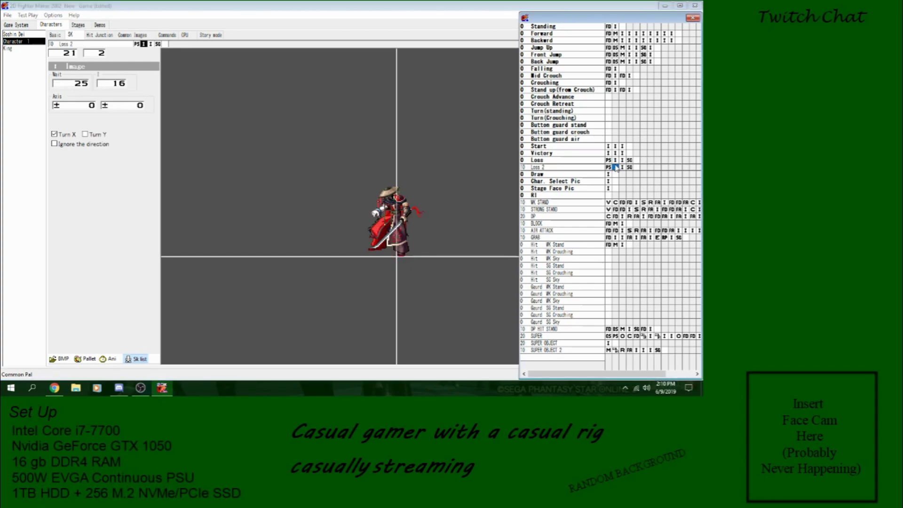
double_click(79, 85)
type("7")
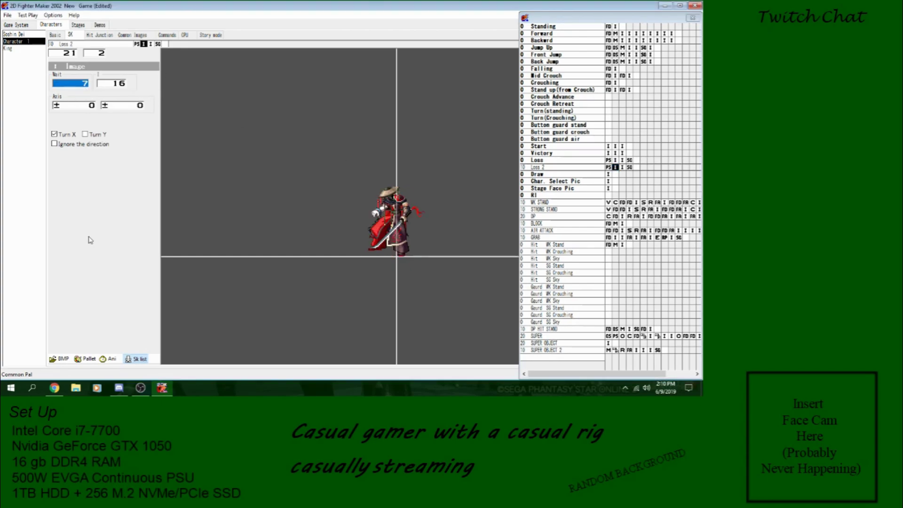
- Preview the Loss and Loss 2 animations with the Time Stop entry and shorter image wait
left_click(567, 160)
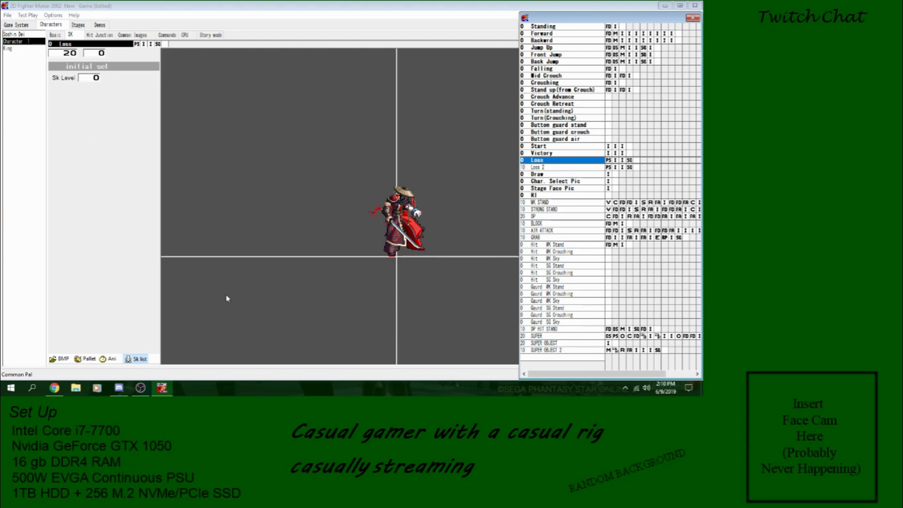
left_click(111, 359)
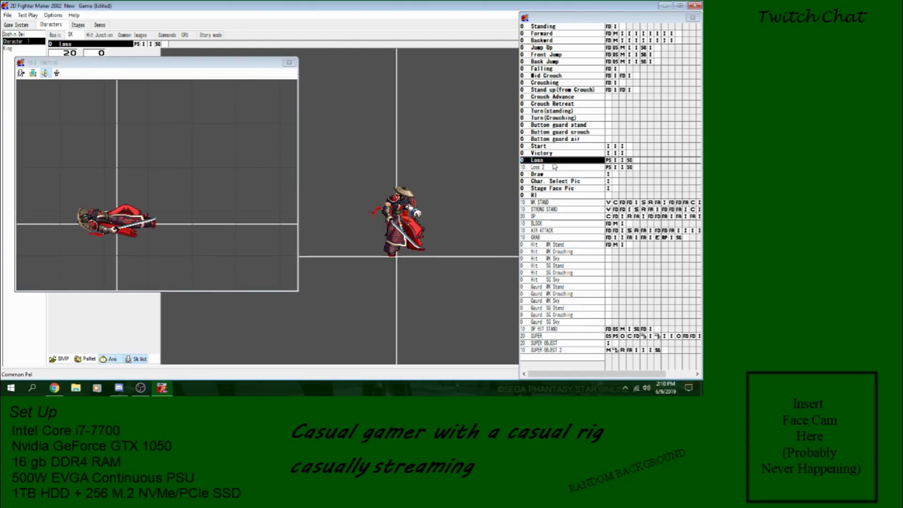
left_click(558, 168)
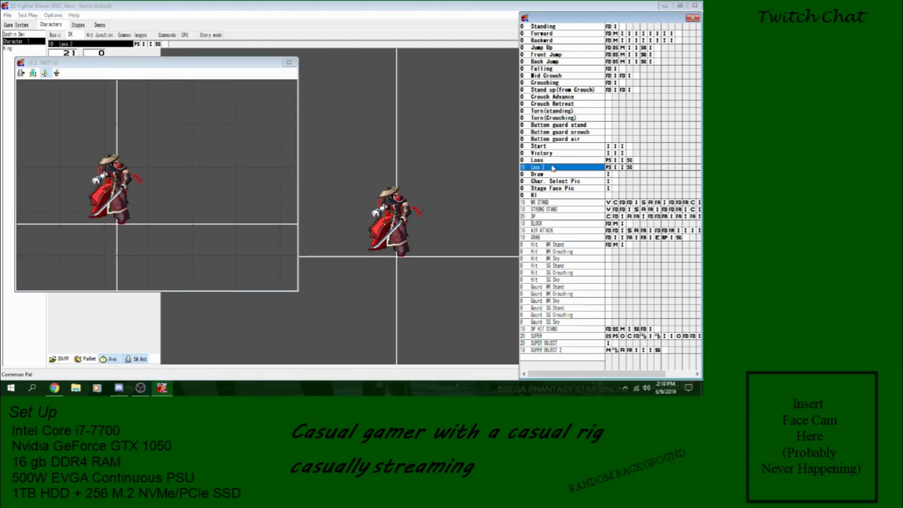
left_click(290, 63)
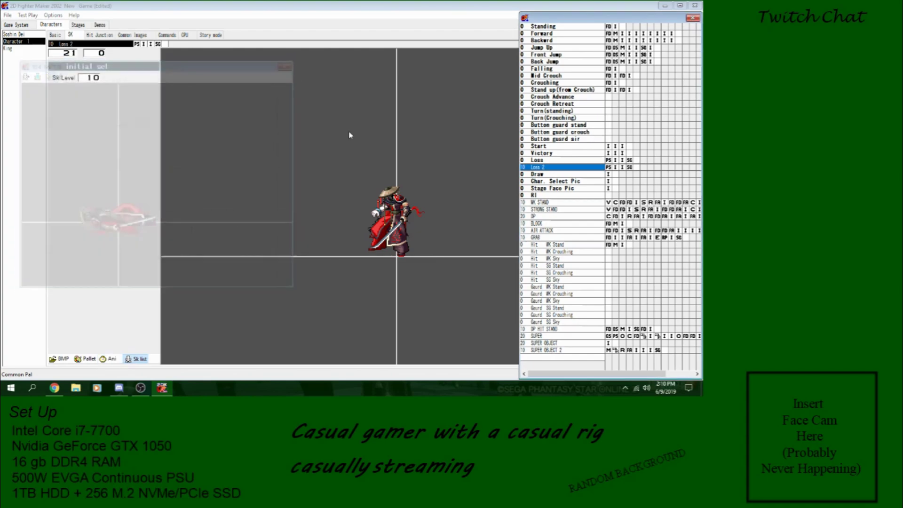
- Insert a Variable condition after Loss's Time Stop that branches to position 3 when System var A is the same as 0
right_click(616, 160)
mouse_move(629, 260)
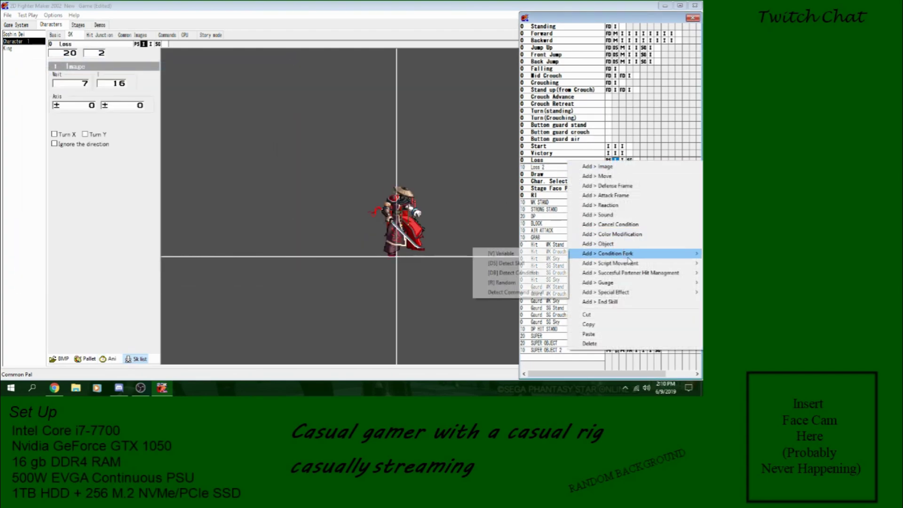
left_click(510, 253)
left_click(97, 79)
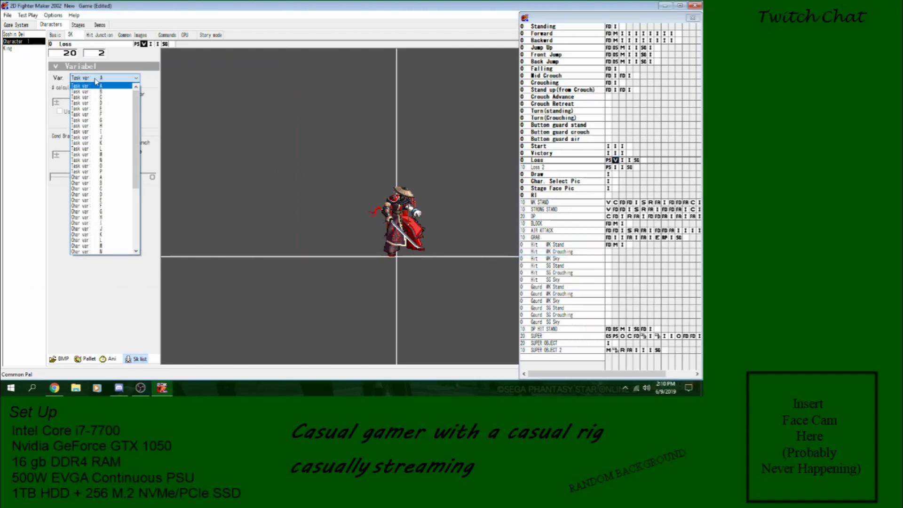
scroll(108, 172, "down", 6)
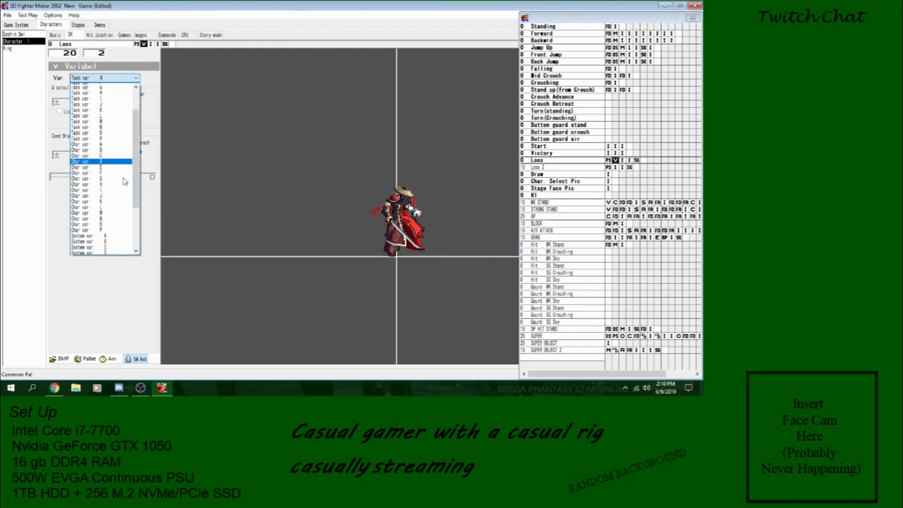
left_click(108, 166)
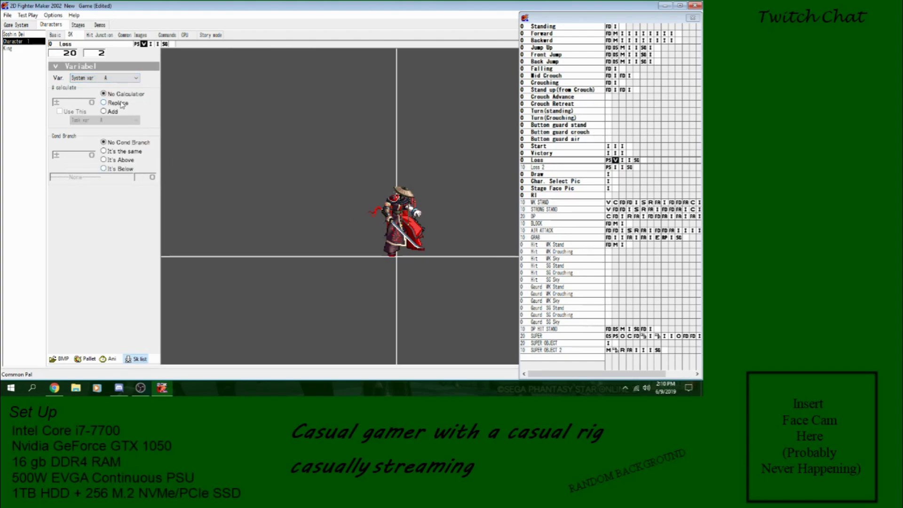
left_click(116, 153)
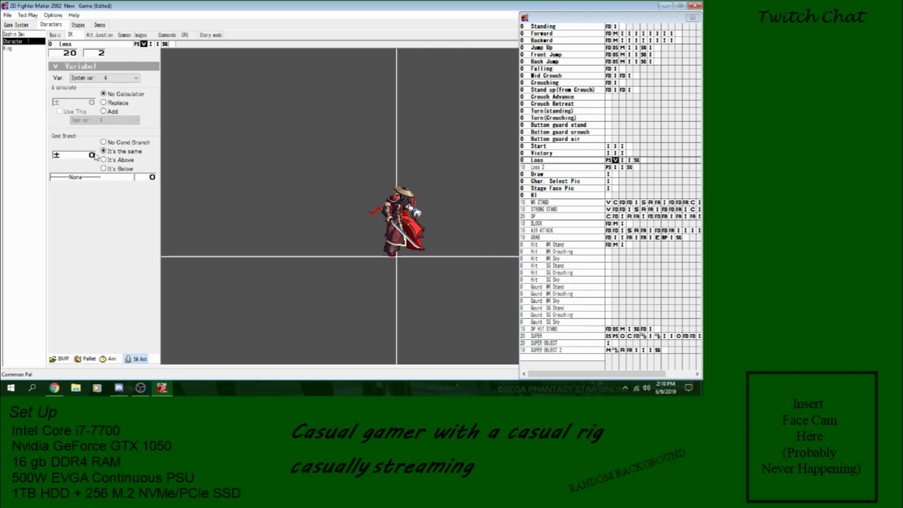
left_click(99, 178)
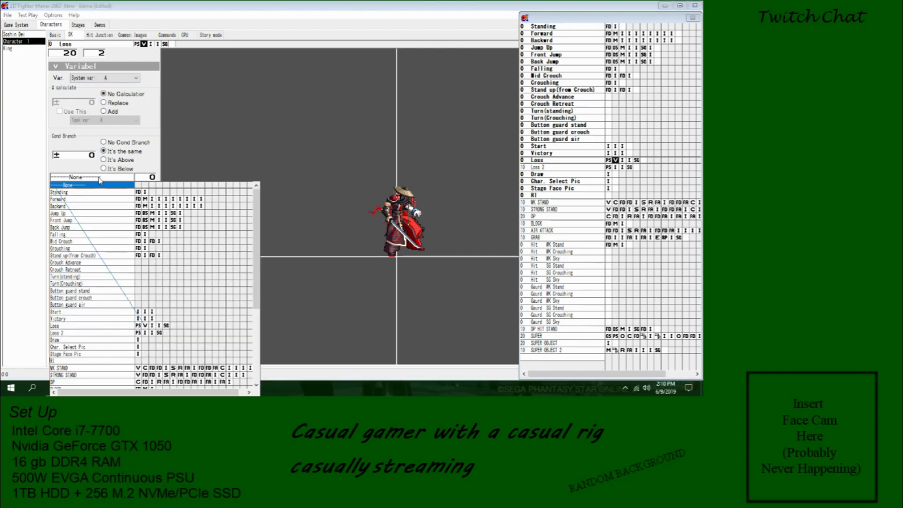
left_click(152, 326)
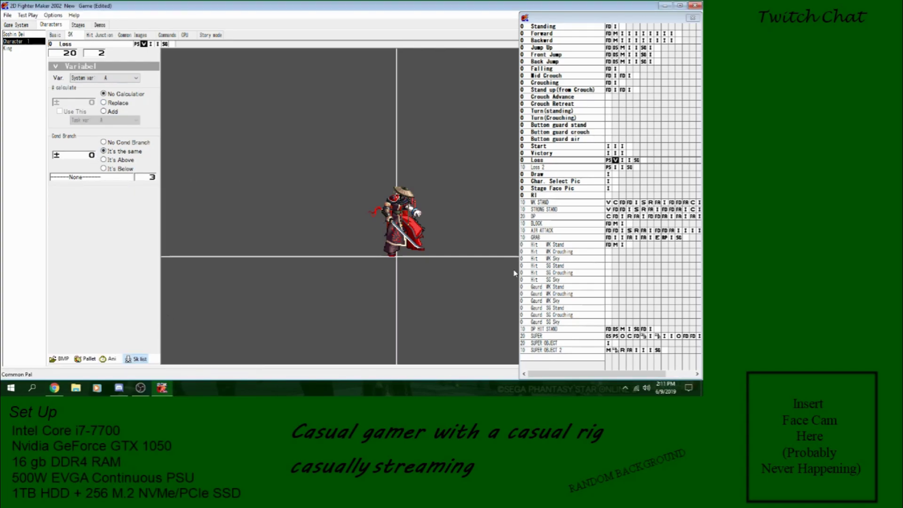
- Insert a second Variable condition in Loss that branches to Loss 2 position 0 when System var A is the same as 1
right_click(622, 161)
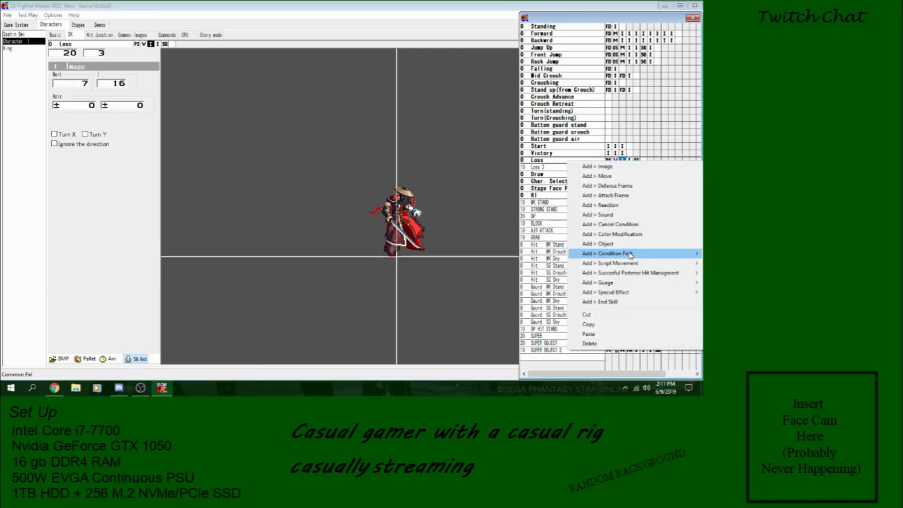
mouse_move(633, 254)
left_click(549, 252)
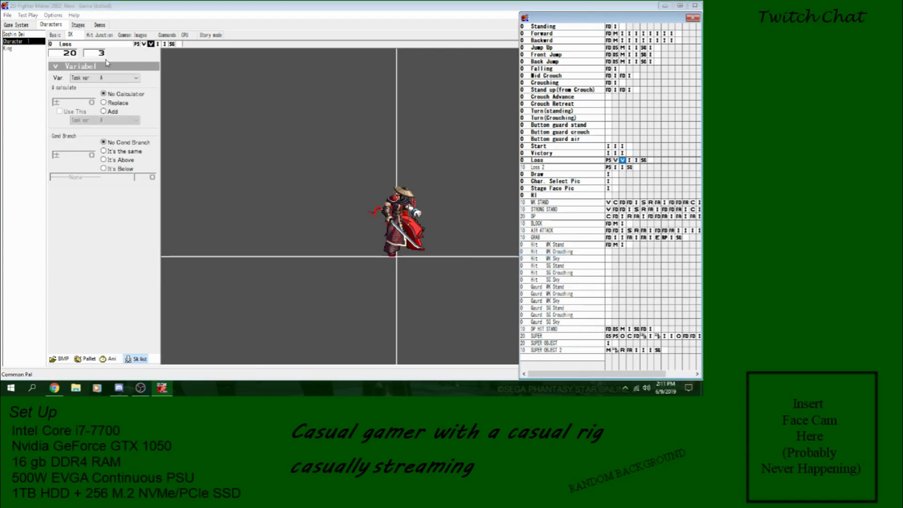
left_click(107, 78)
scroll(91, 214, "down", 5)
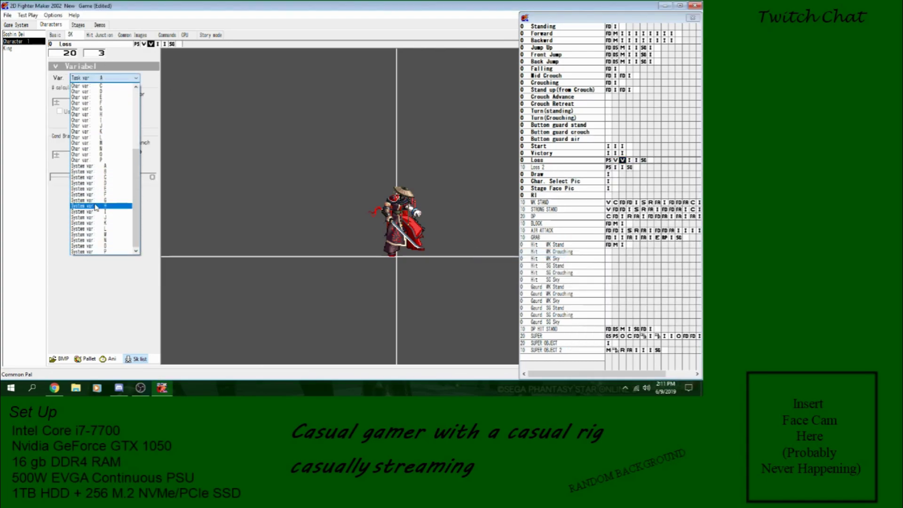
left_click(110, 168)
left_click(119, 153)
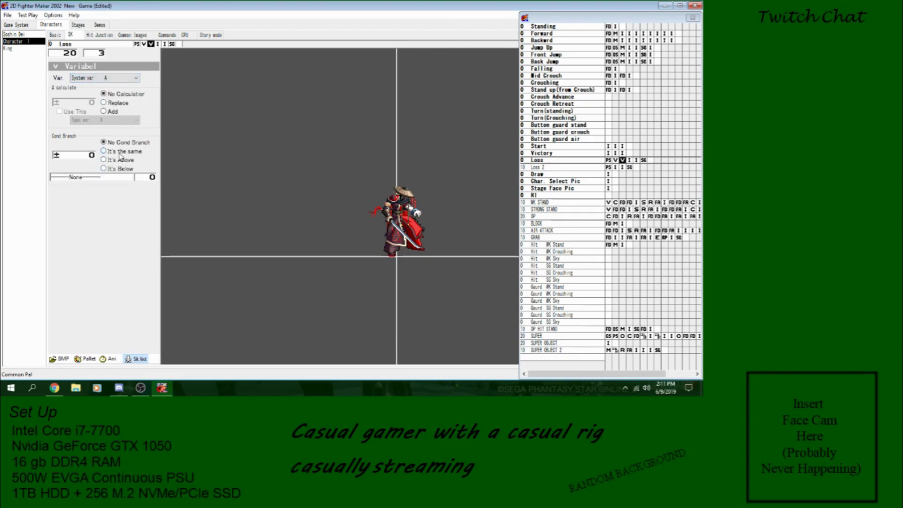
left_click(91, 154)
left_click(96, 178)
scroll(97, 203, "down", 6)
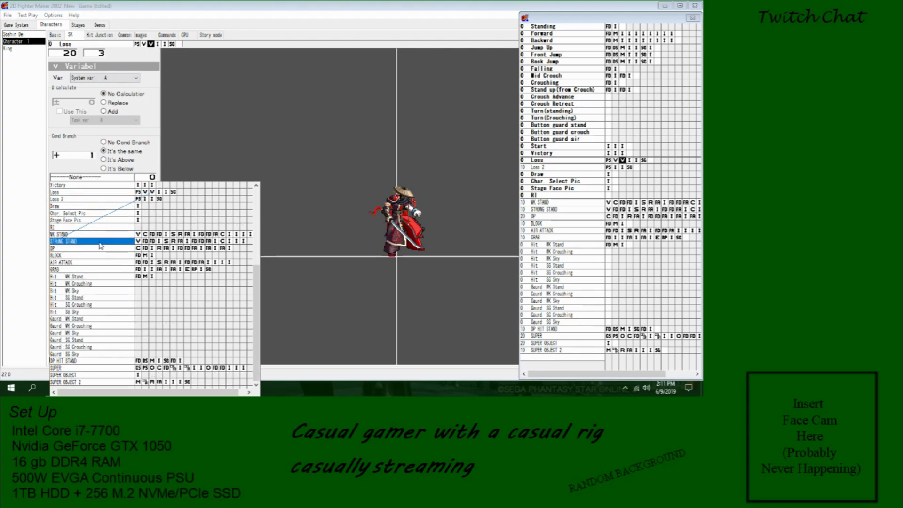
left_click(95, 200)
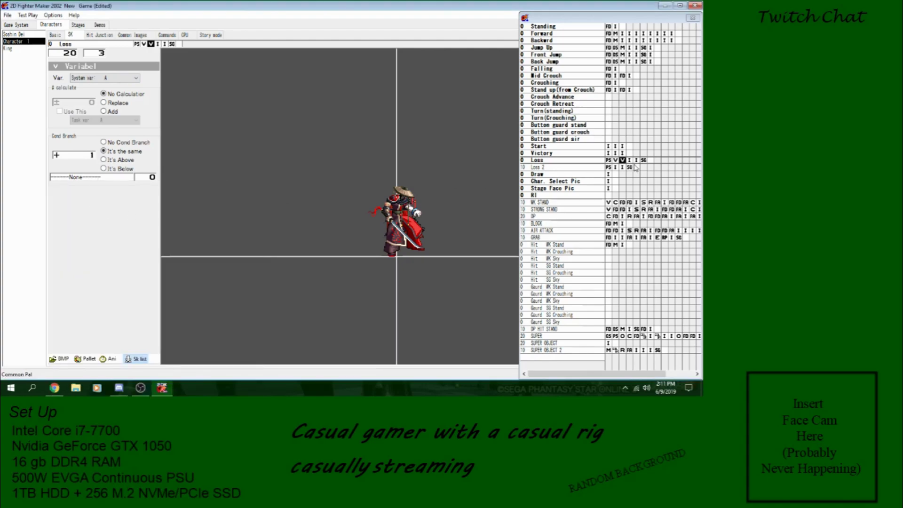
- Move Loss's Time Stop entry from the start to directly after the two Variable conditions
left_click(608, 161)
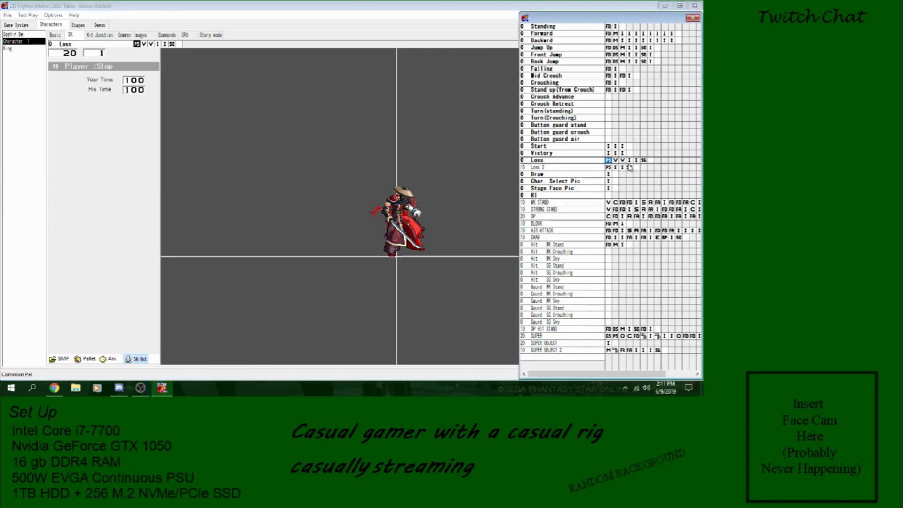
left_click(629, 162)
key("ctrl+v")
left_click(608, 161)
key("Delete")
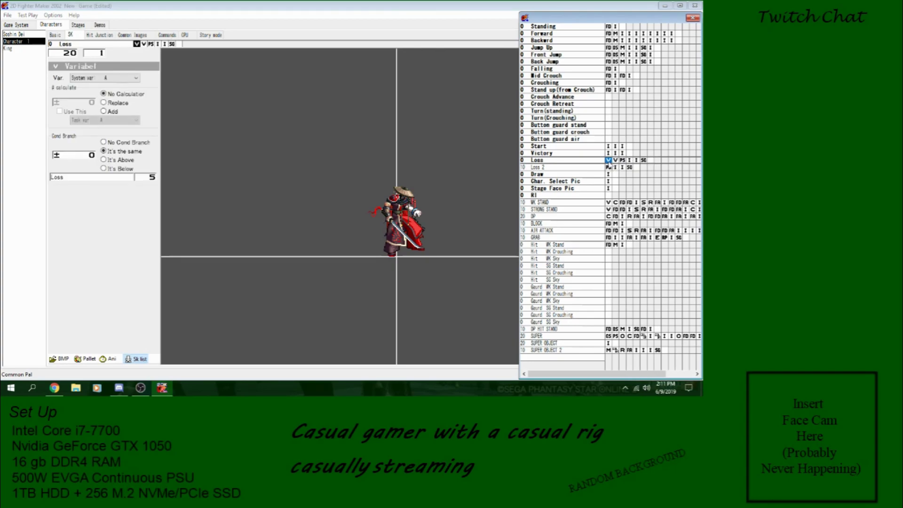
- Set the first Variable condition in Loss to branch to Loss position 3
left_click(601, 161)
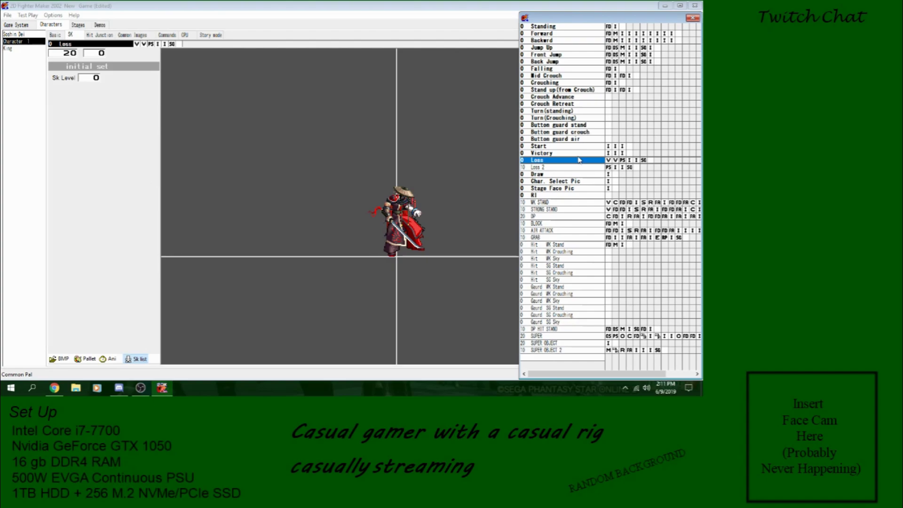
left_click(608, 161)
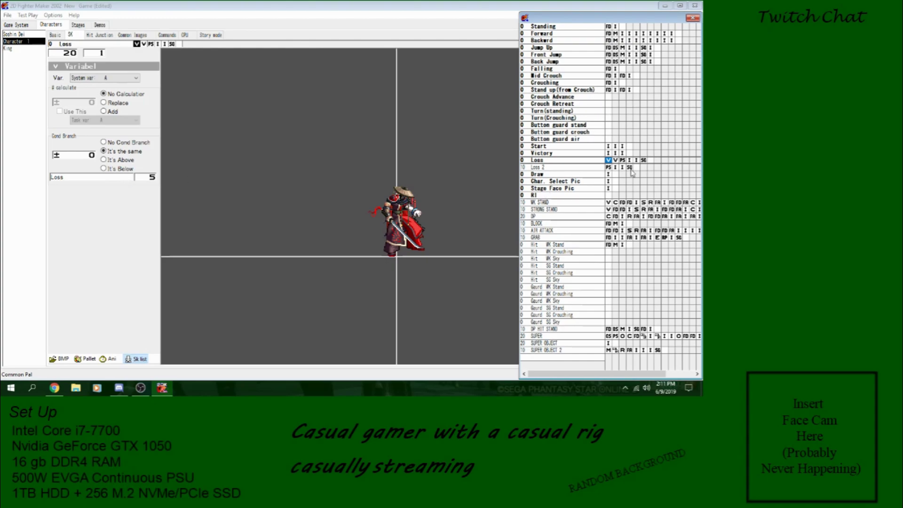
left_click(85, 178)
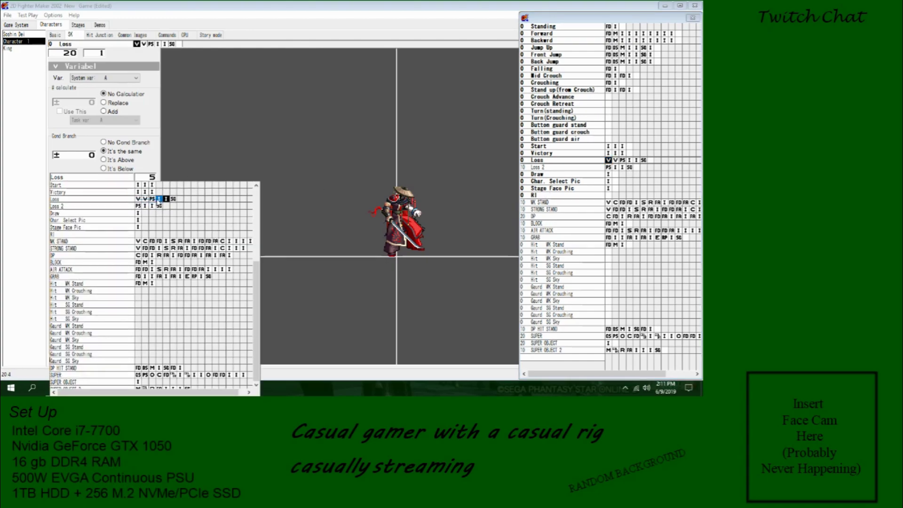
left_click(158, 199)
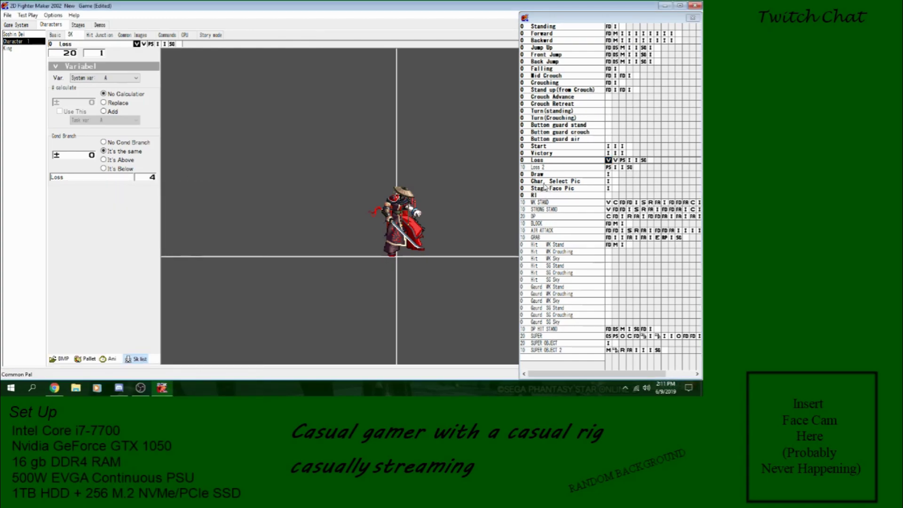
left_click(152, 178)
- Review Loss's entries in sequence, including the branch targets of both Variable conditions
left_click(618, 162)
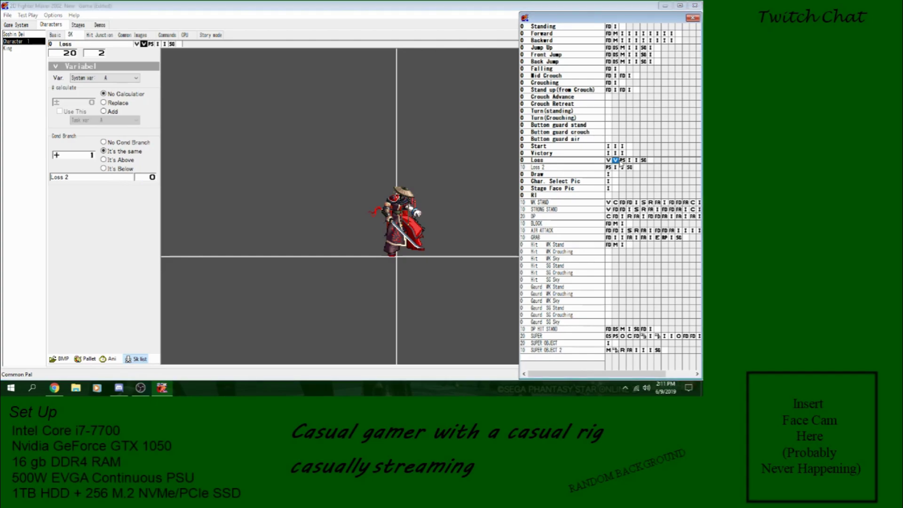
left_click(622, 161)
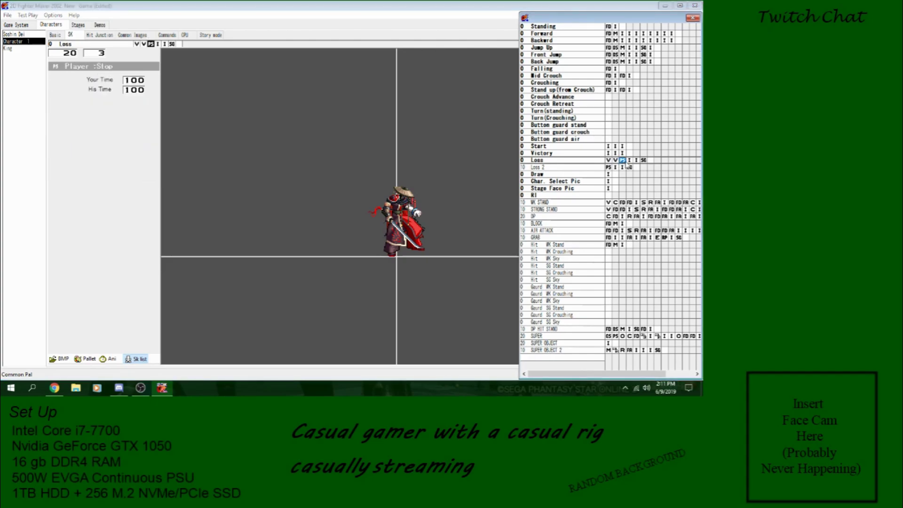
left_click(628, 163)
left_click(636, 161)
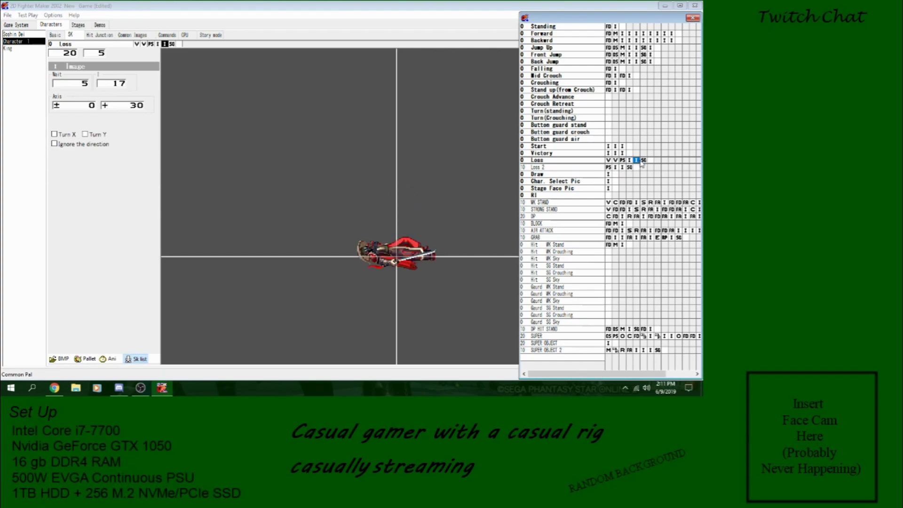
left_click(644, 161)
left_click(609, 161)
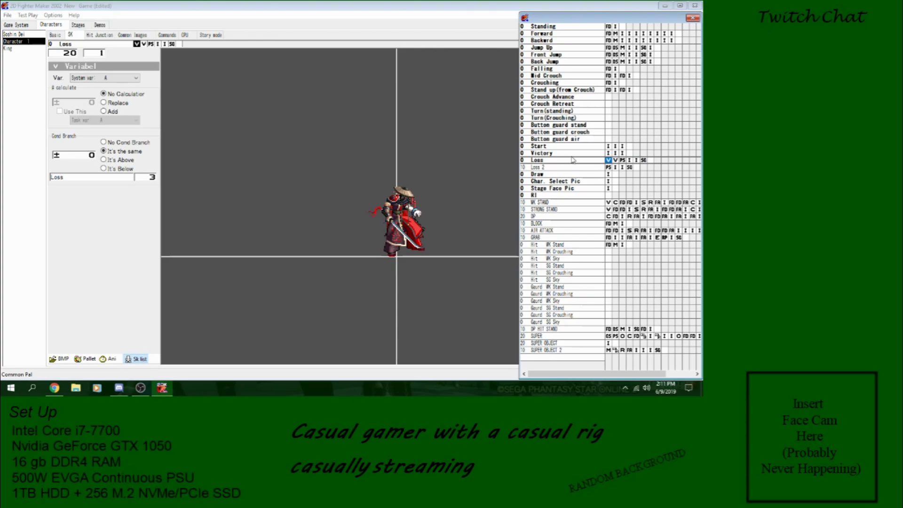
left_click(616, 161)
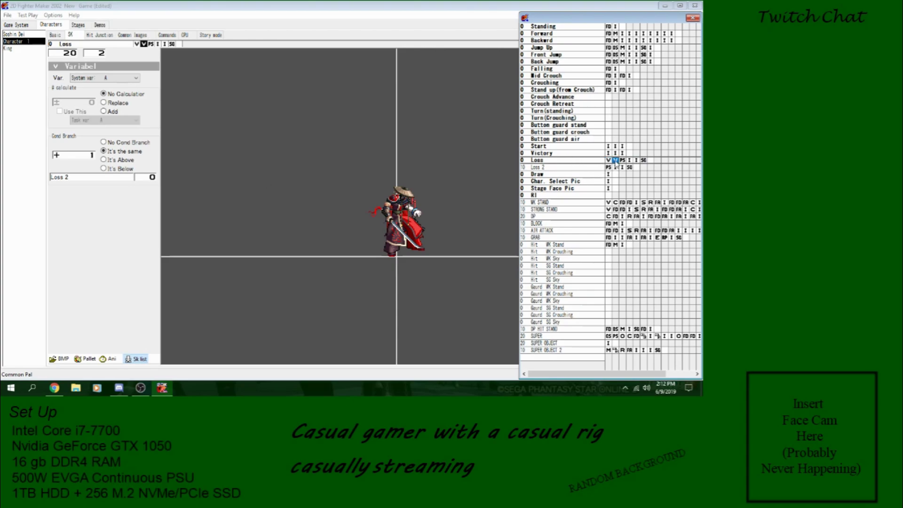
left_click(106, 181)
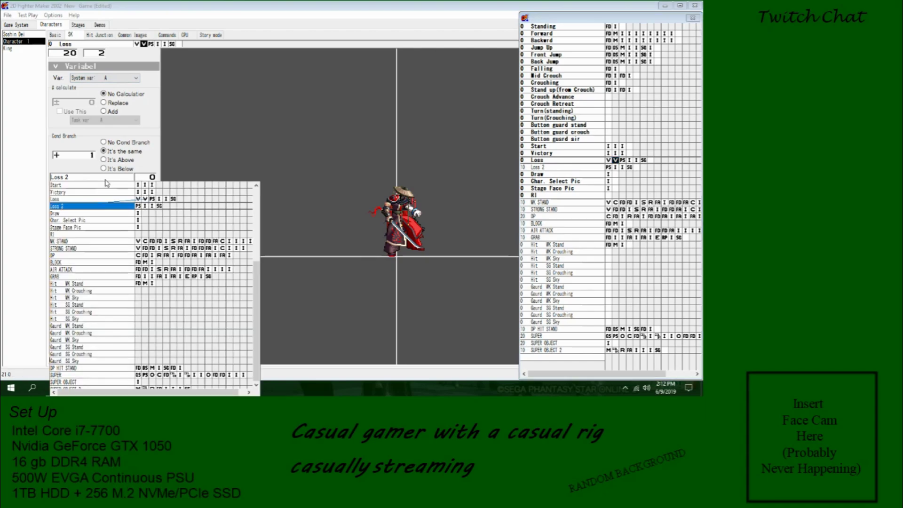
left_click(114, 208)
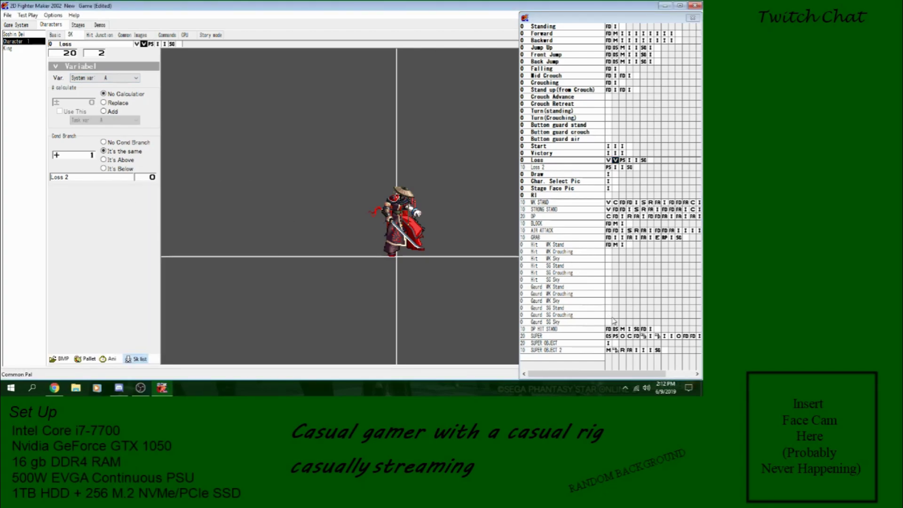
- Examine the image, partner script and GoTo entries of the GRAB skill
left_click(600, 239)
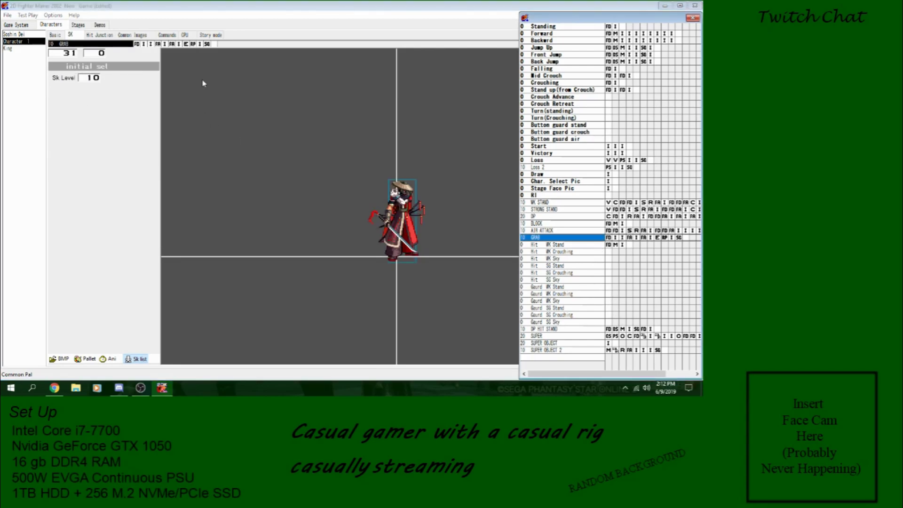
left_click(179, 44)
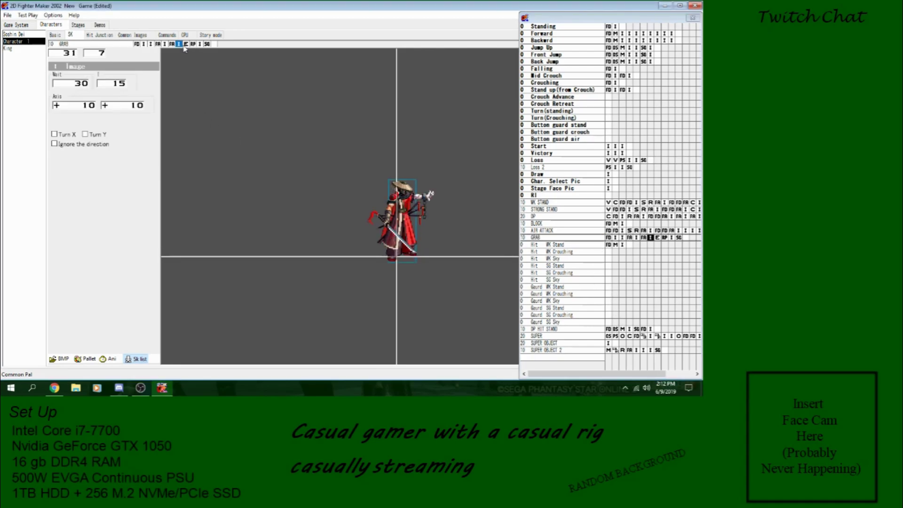
left_click(151, 44)
left_click(165, 45)
left_click(178, 44)
left_click(193, 44)
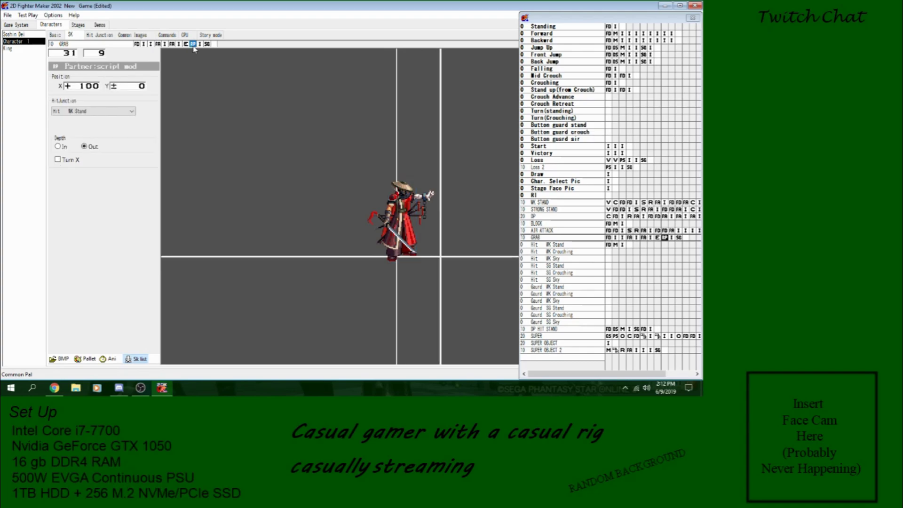
left_click(200, 44)
left_click(193, 44)
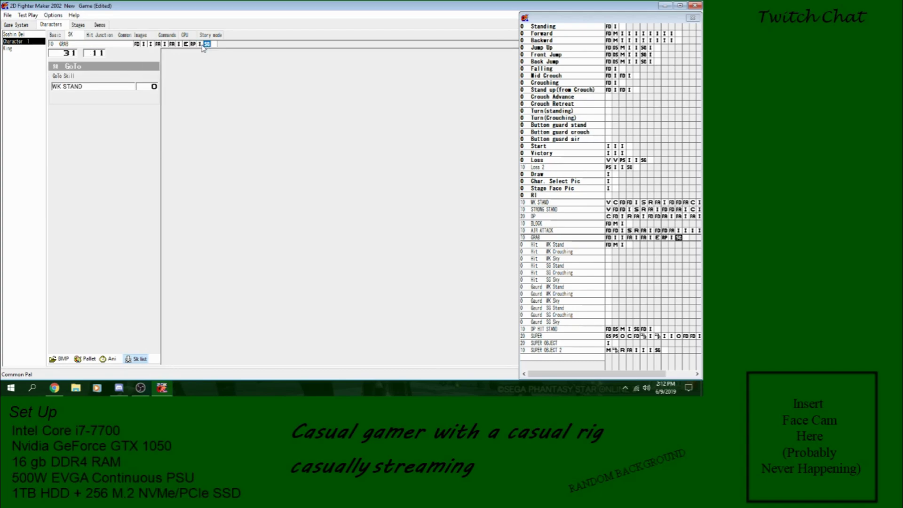
left_click(200, 44)
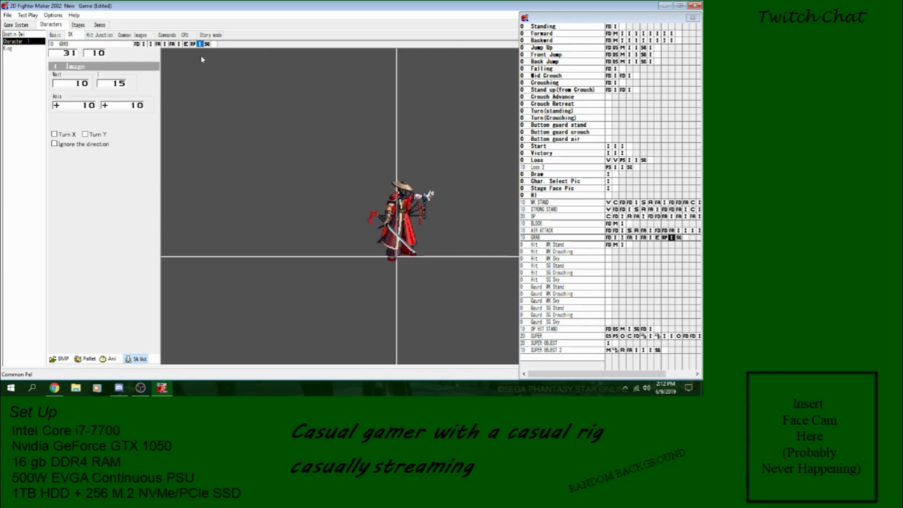
- Insert a Variable entry before GRAB's last image that replaces System var A with 1
left_click(194, 44)
right_click(194, 44)
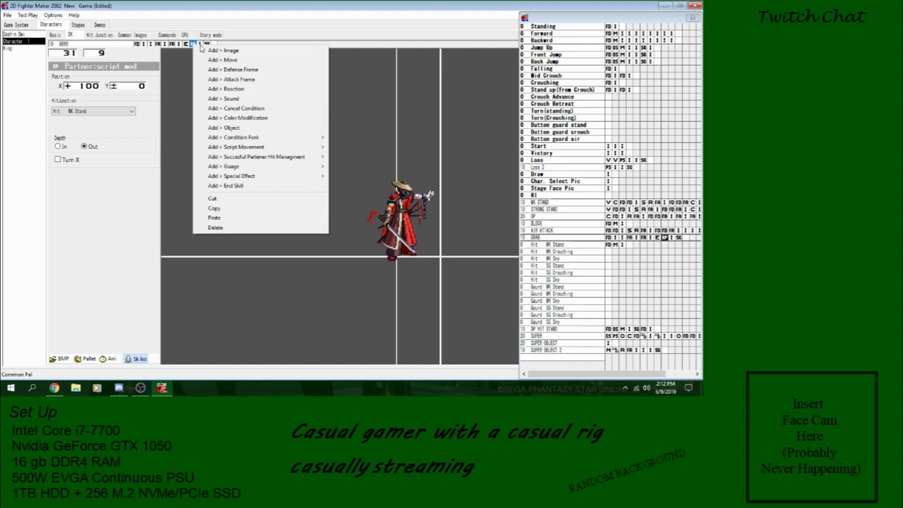
left_click(200, 44)
right_click(201, 45)
mouse_move(322, 140)
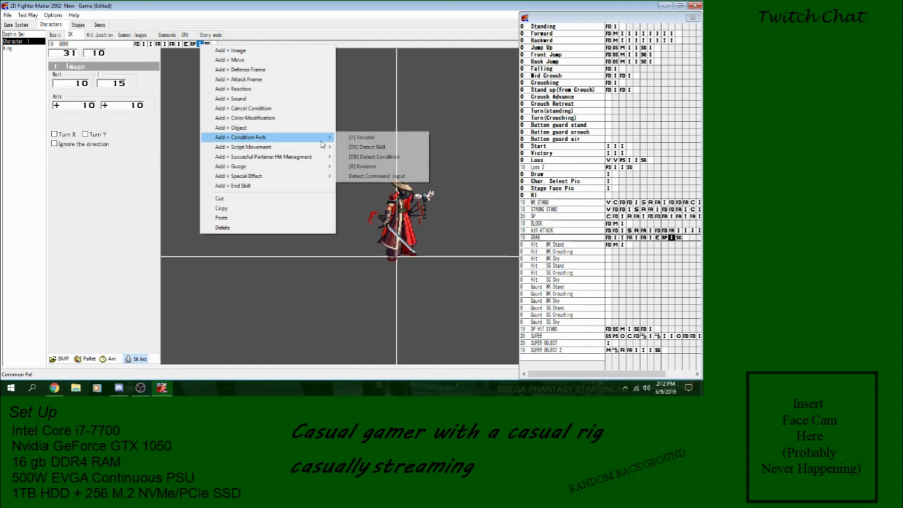
left_click(361, 137)
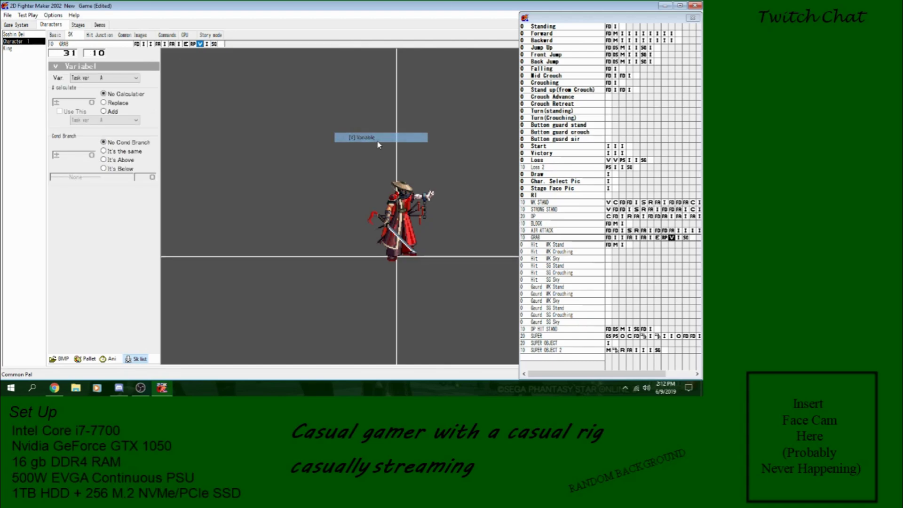
left_click(117, 104)
left_click(118, 80)
scroll(117, 153, "down", 5)
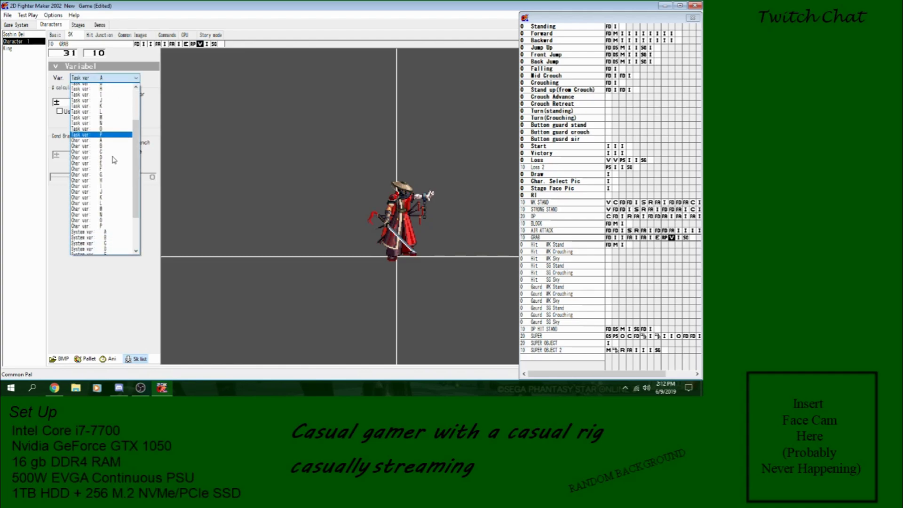
scroll(118, 154, "down", 2)
left_click(111, 170)
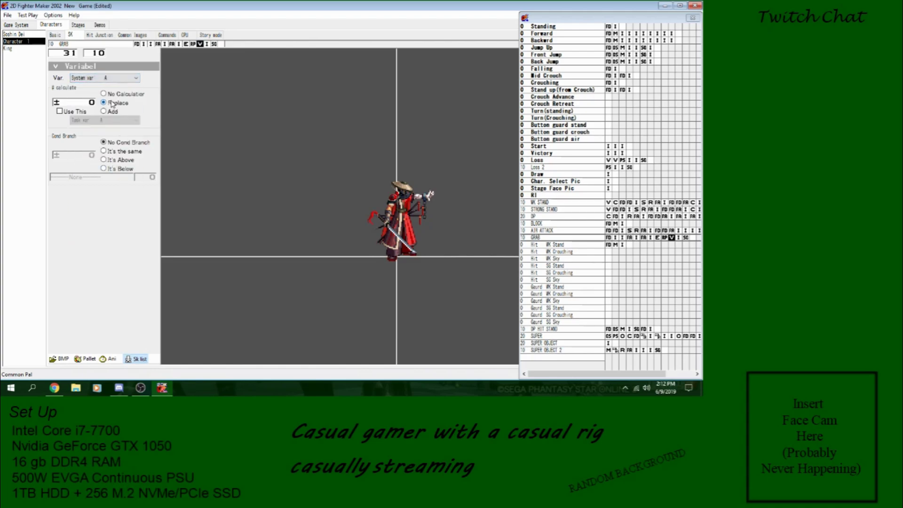
left_click(92, 104)
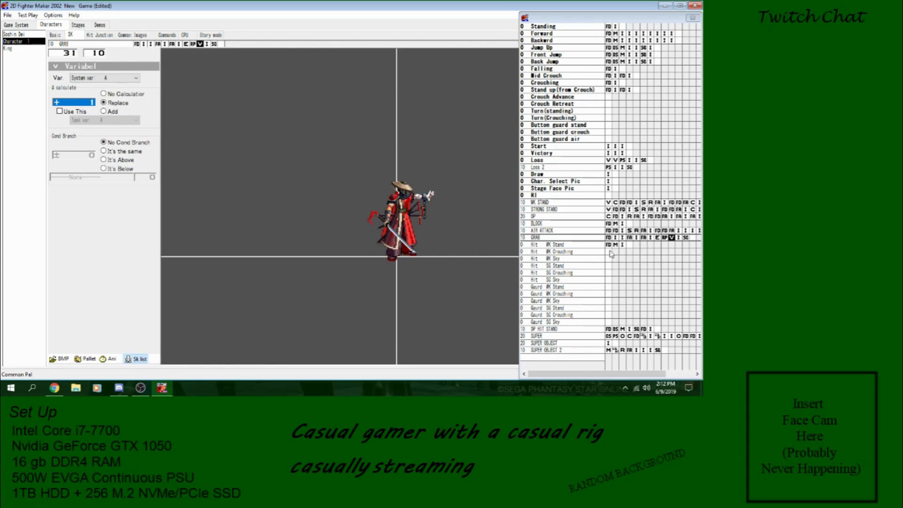
left_click(685, 239)
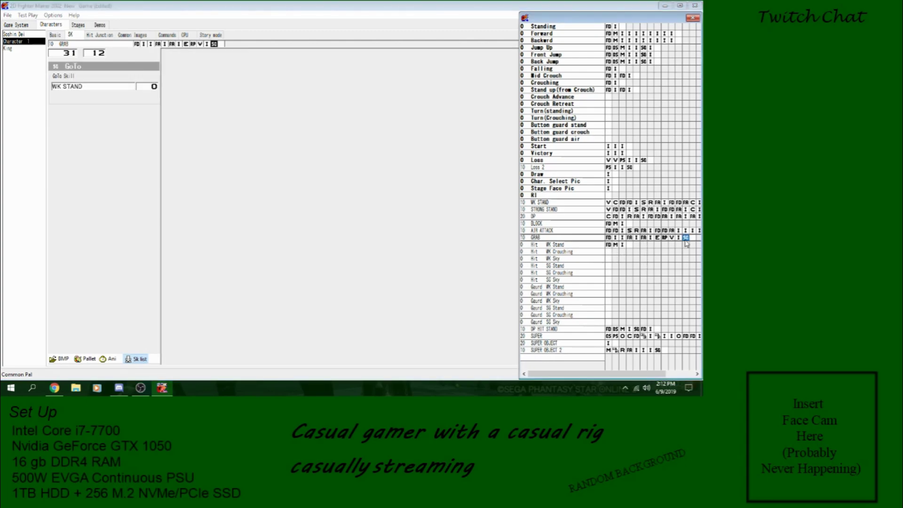
left_click(679, 238)
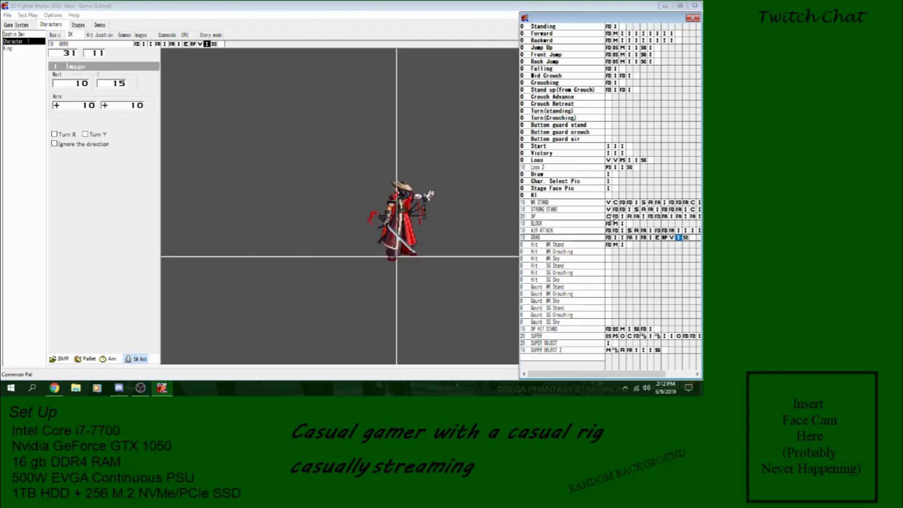
- Add a new skill named "grab attack" directly below GRAB and fill it with a copy of WK STAND's script
left_click(575, 204)
left_click_drag(569, 374, 645, 374)
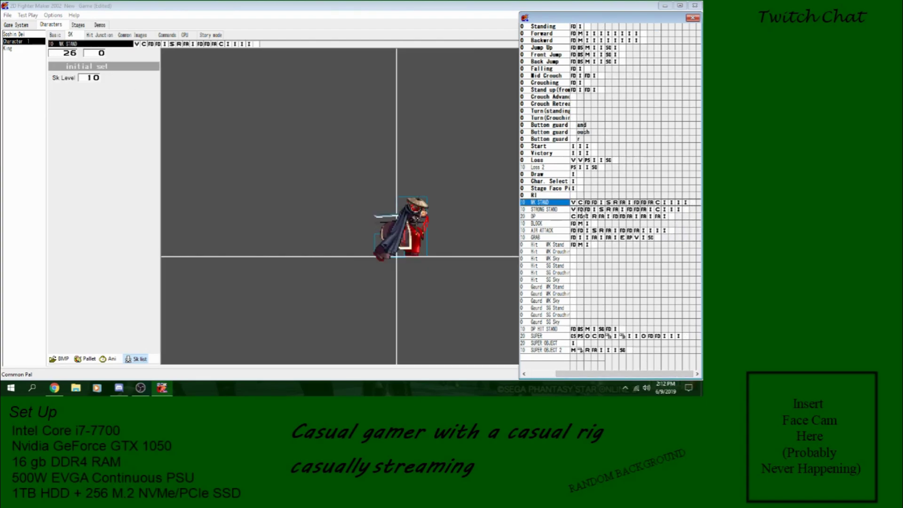
left_click(558, 245)
right_click(558, 246)
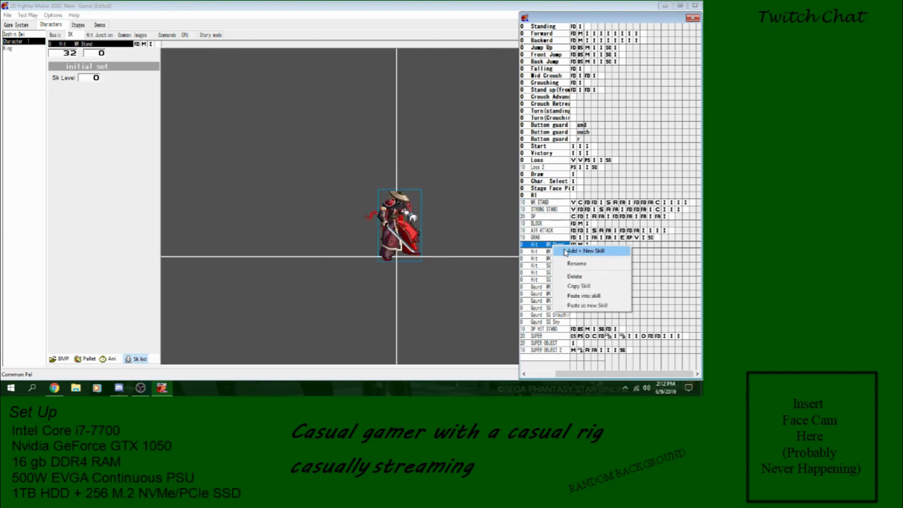
left_click(565, 250)
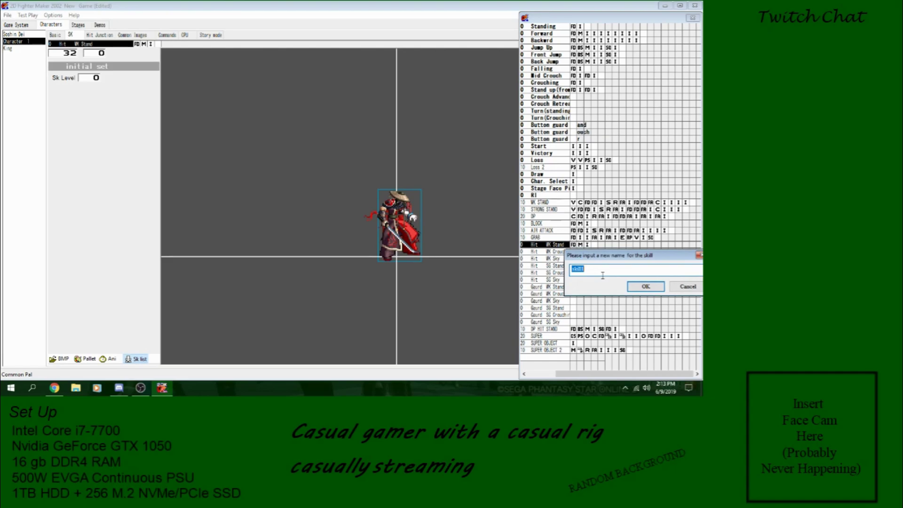
type("s")
type("rab attack")
key("Return")
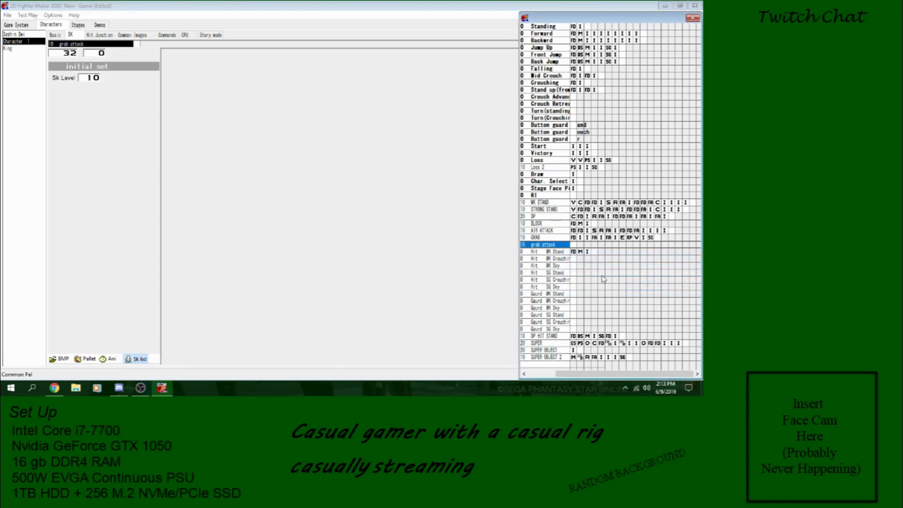
left_click(555, 202)
left_click(568, 245)
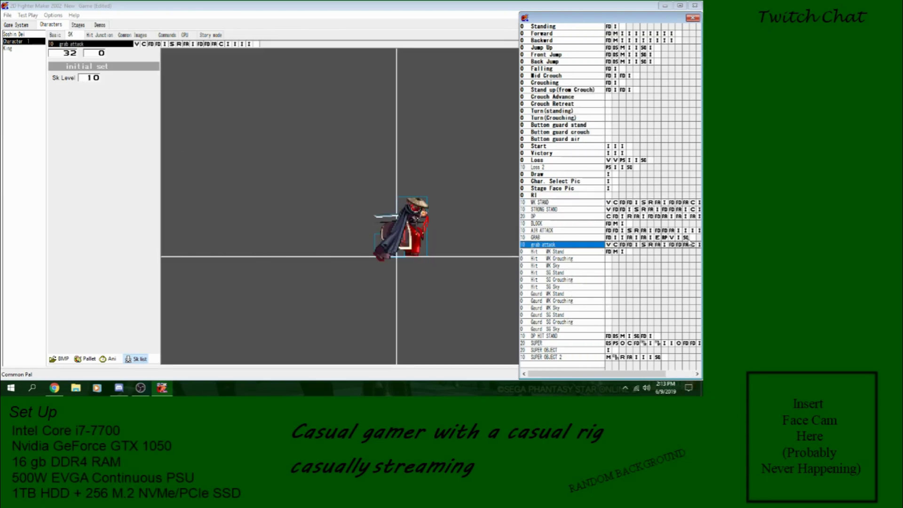
- Set the GoTo entry at the end of GRAB to the grab attack skill at position 0
left_click(686, 238)
left_click(114, 88)
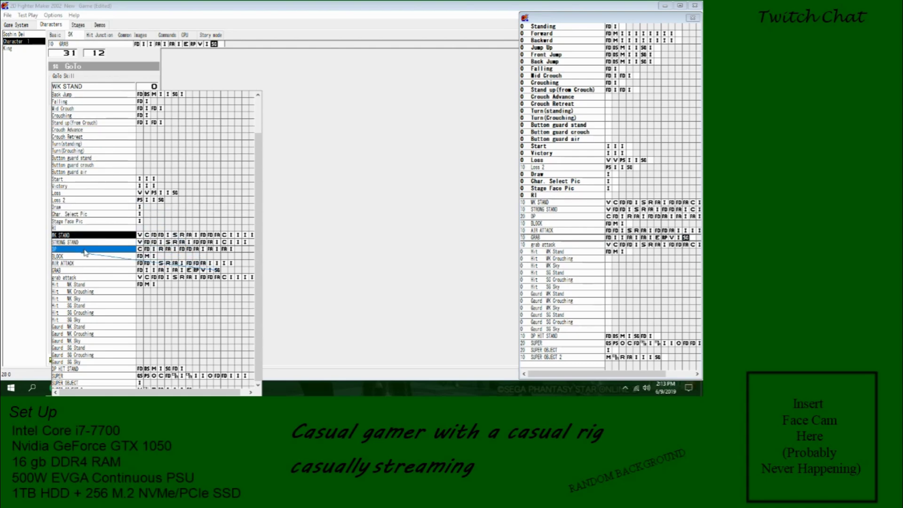
left_click(93, 282)
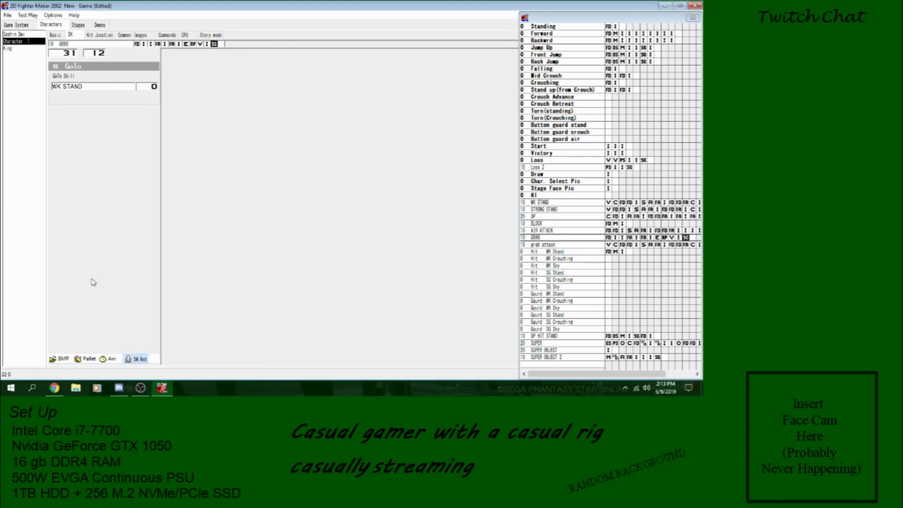
left_click(576, 245)
left_click(567, 238)
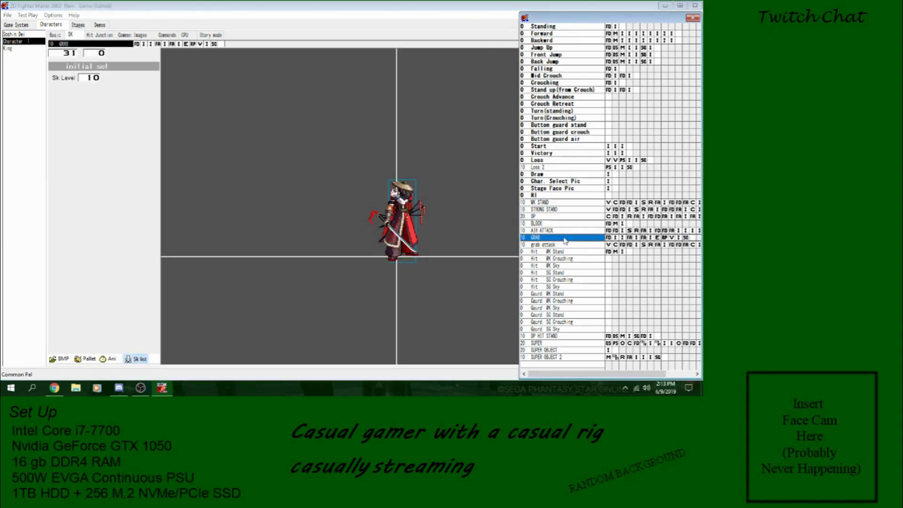
left_click(685, 238)
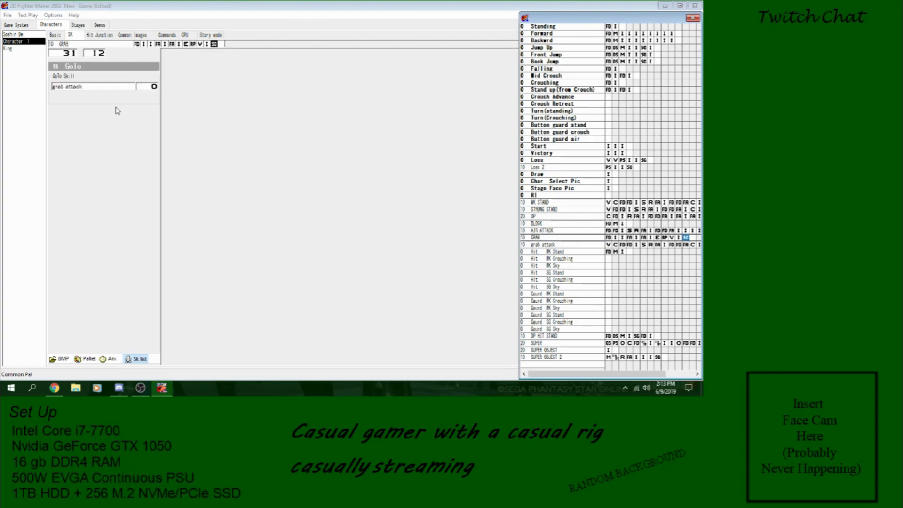
- Insert a Variable entry before grab attack's third-to-last image that replaces System var A with 0, and save the game
left_click(574, 245)
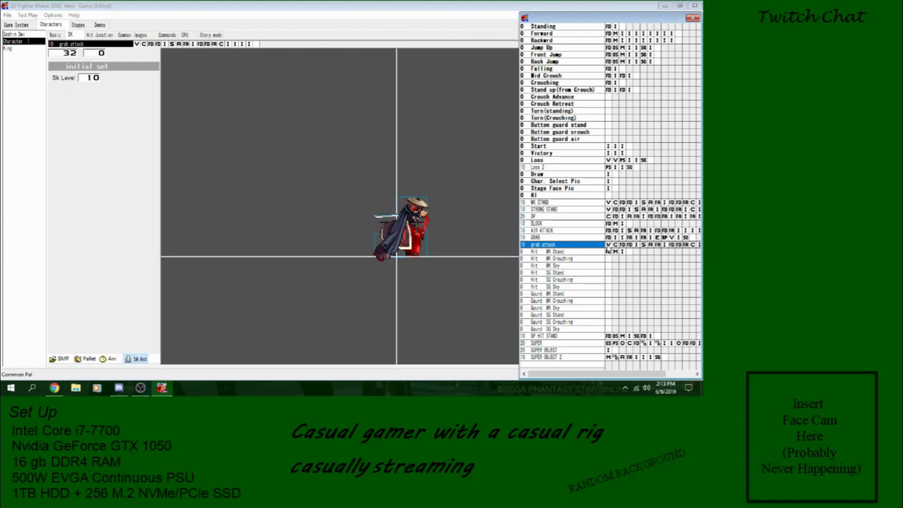
left_click(193, 44)
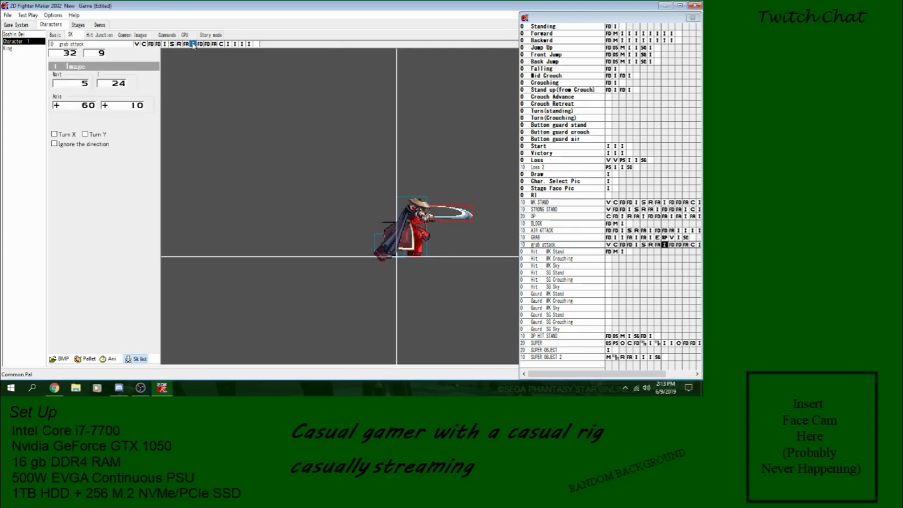
left_click(228, 44)
left_click(235, 45)
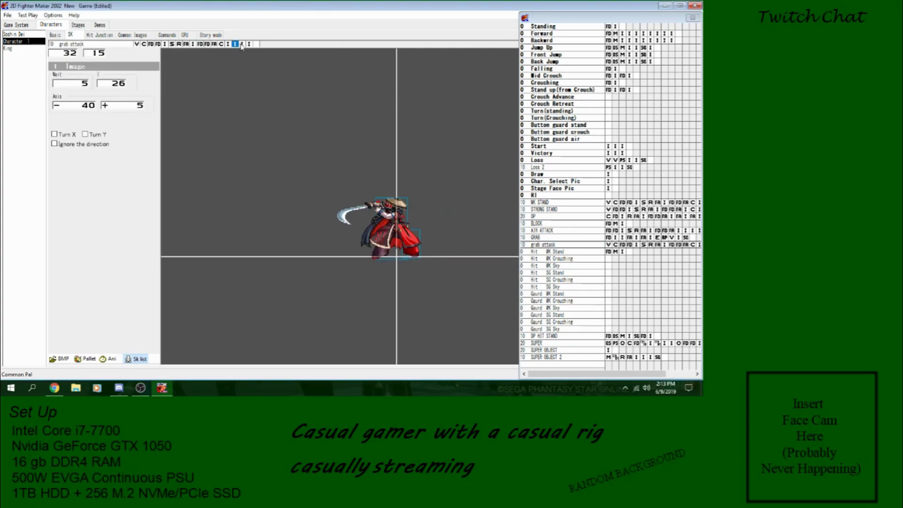
right_click(241, 45)
left_click(235, 45)
right_click(235, 45)
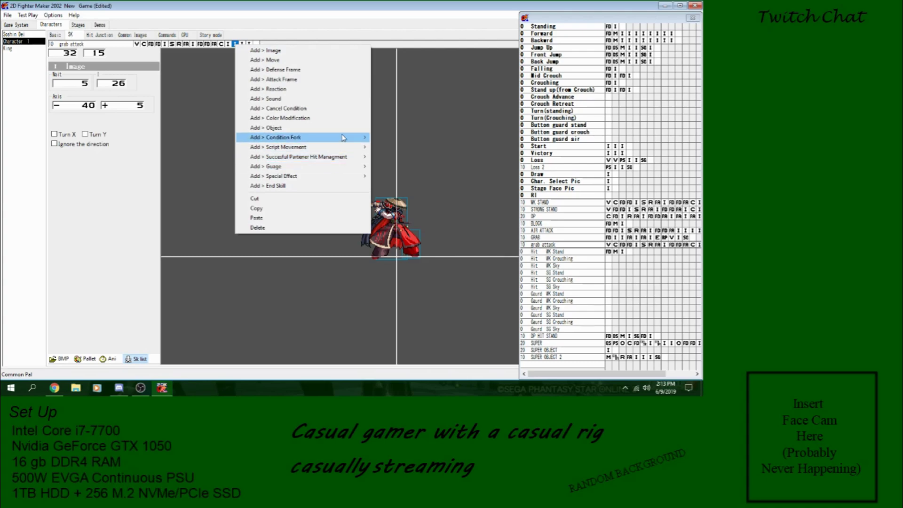
mouse_move(344, 137)
left_click(393, 138)
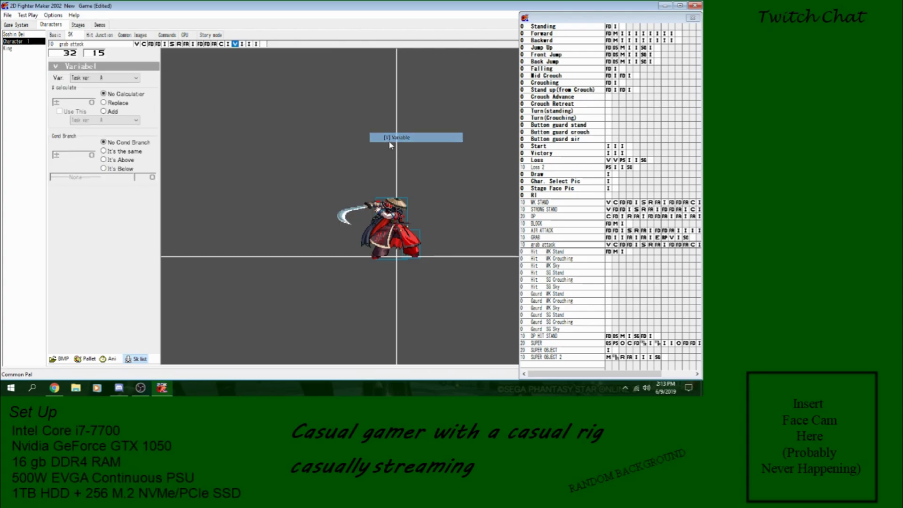
left_click(77, 80)
scroll(111, 105, "down", 6)
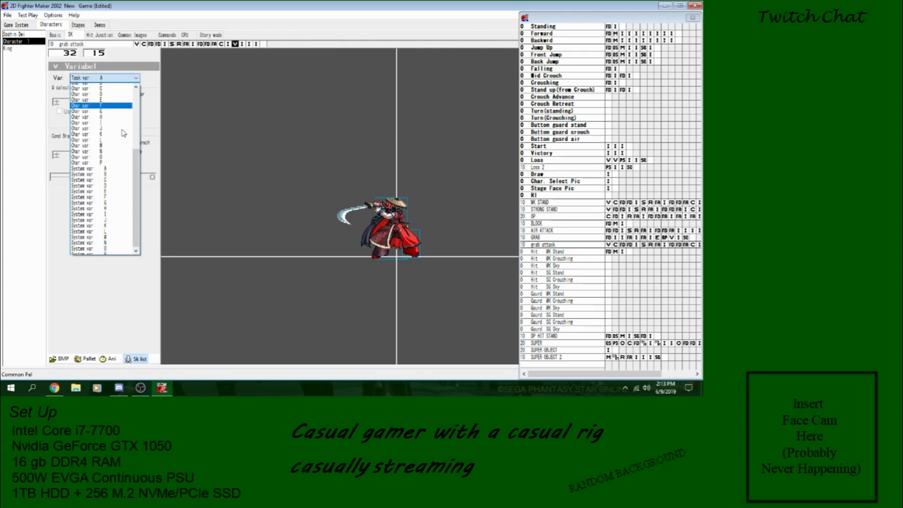
left_click(109, 167)
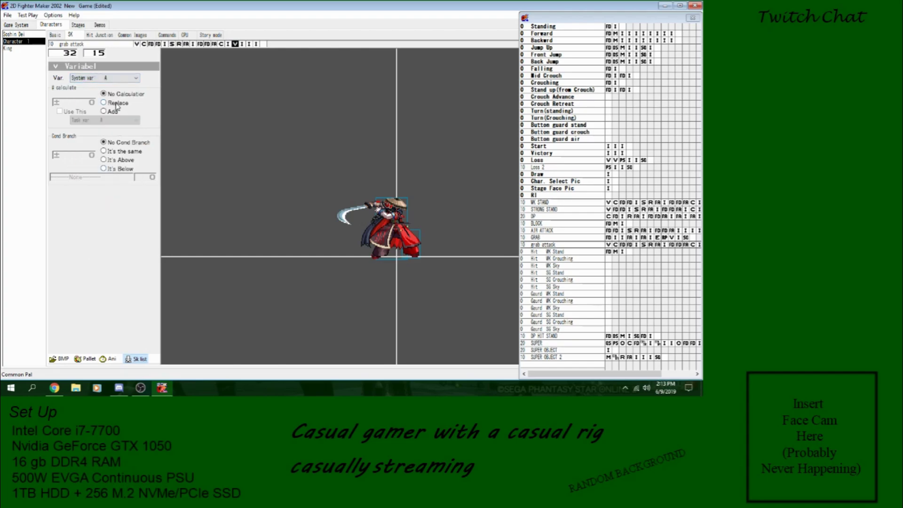
left_click(8, 15)
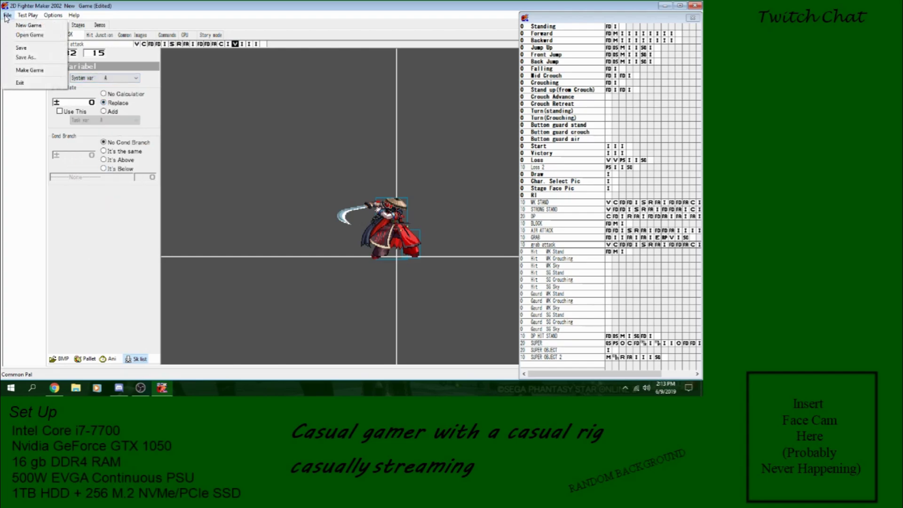
left_click(23, 47)
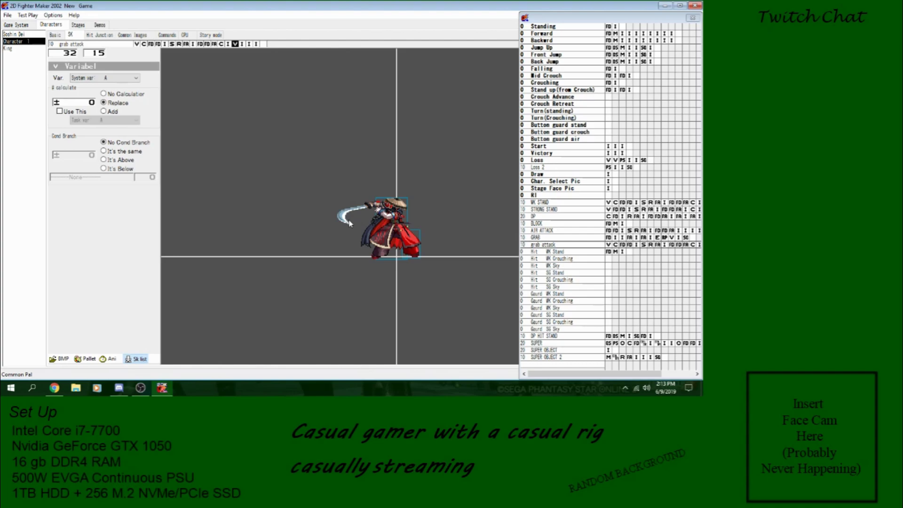
- Enable Turn Y on the first image of the Loss 2 skill and save the game
left_click(616, 169)
left_click(95, 134)
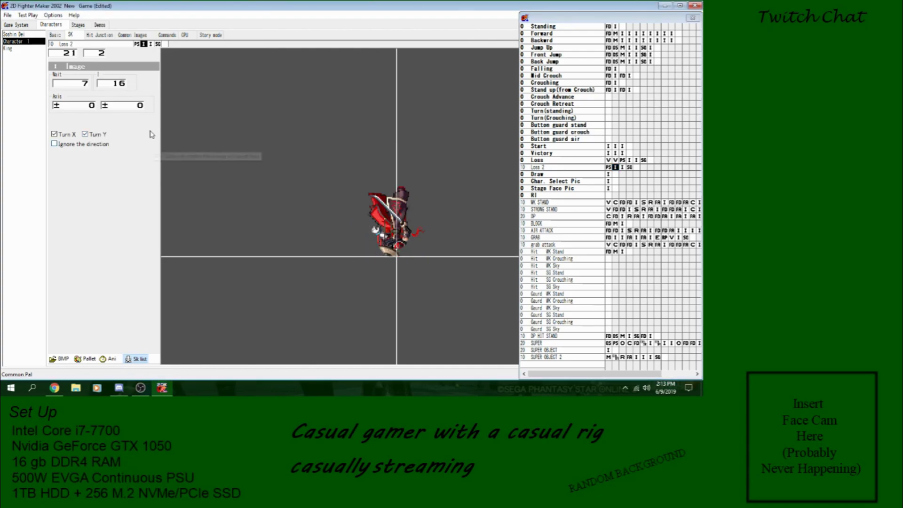
left_click(7, 15)
left_click(21, 49)
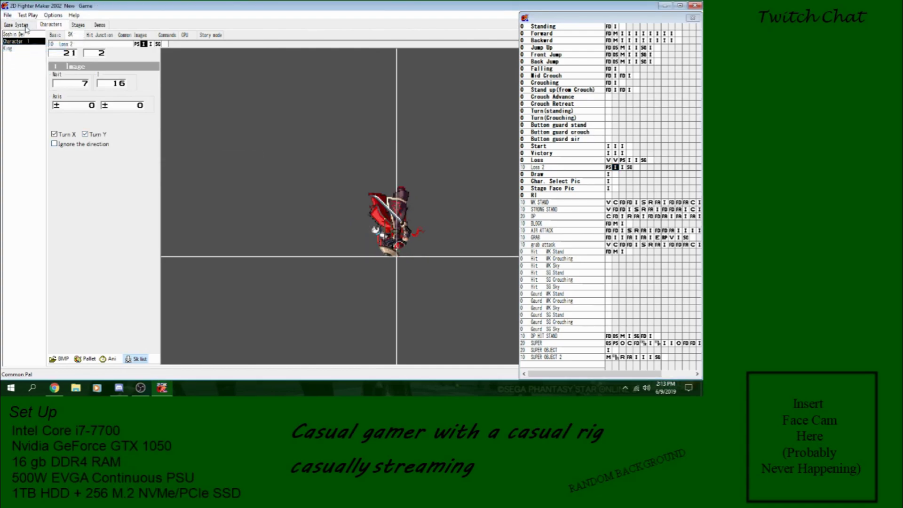
- Set the game system's Title demo to Demo 1 and save the game
left_click(28, 17)
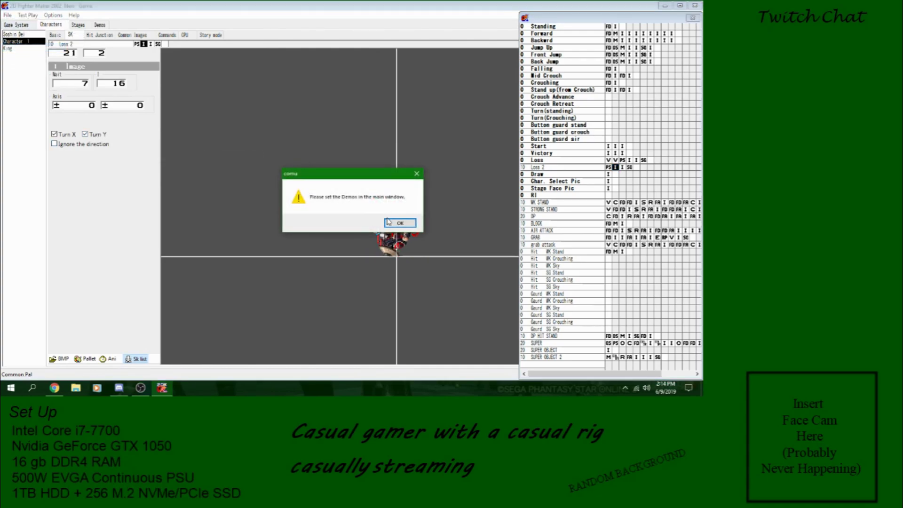
left_click(412, 224)
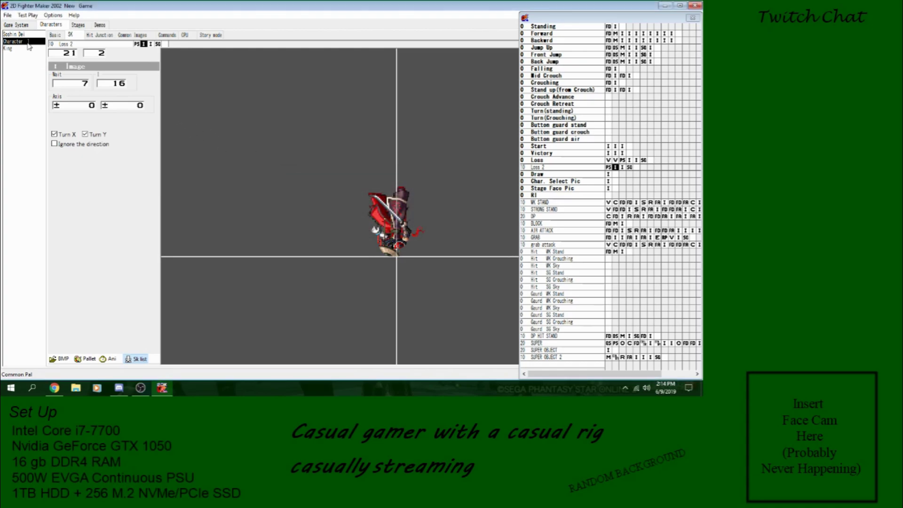
left_click(24, 25)
left_click(108, 112)
left_click(114, 126)
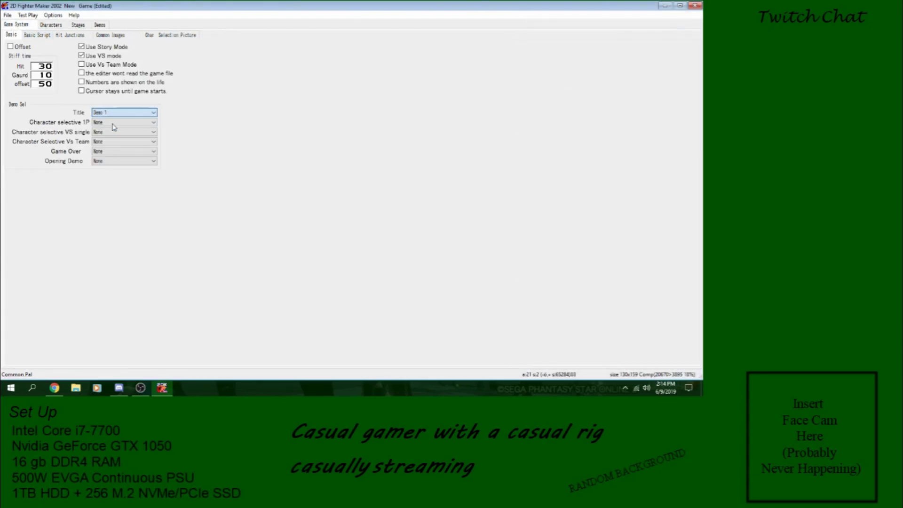
key("Tab")
left_click(51, 25)
left_click(7, 15)
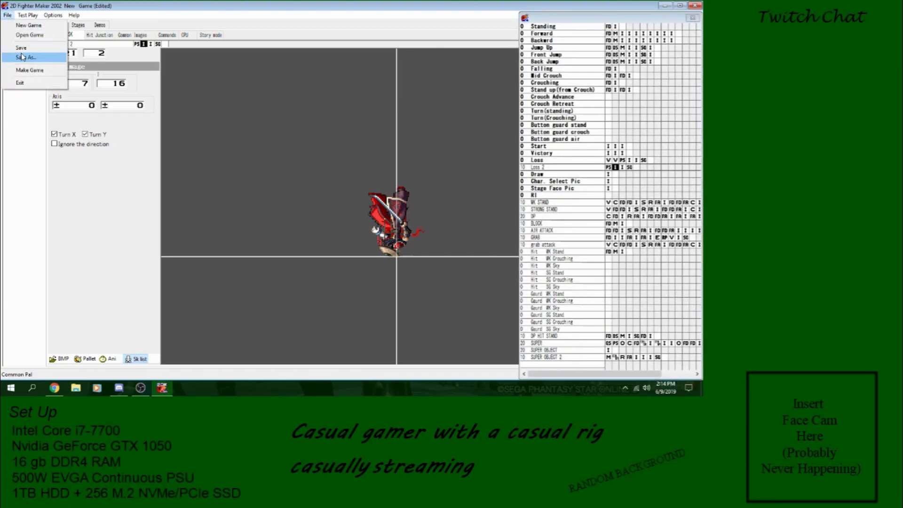
left_click(21, 55)
left_click(272, 217)
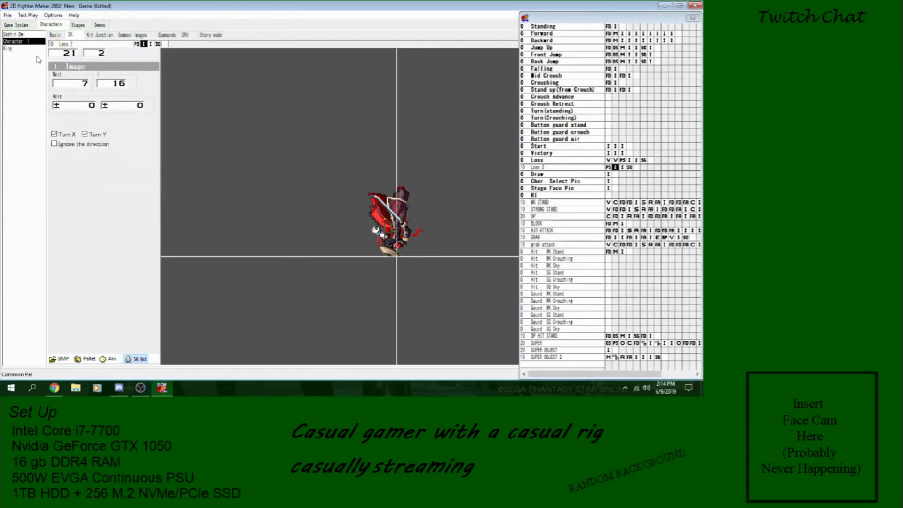
left_click(8, 15)
left_click(21, 48)
- Start a test play from battle with Character 1 chosen for both Player 1 and Player 2
left_click(28, 15)
left_click(29, 25)
left_click(66, 51)
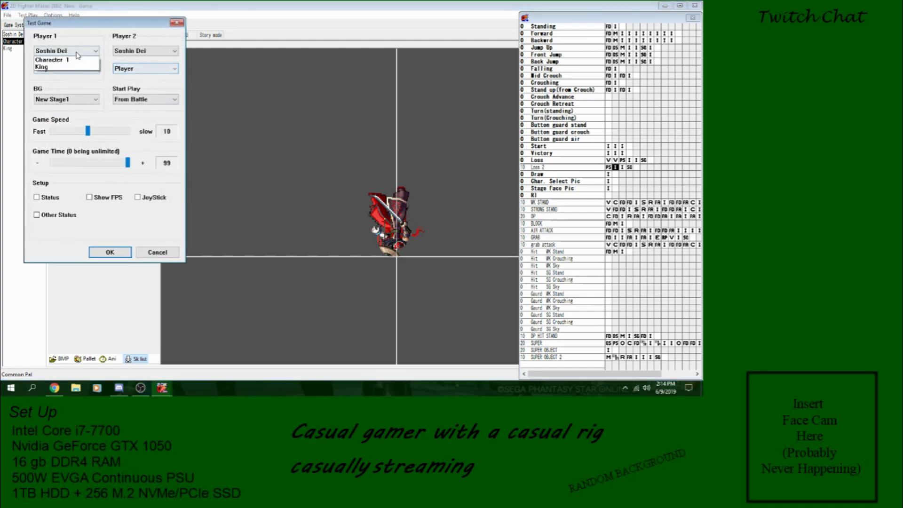
left_click(52, 67)
left_click(132, 52)
left_click(127, 64)
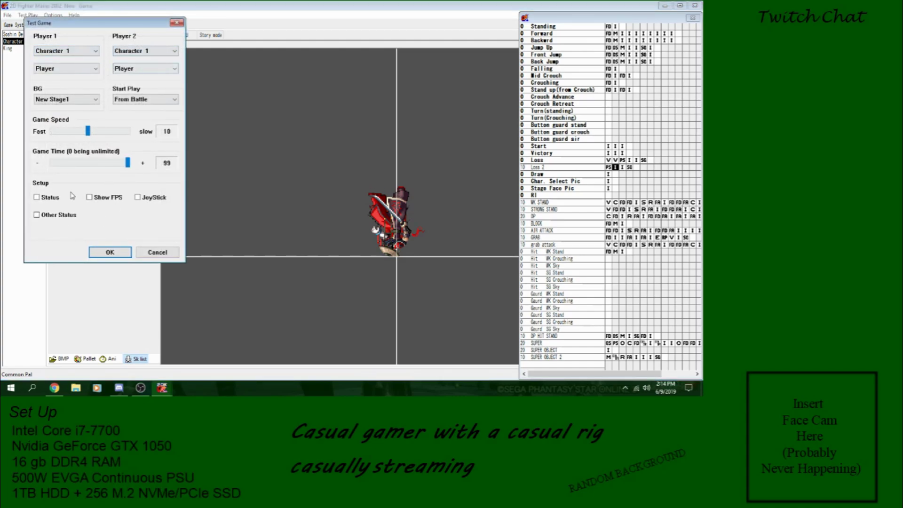
left_click(102, 253)
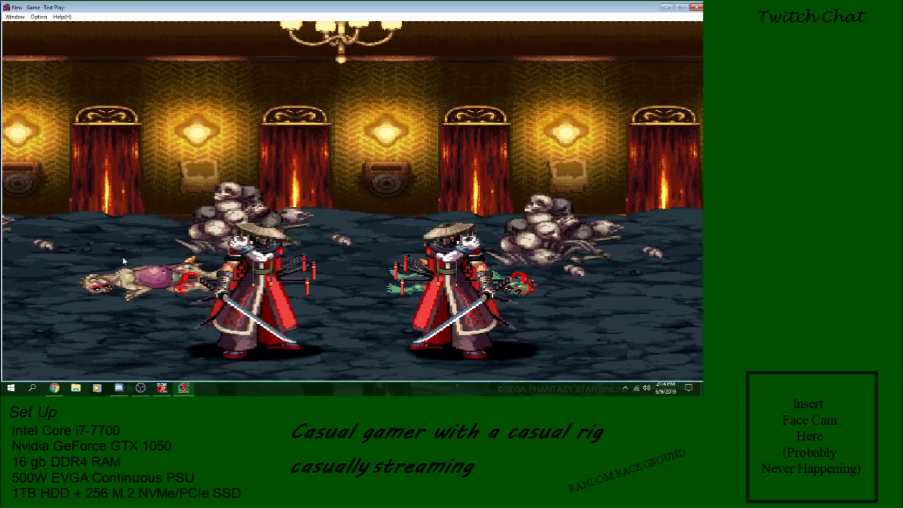
- Move Player 1 back and forth, show the hitboxes and status display, and land a weak attack on the opponent
key("Left")
key("Left")
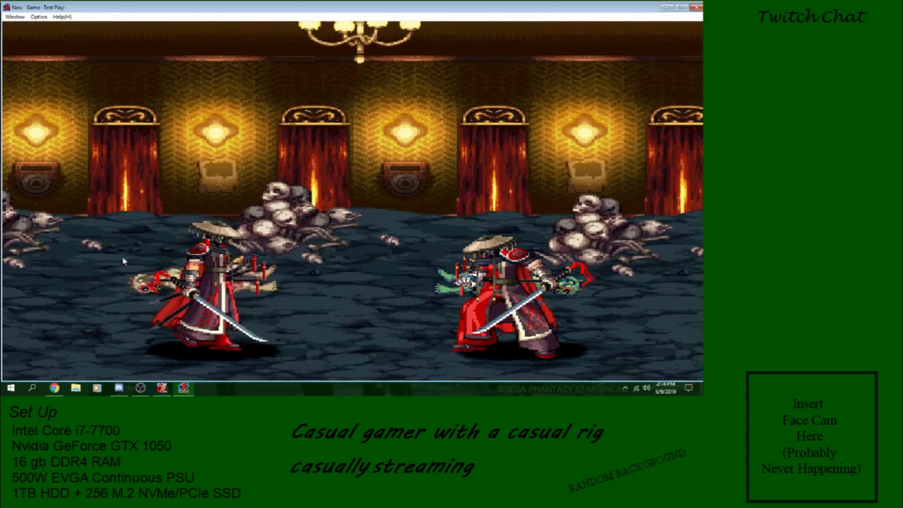
key("Right")
key("Right")
key("F5")
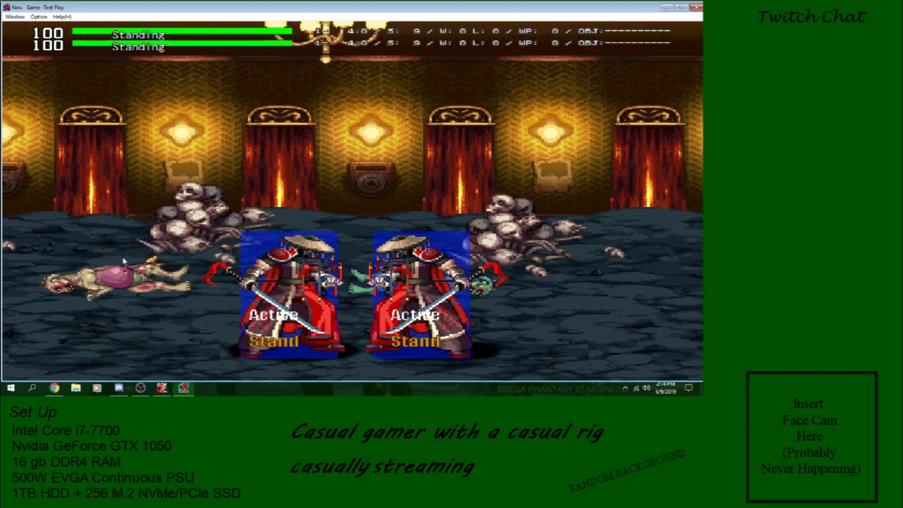
key("z")
key("F4")
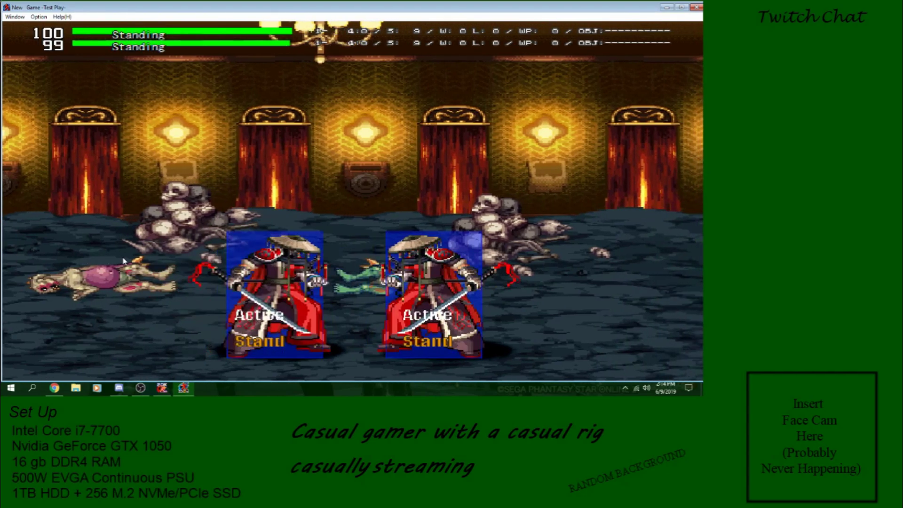
- Hit the opponent with repeated DP attacks and push forward to test the fight
key("x")
key("Right")
key("Down")
key("Right")
key("z")
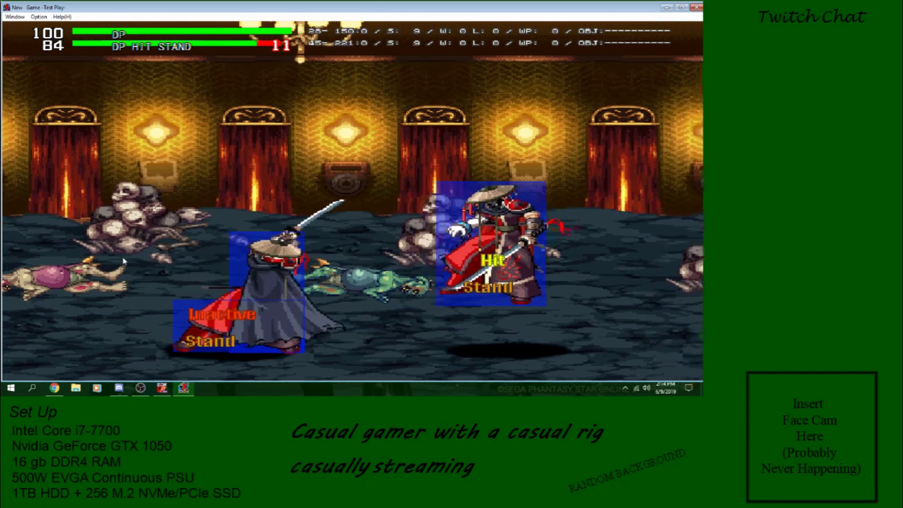
key("F4")
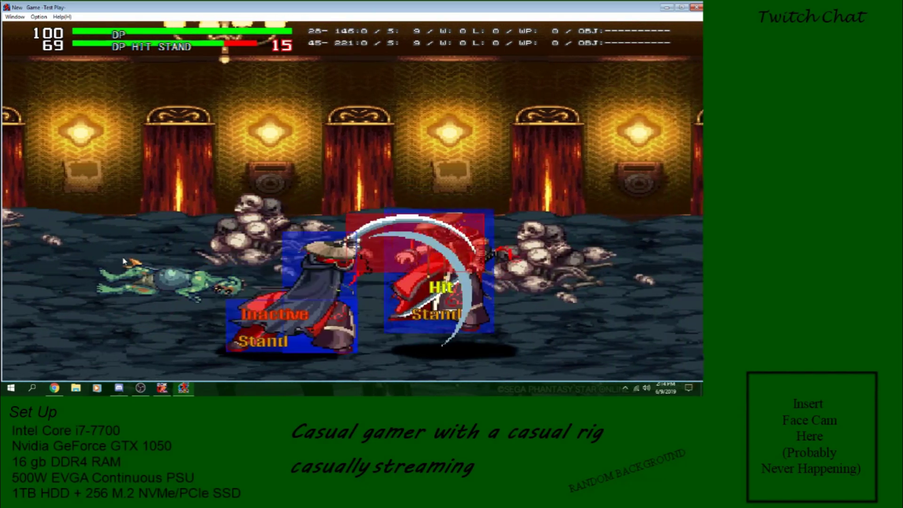
key("F4")
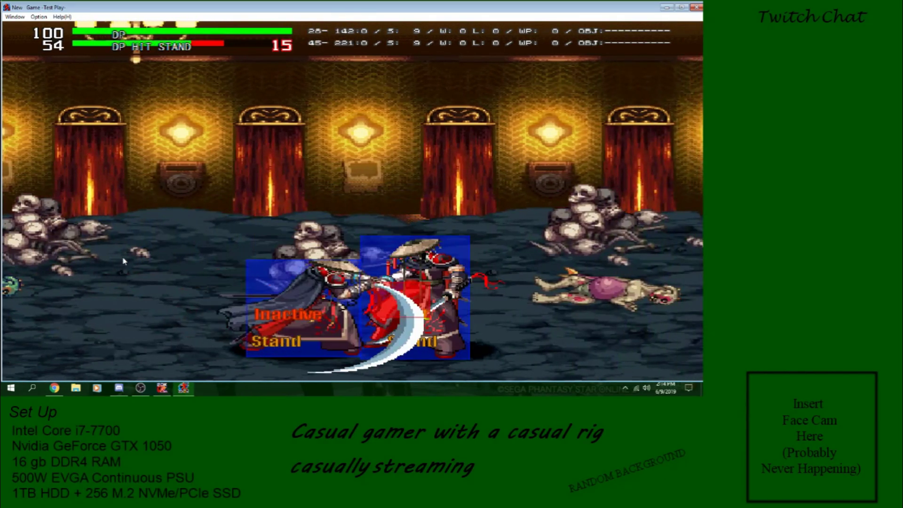
key("Right")
key("z")
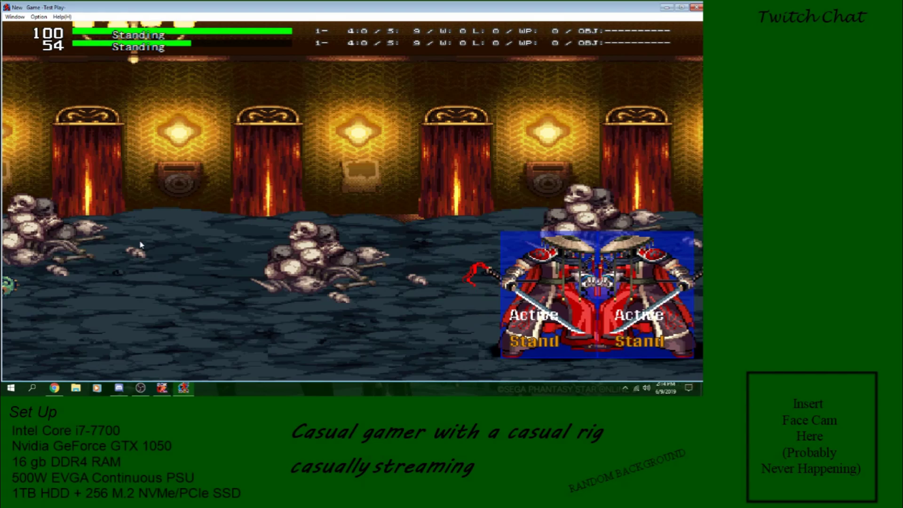
- Close the test play and examine the two attack frames in Character 1's GRAB skill
left_click(697, 7)
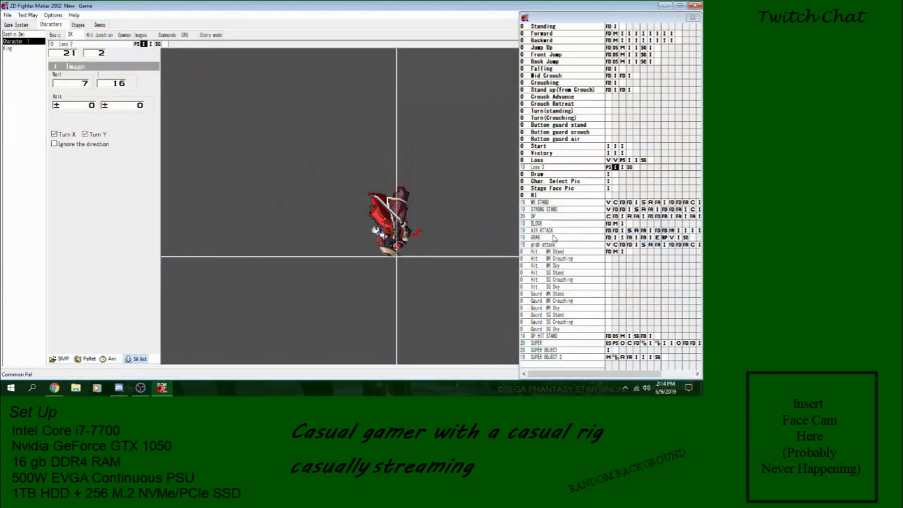
left_click(578, 231)
left_click(579, 237)
left_click(630, 238)
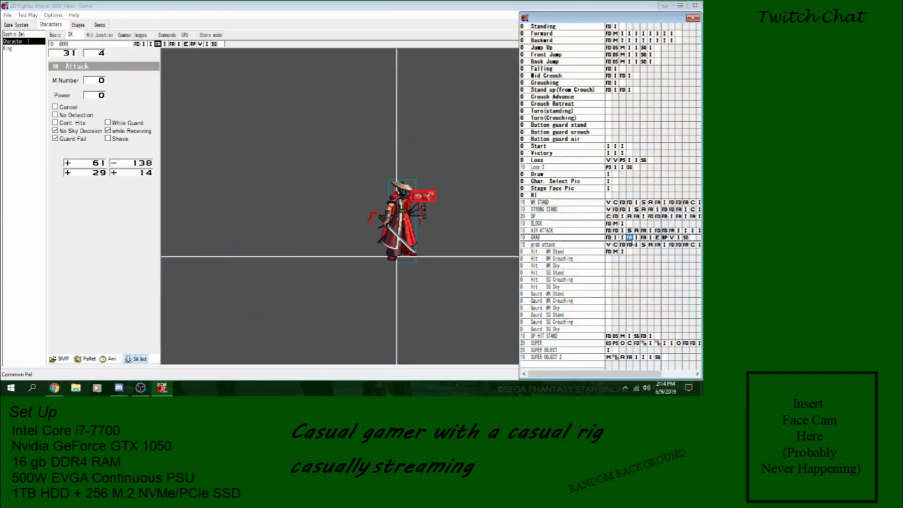
left_click(644, 237)
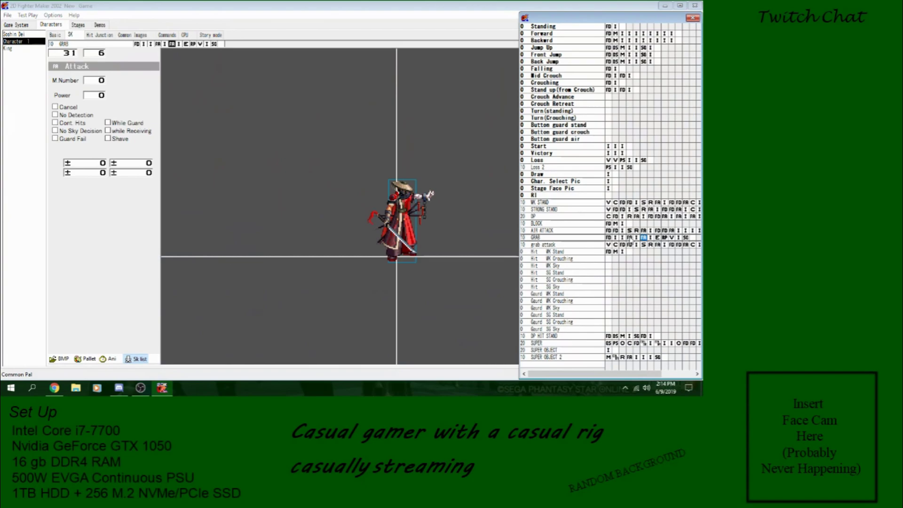
left_click(629, 237)
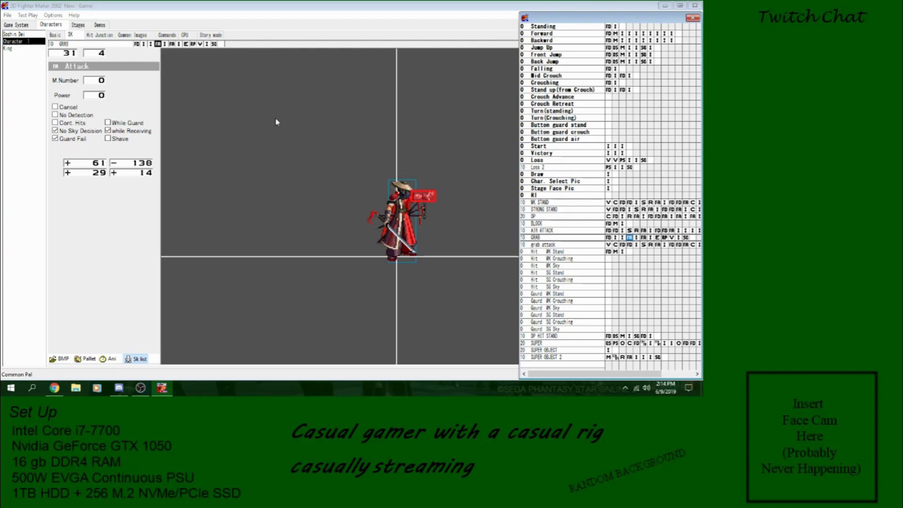
- Insert a condition fork at the start of GRAB with Divergence set to Attack Hits and the target position set to 10
right_click(137, 44)
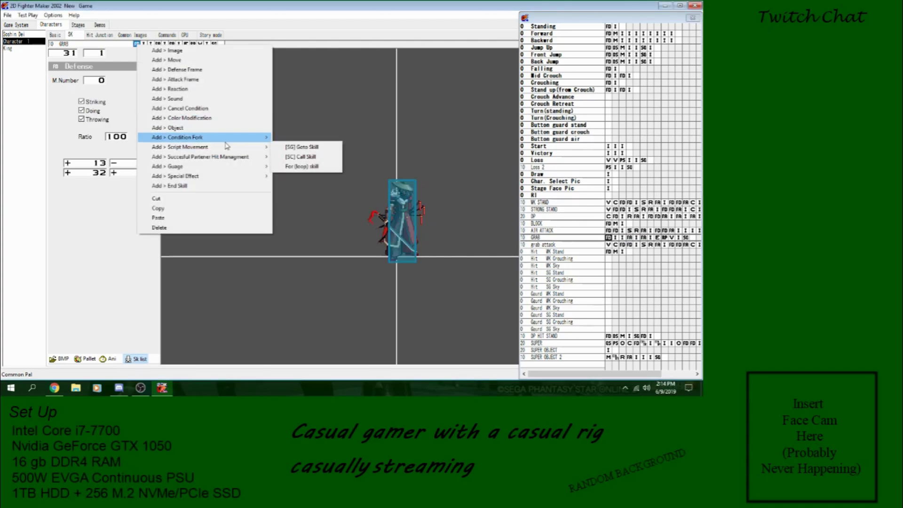
mouse_move(207, 137)
left_click(301, 147)
left_click(118, 86)
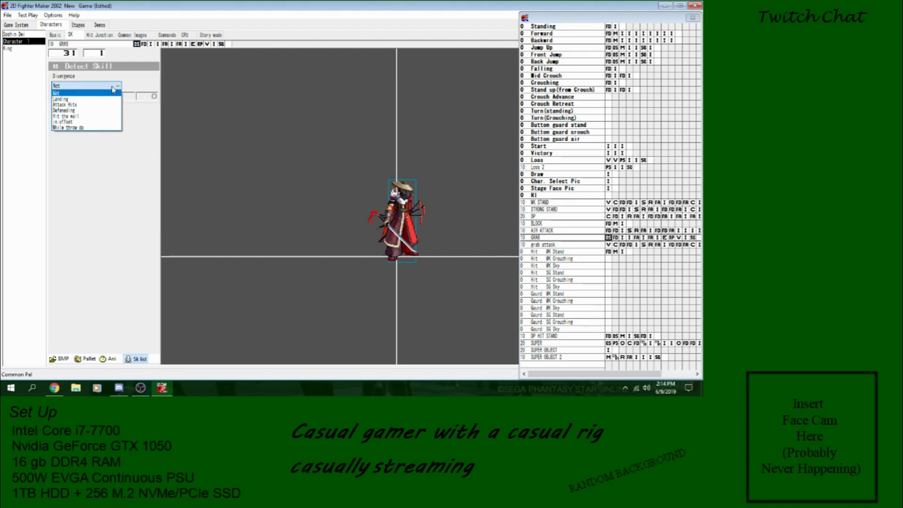
left_click(101, 97)
left_click(101, 96)
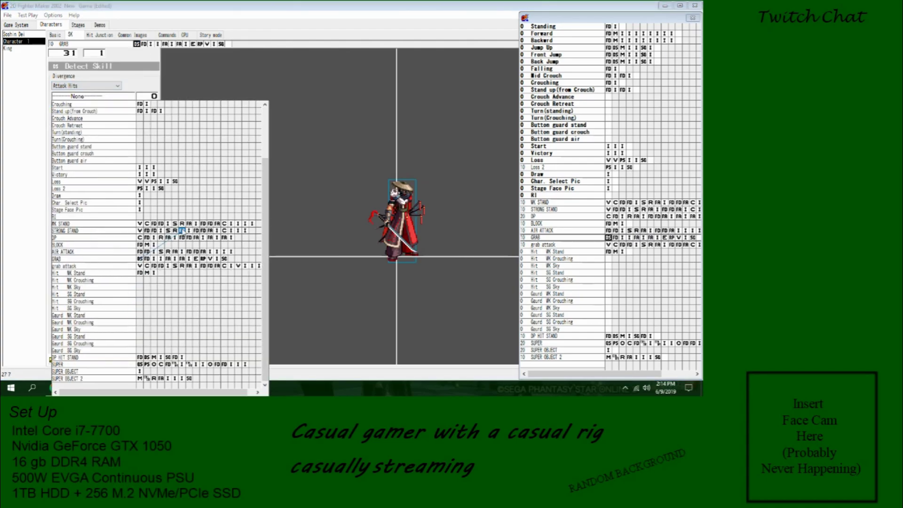
left_click(204, 260)
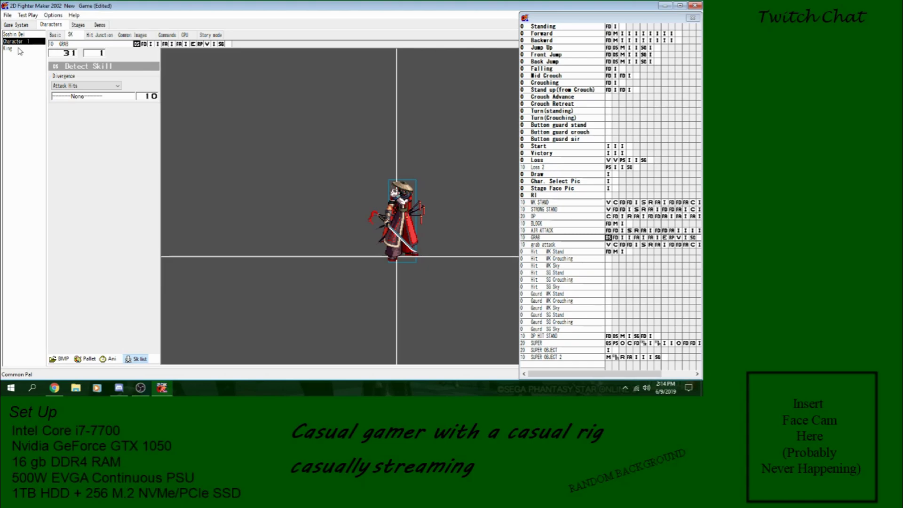
- Save the game and start a new test play
left_click(8, 15)
left_click(22, 48)
left_click(27, 15)
left_click(41, 22)
left_click(115, 252)
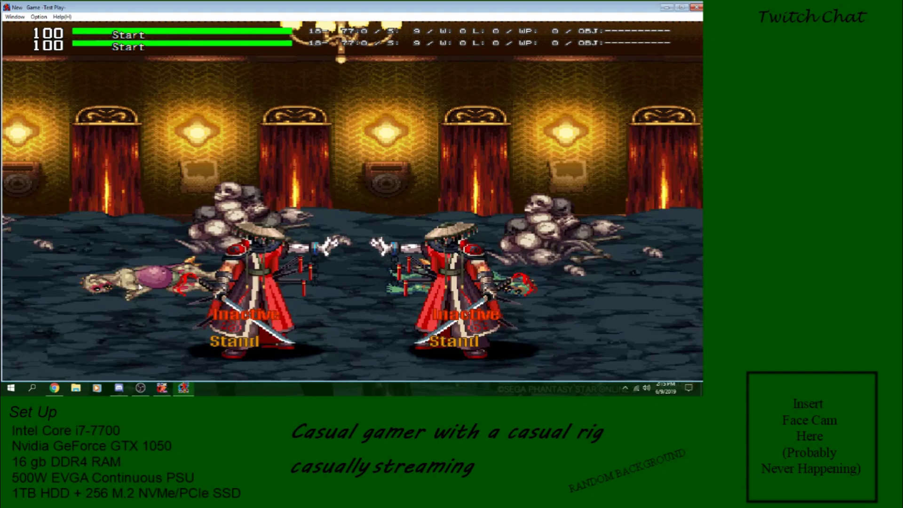
- Advance Player 1 to the opponent and use attacks including GRAB at close range to test the new fork
key("Right")
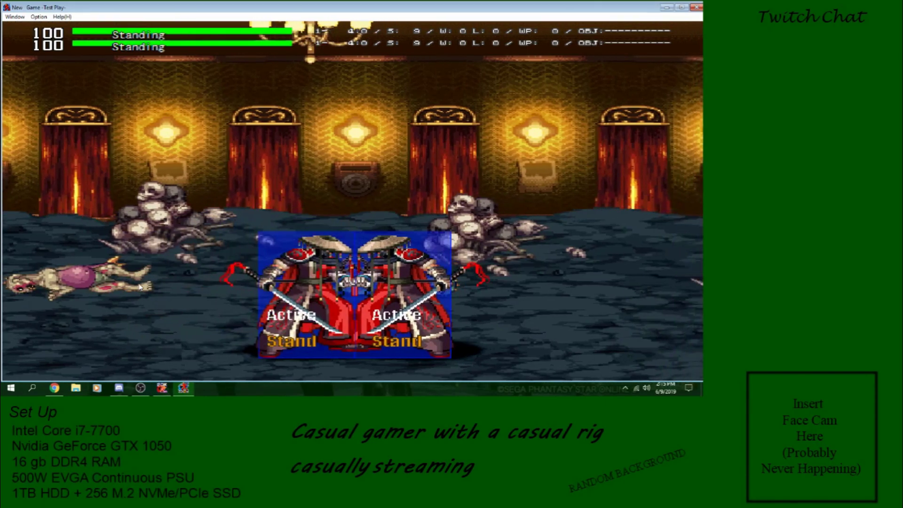
key("z")
key("Right")
key("z")
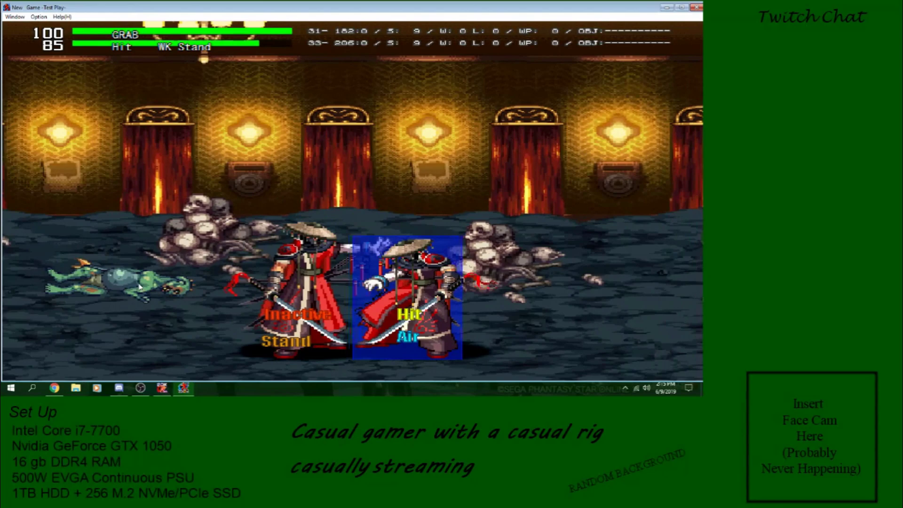
key("Right")
key("z")
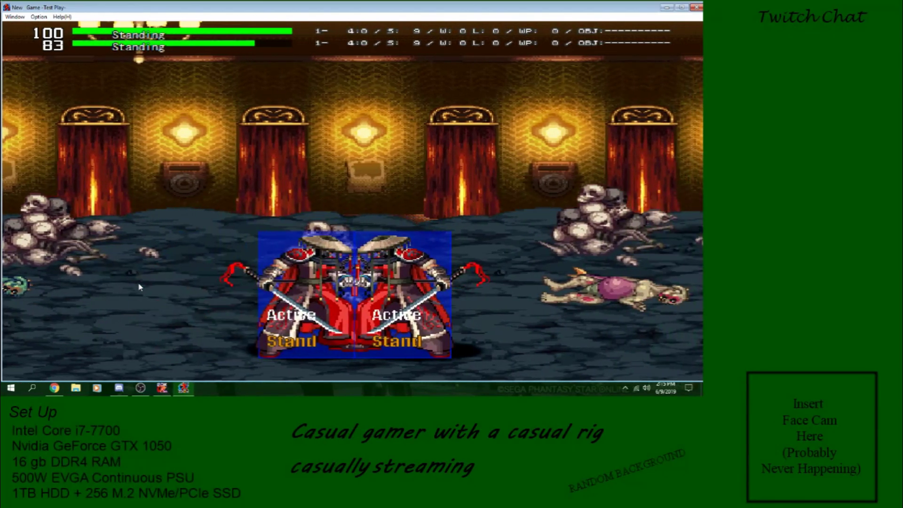
- Close the test play and set the Power of the attack frame in the grab attack skill to 255
left_click(697, 7)
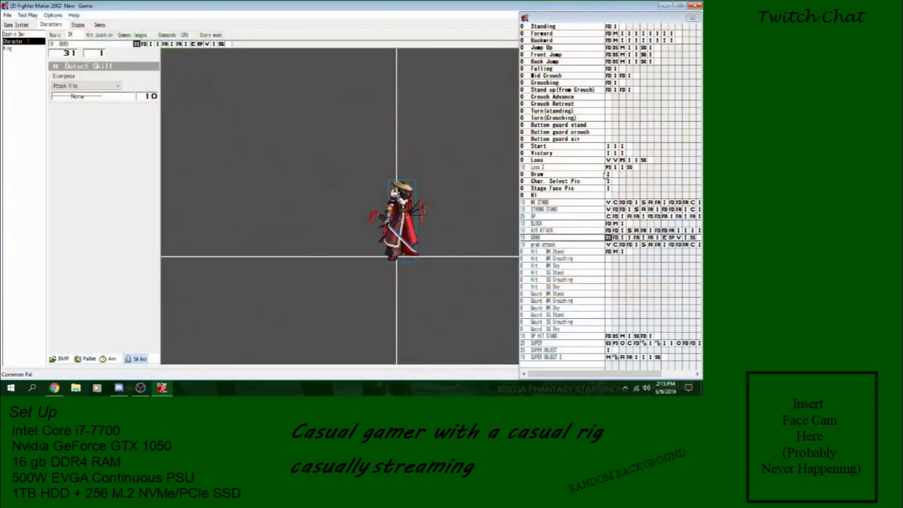
left_click(657, 245)
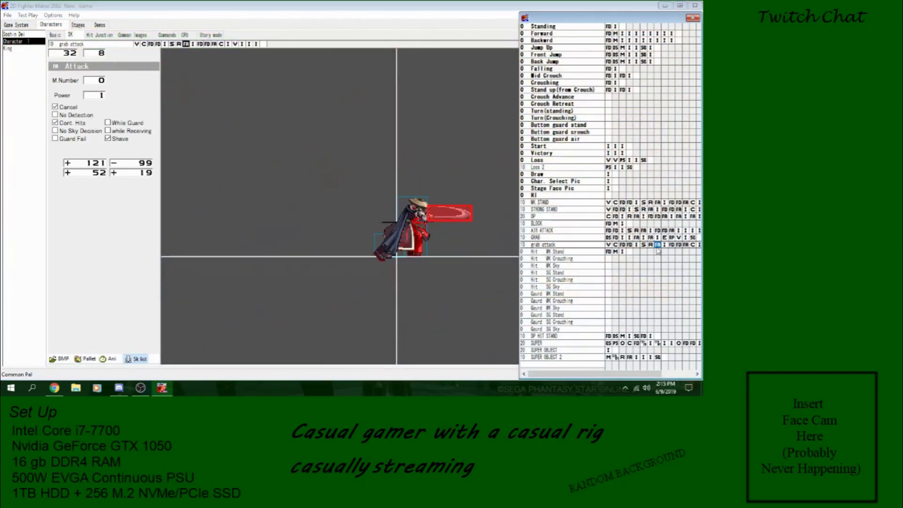
left_click(89, 99)
type("255")
- Save the game and start a test play from battle on New Stage1 with Character 1 for both players
left_click(10, 17)
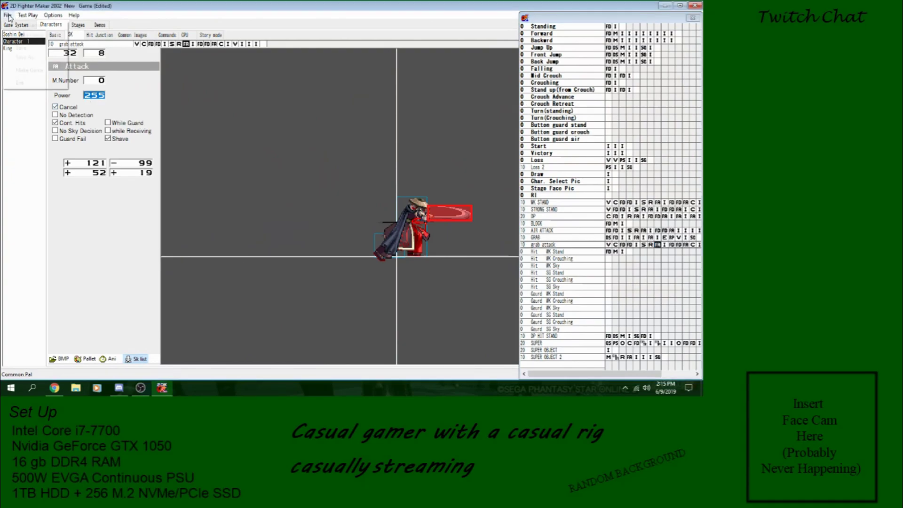
left_click(26, 49)
left_click(28, 17)
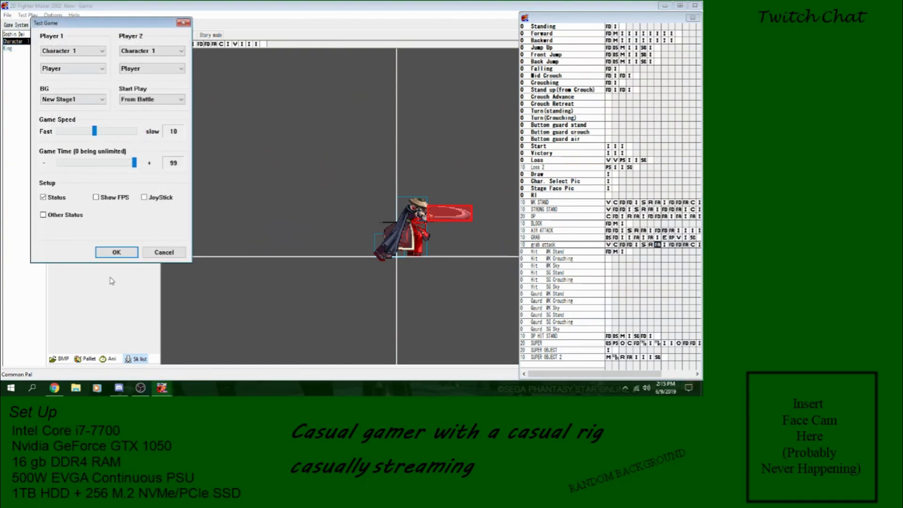
left_click(118, 253)
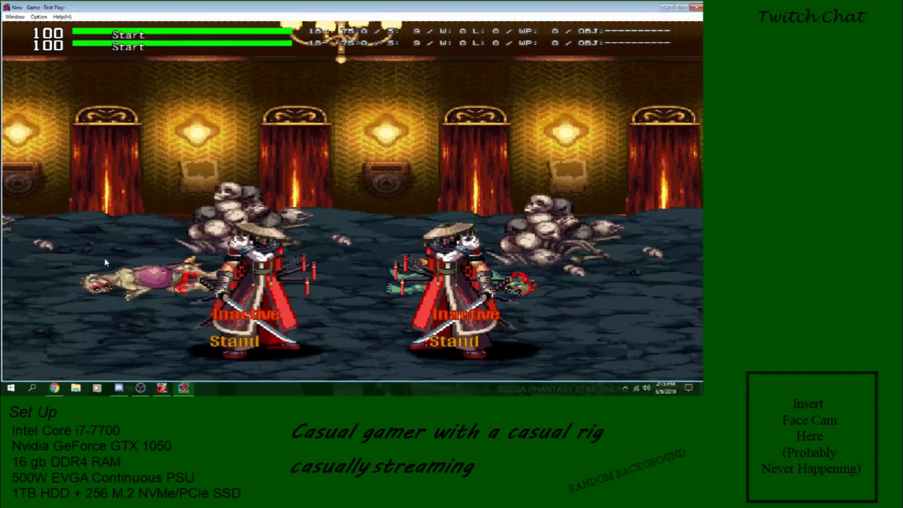
- Jump with Player 1, move toward the opponent, and attack at close range
key("Up")
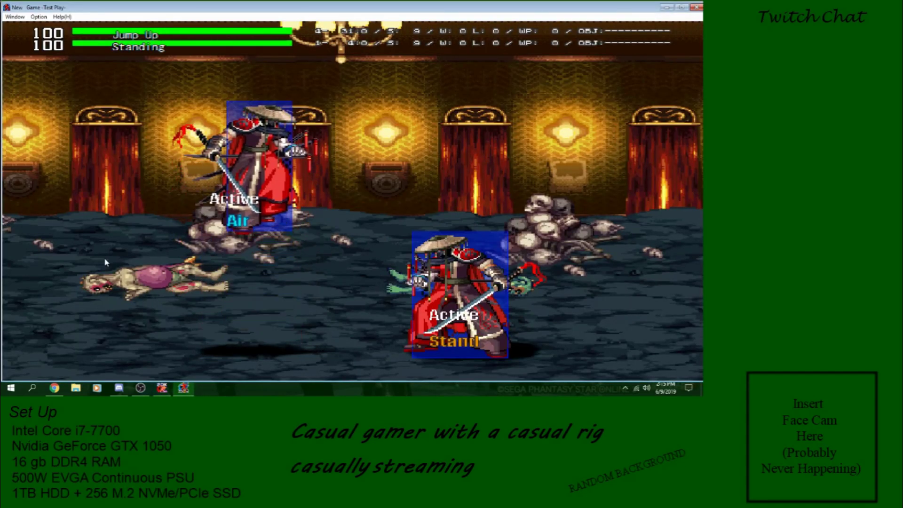
key("Right")
key("z")
key("Right")
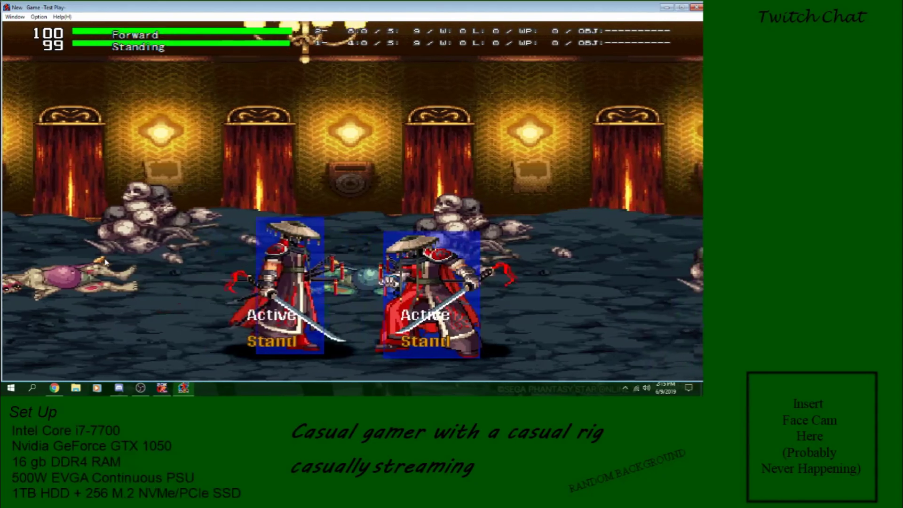
key("z")
- Hit the opponent with DP attacks, close the distance, and attack until the defeat pose plays
key("Right")
key("c")
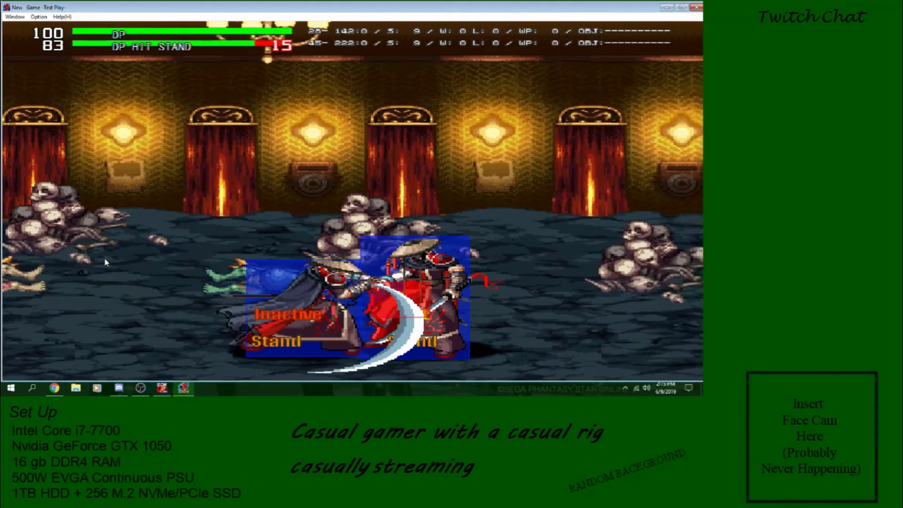
key("Right")
key("c")
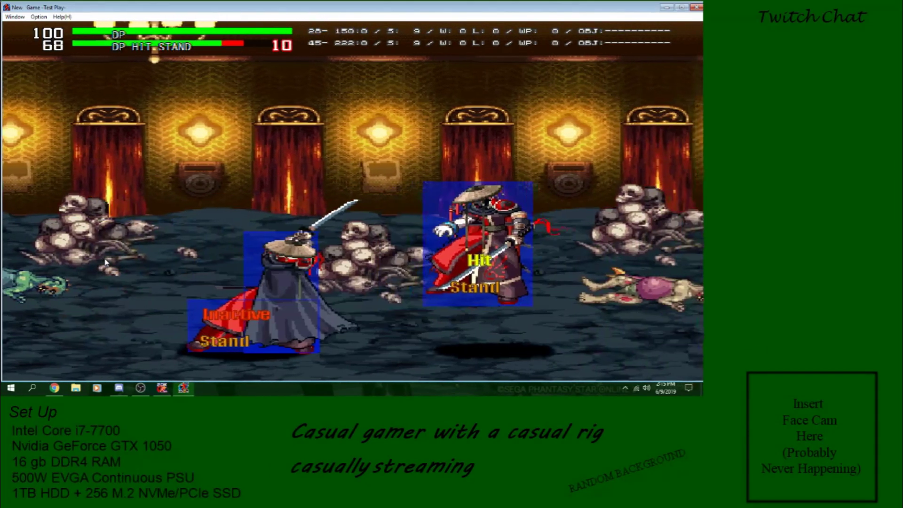
key("Right")
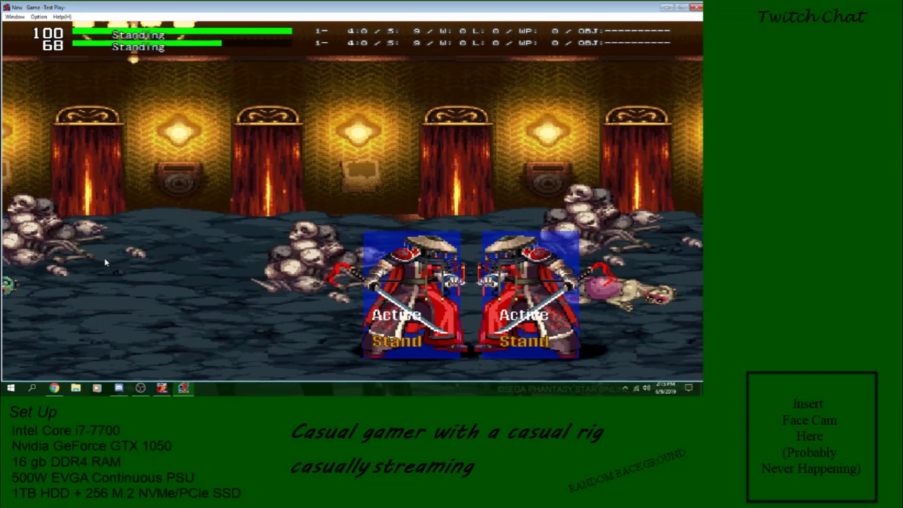
key("Right")
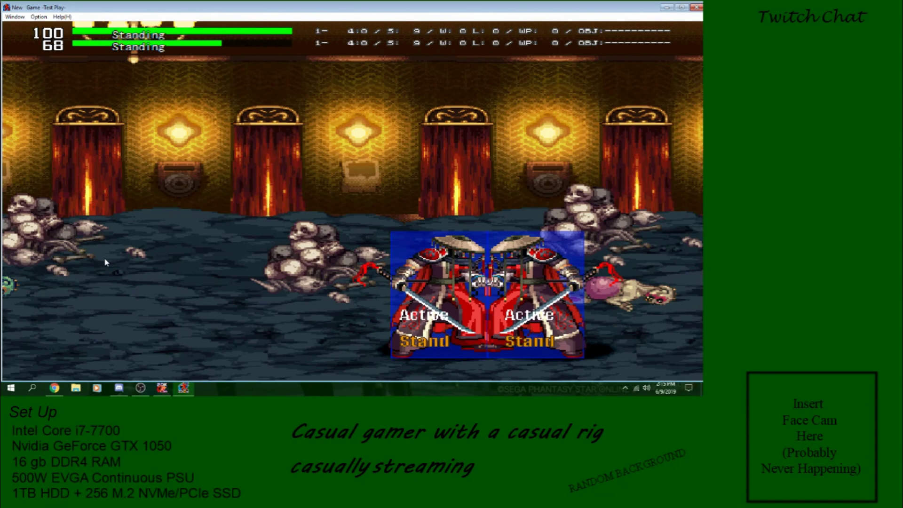
key("c")
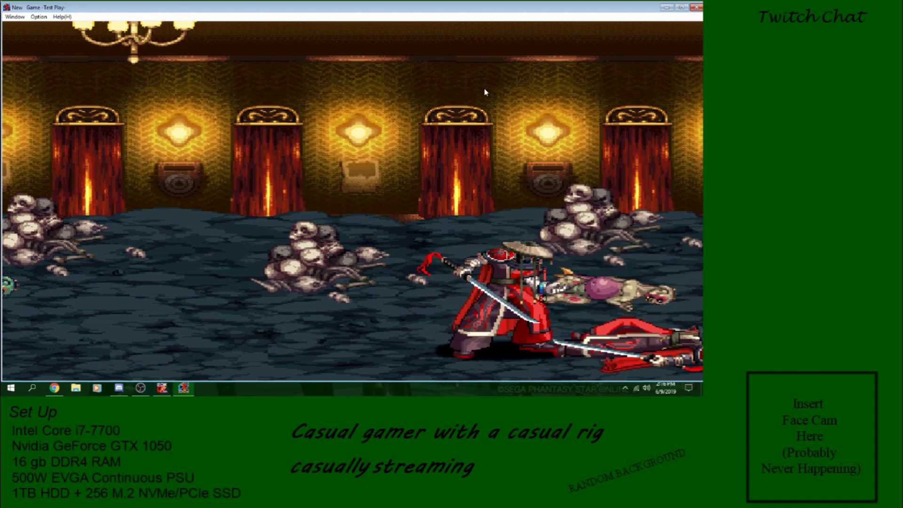
- Dismiss the warning message and close the test play to return to the skill editor
left_click(696, 8)
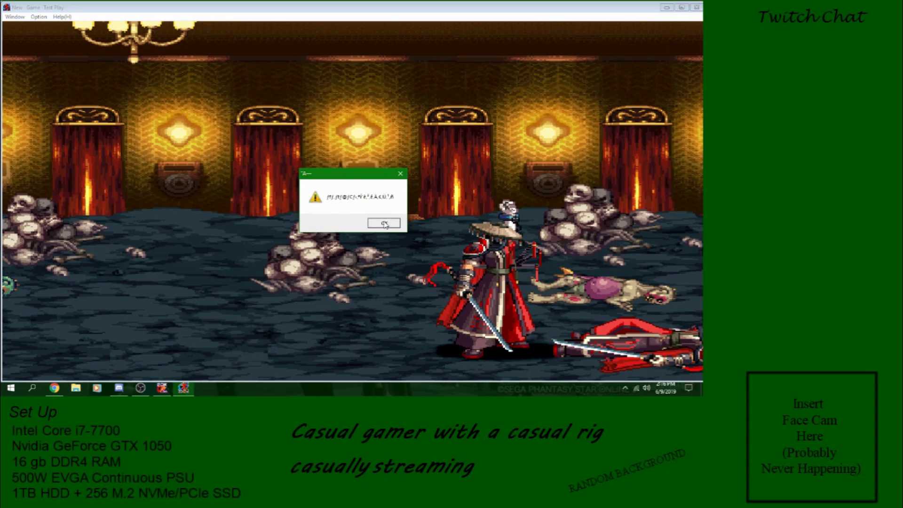
left_click(384, 223)
left_click(696, 7)
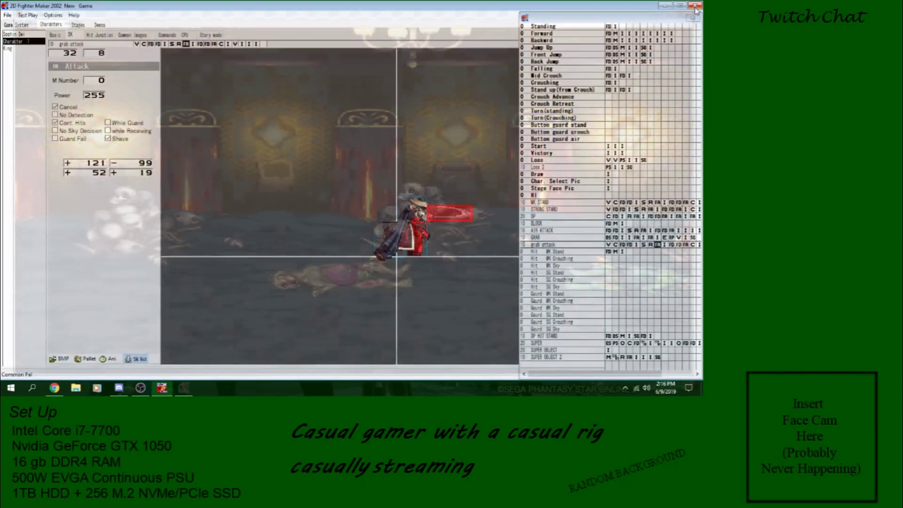